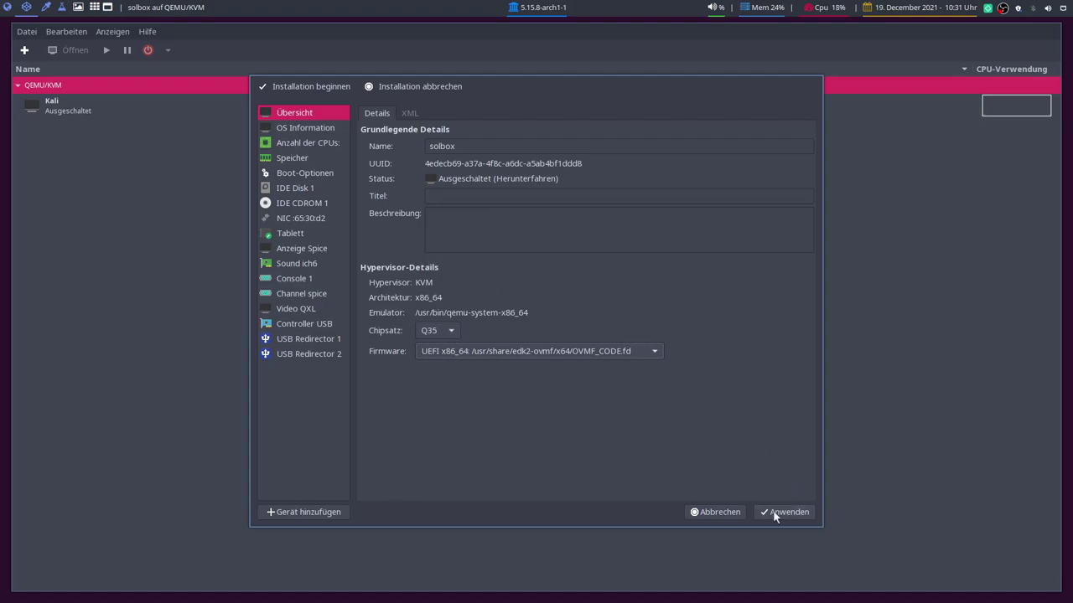
# Step: Apply the firmware settings and enable booting from the CD-ROM in the boot order
pyautogui.click(774, 514)
pyautogui.click(295, 174)
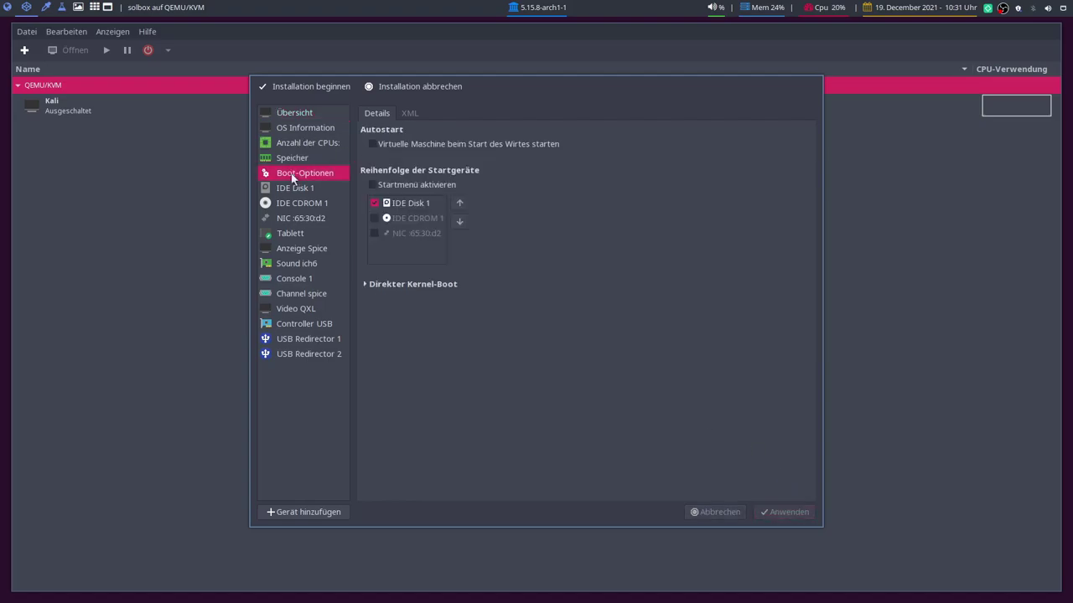
pyautogui.click(375, 217)
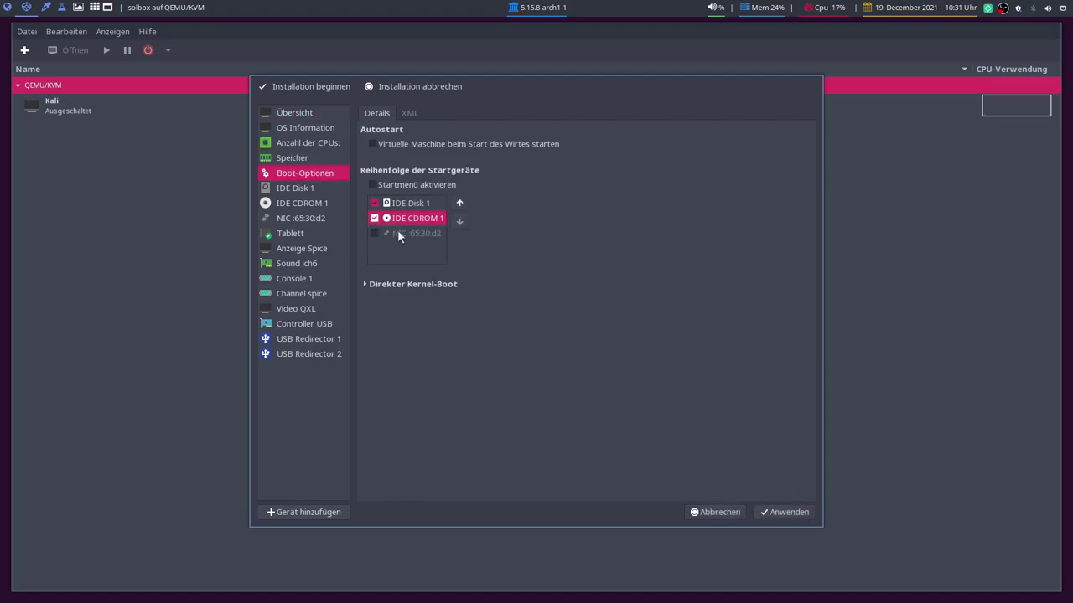
pyautogui.click(784, 512)
# Step: Set the virtual disk bus to VirtIO and the CD-ROM bus to SATA
pyautogui.click(288, 188)
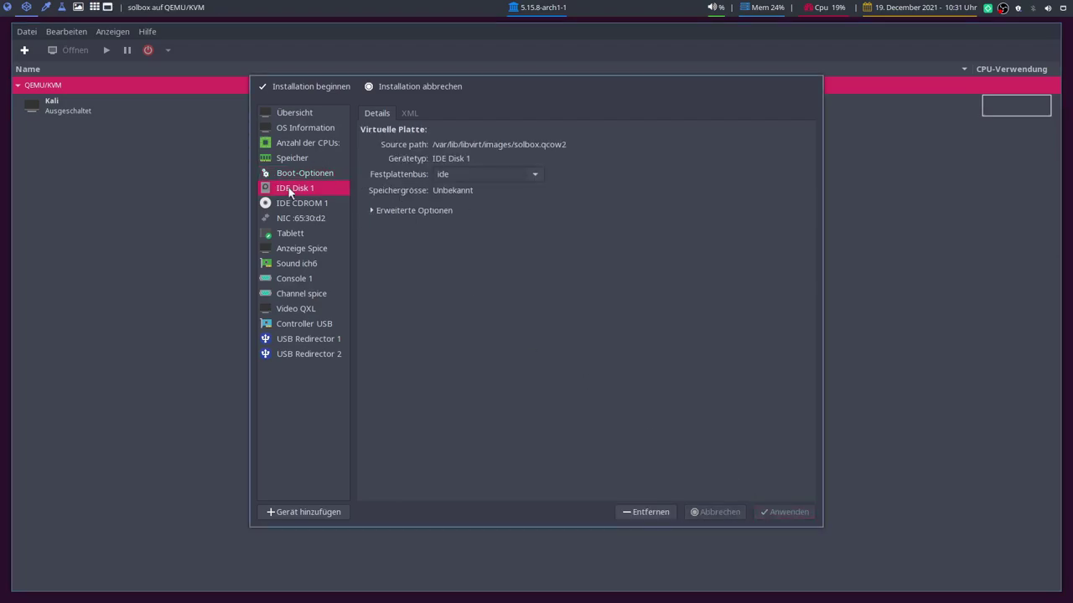
pyautogui.click(543, 175)
pyautogui.click(476, 251)
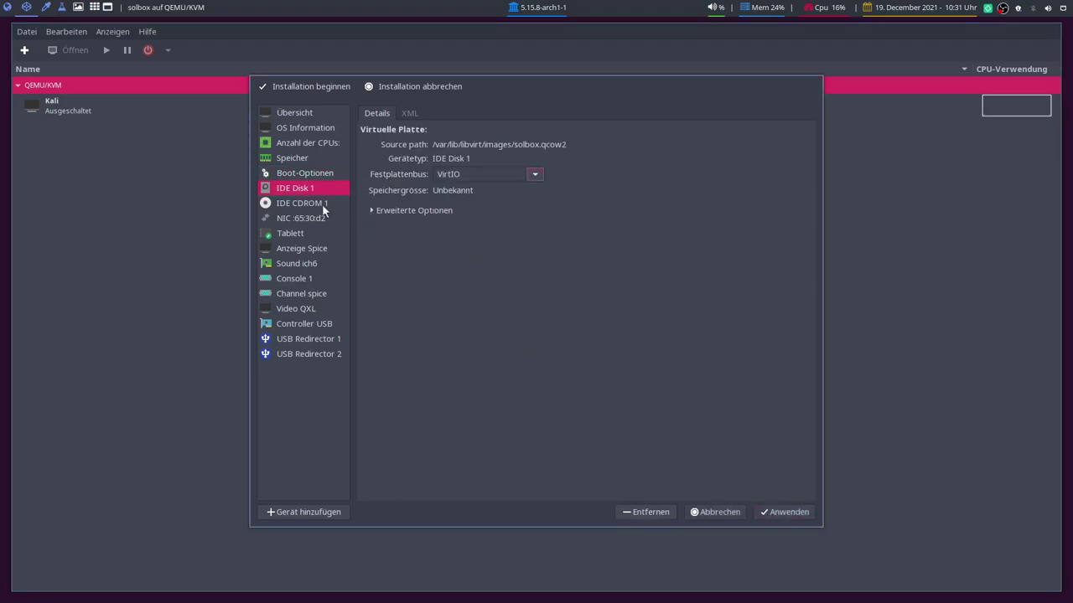
pyautogui.click(302, 203)
pyautogui.click(573, 335)
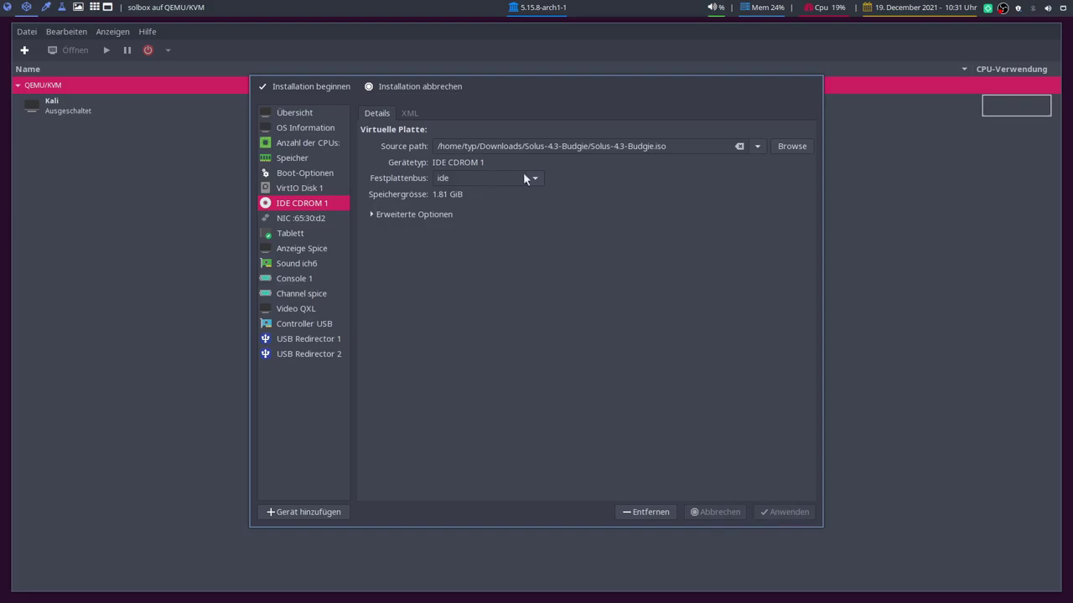
pyautogui.click(533, 179)
pyautogui.click(484, 195)
pyautogui.click(792, 507)
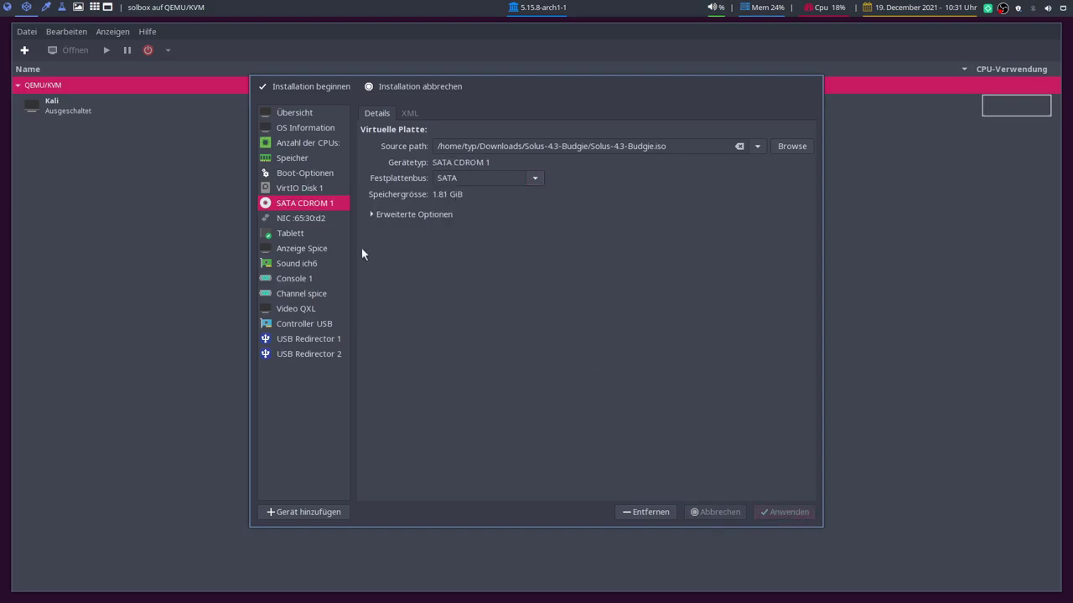
# Step: Change the video model from QXL to Virtio and apply it
pyautogui.click(303, 310)
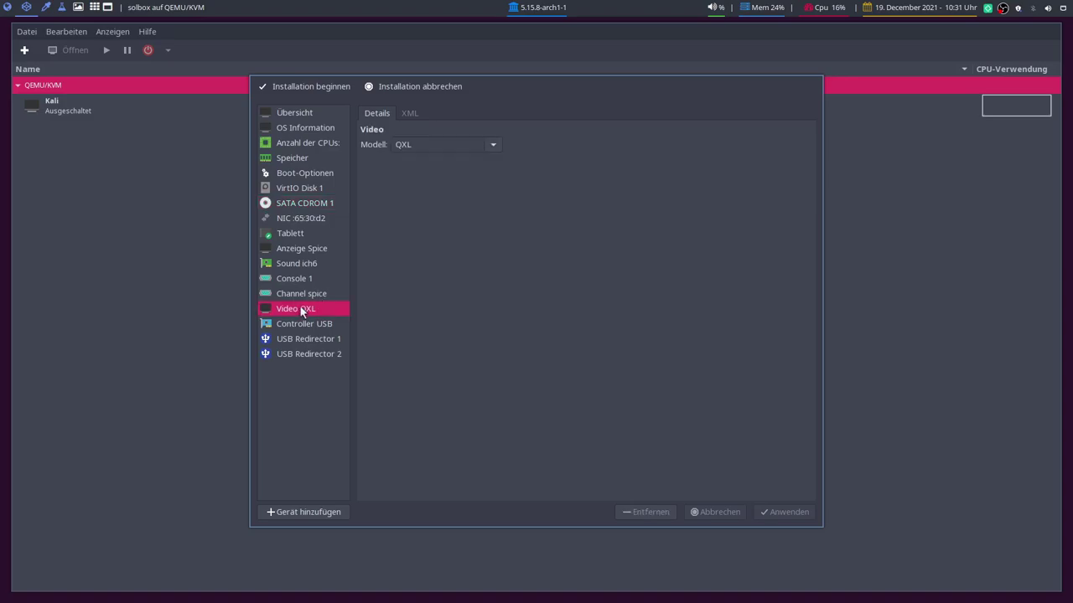
pyautogui.click(498, 144)
pyautogui.click(425, 240)
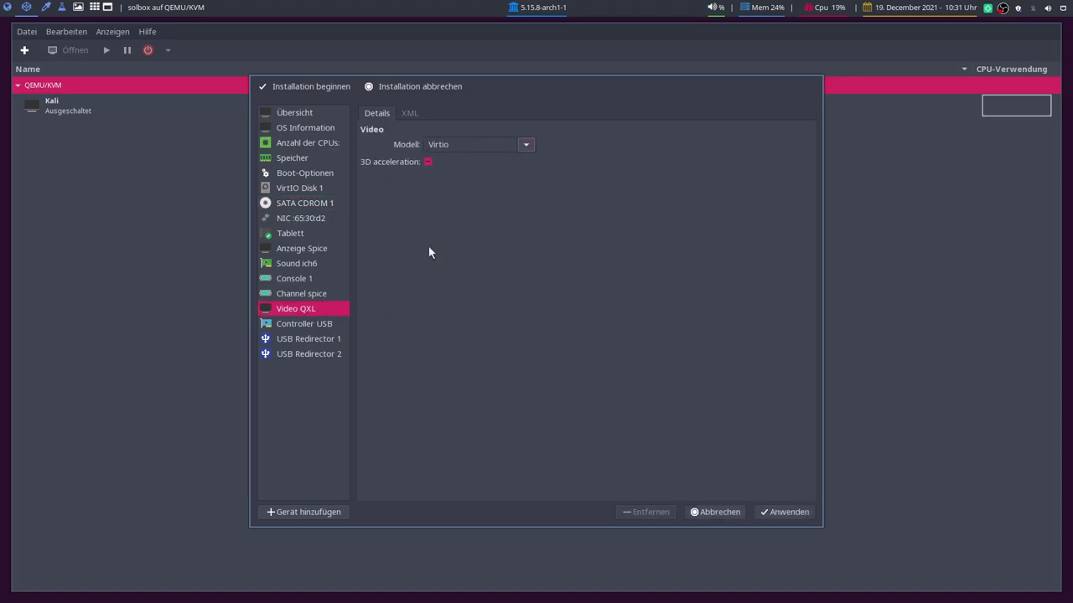
pyautogui.click(784, 512)
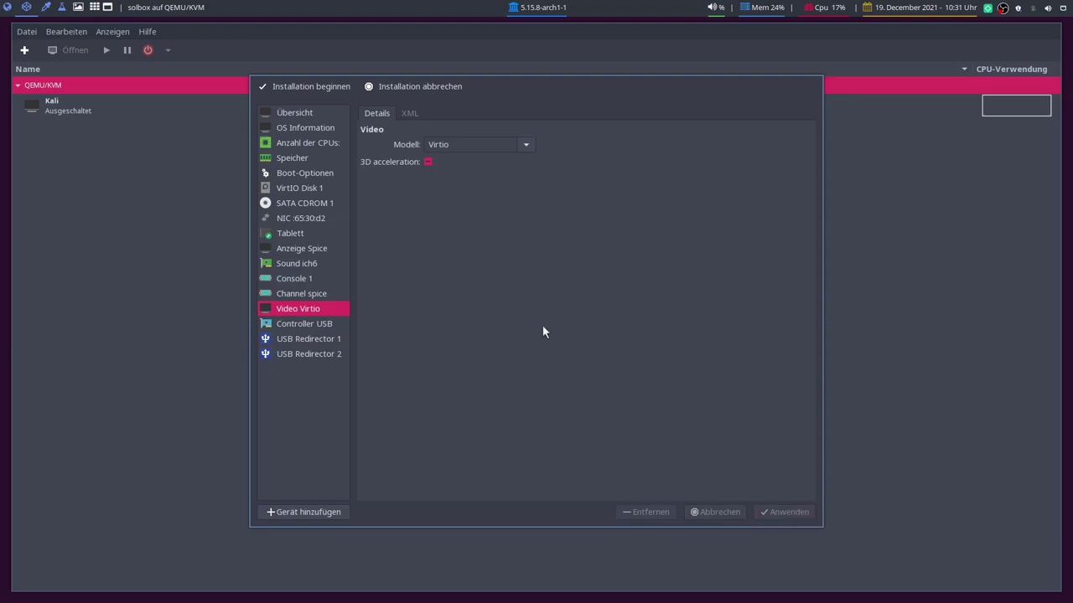
# Step: Begin installation, show the console fullscreen, and boot Solus 4.3 (Budgie) from the boot menu
pyautogui.click(299, 88)
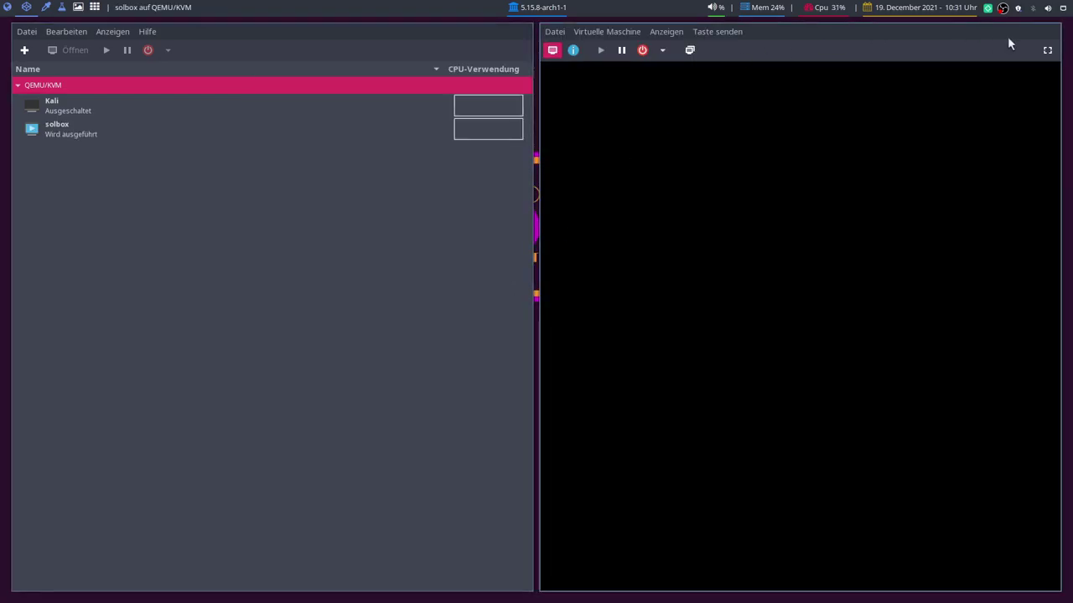
pyautogui.click(1047, 50)
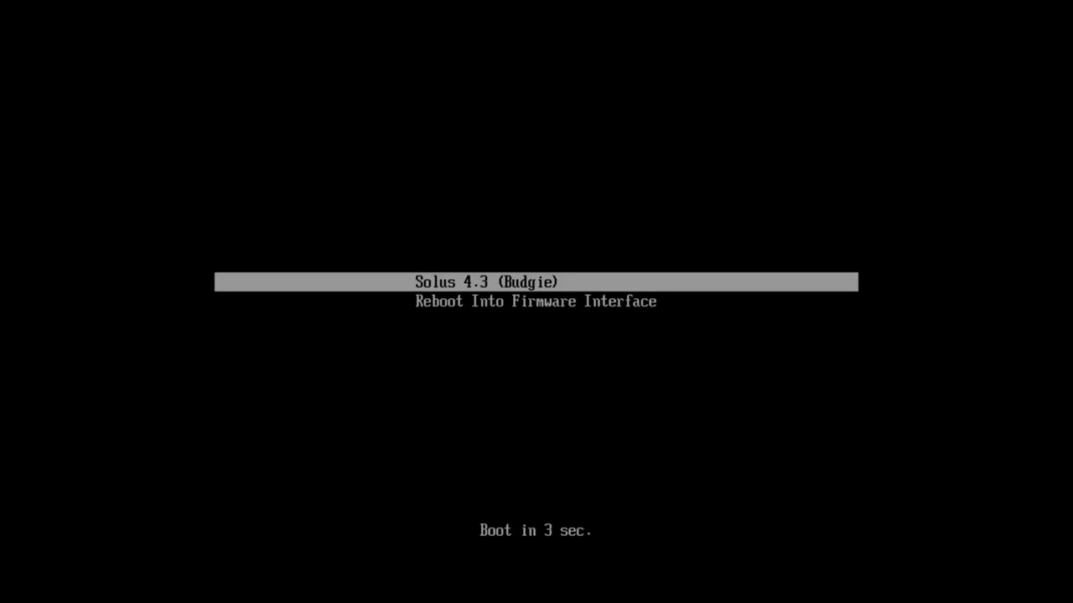
pyautogui.press('Return')
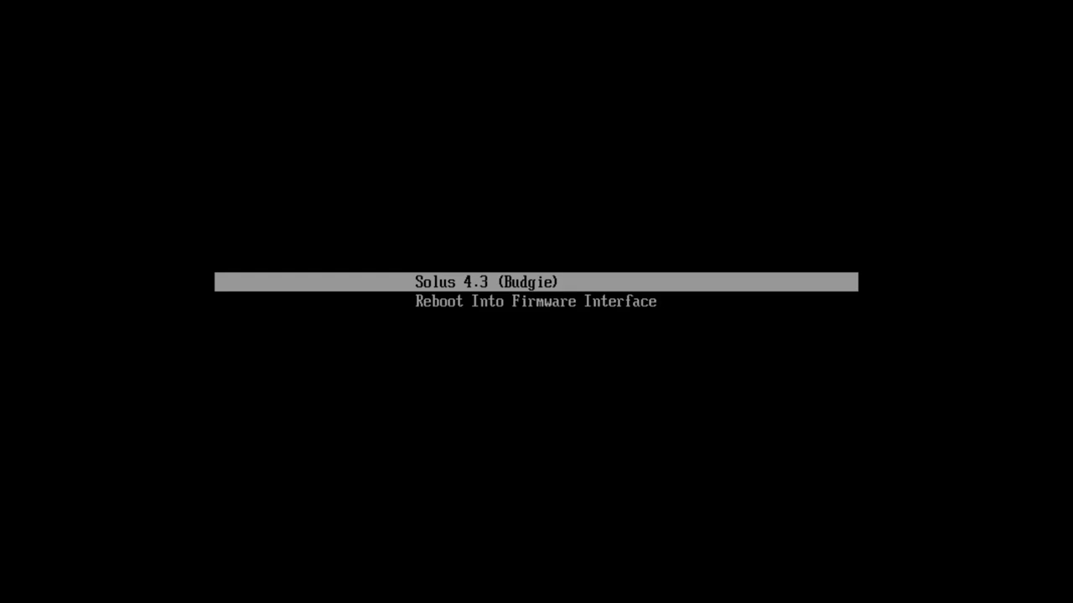
pyautogui.press('Return')
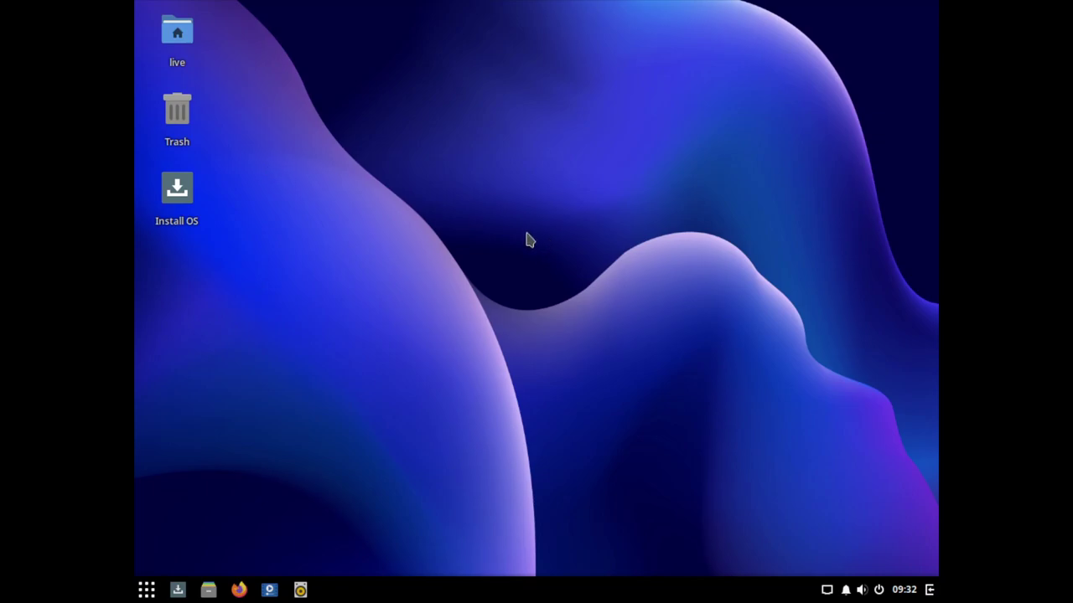
# Step: Set the display resolution to 1920 × 1080 (16:9), keep it, and close Settings
pyautogui.click(146, 590)
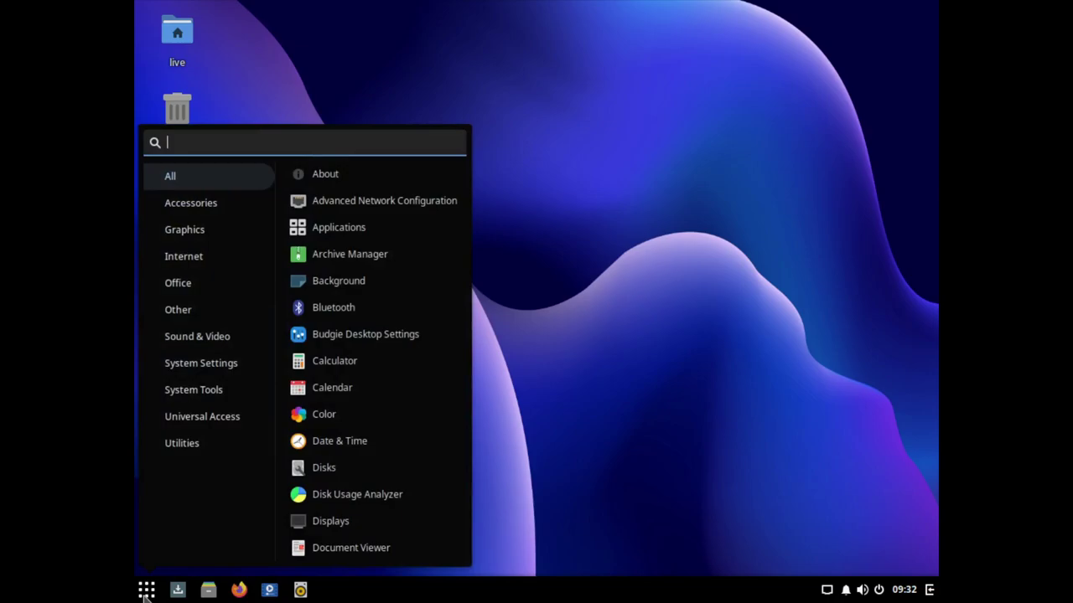
pyautogui.click(330, 520)
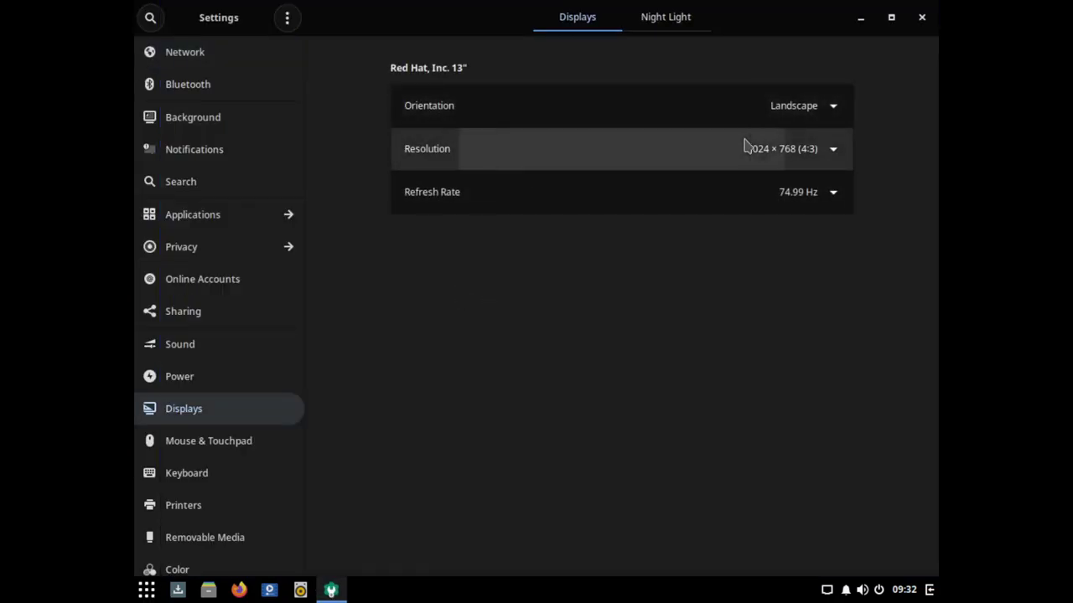
pyautogui.click(746, 148)
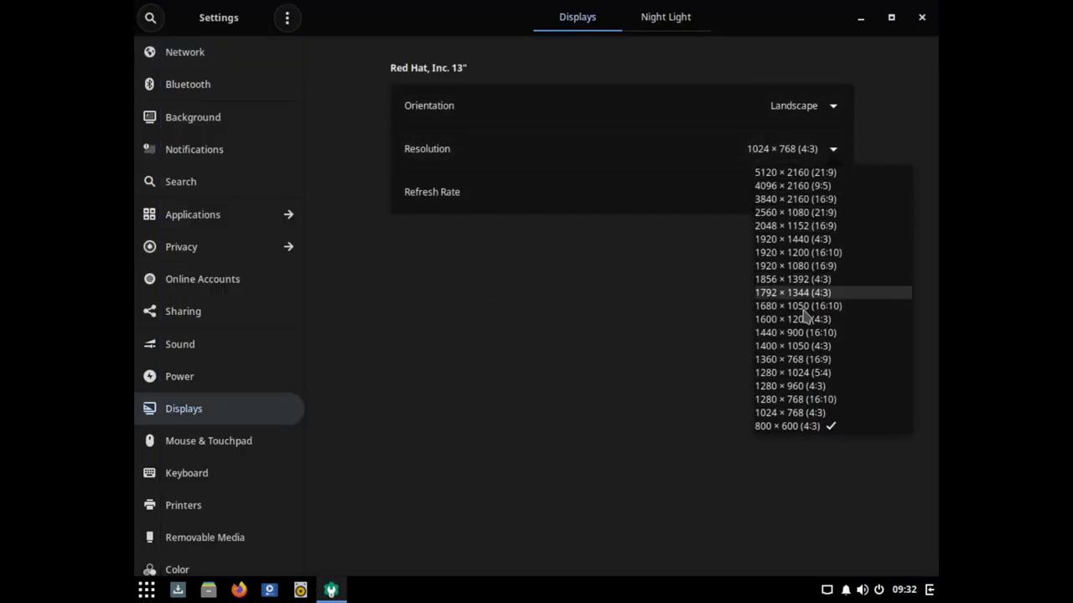
pyautogui.click(799, 268)
pyautogui.click(907, 18)
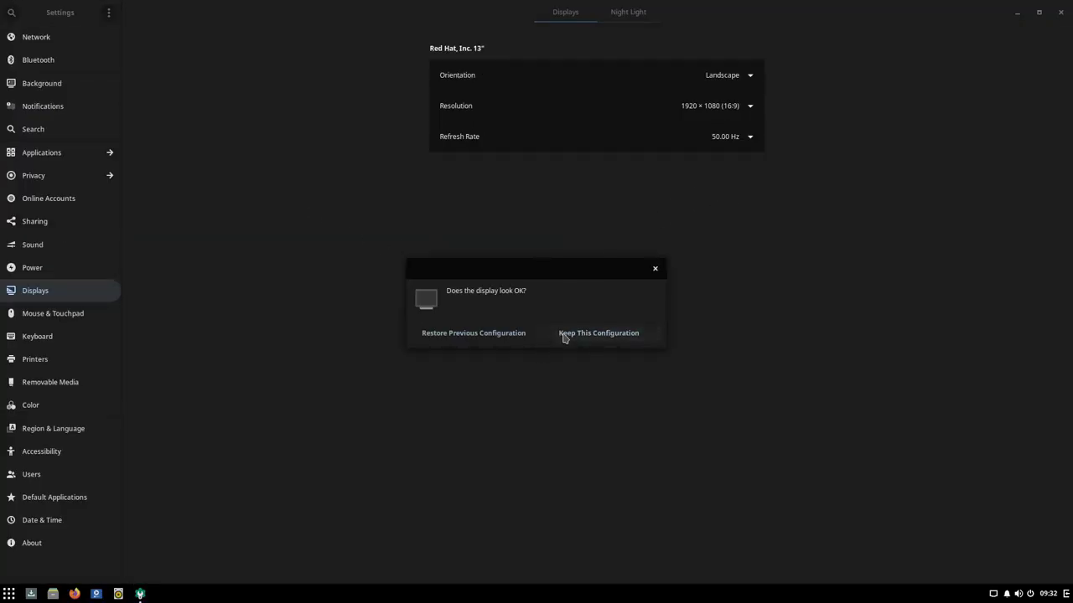
pyautogui.click(610, 334)
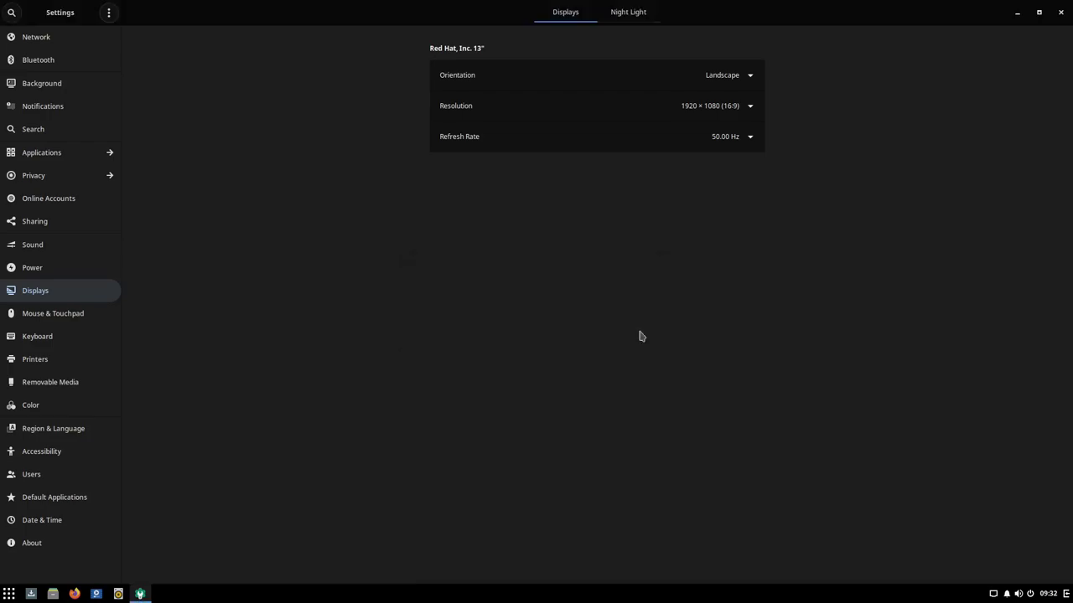
pyautogui.click(1060, 12)
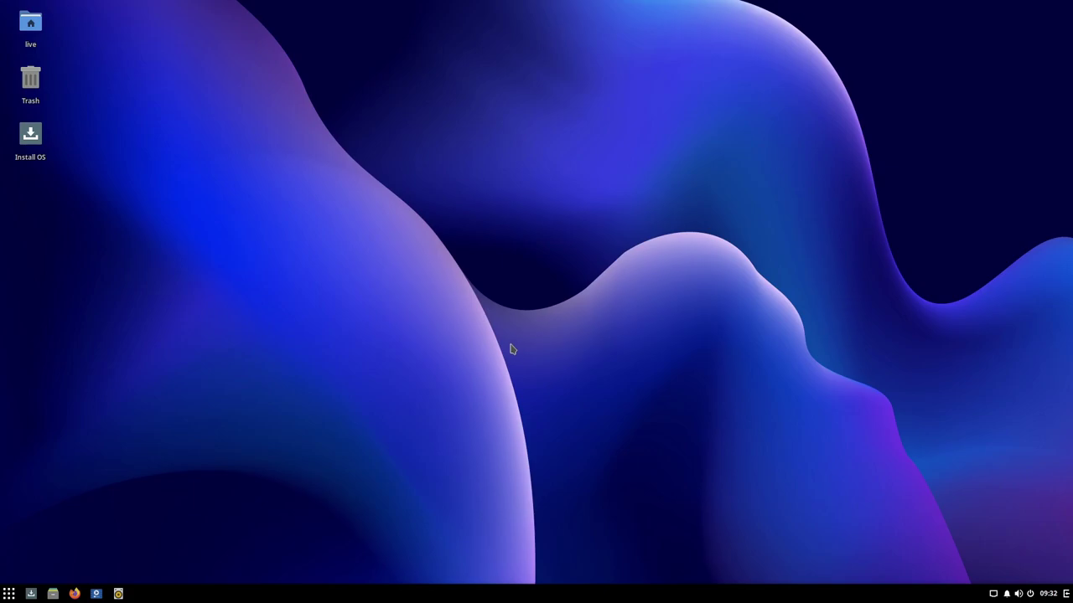
# Step: Launch the Solus installer maximized and choose German (Germany) as the language
pyautogui.click(9, 594)
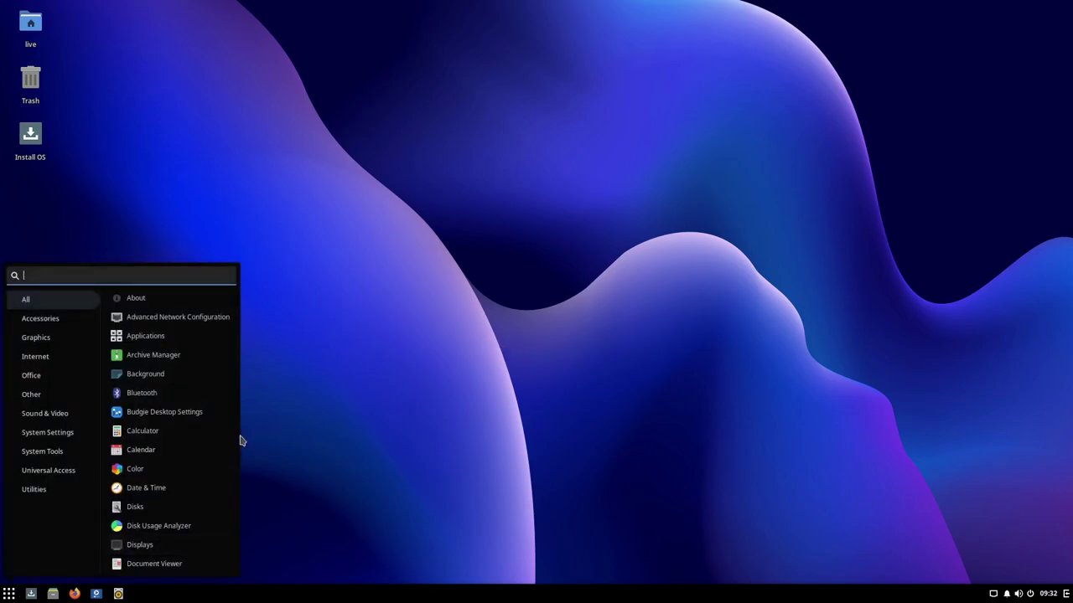
pyautogui.click(365, 404)
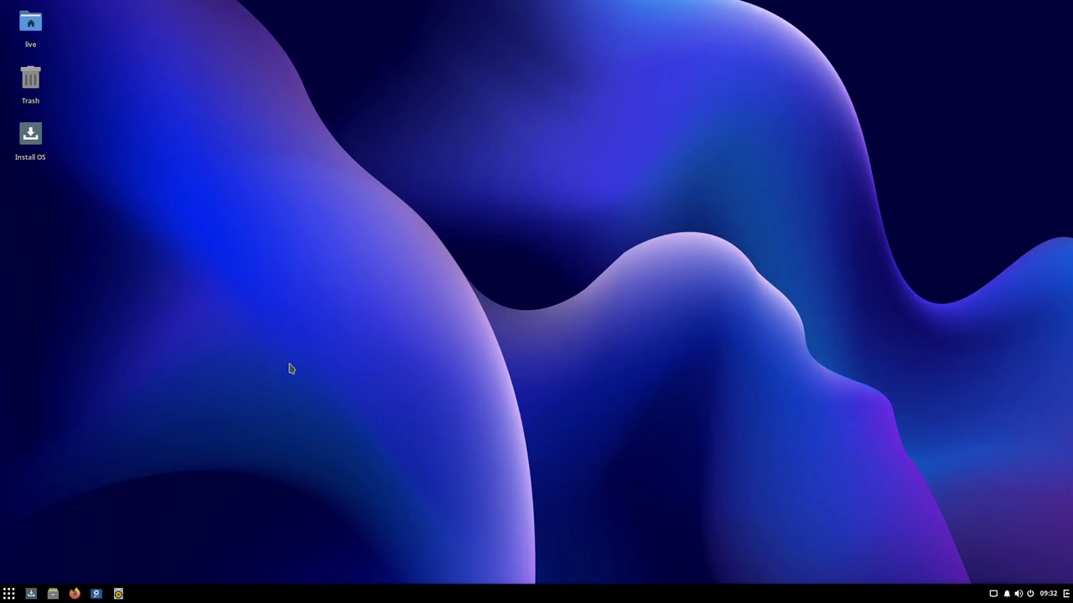
pyautogui.doubleClick(31, 143)
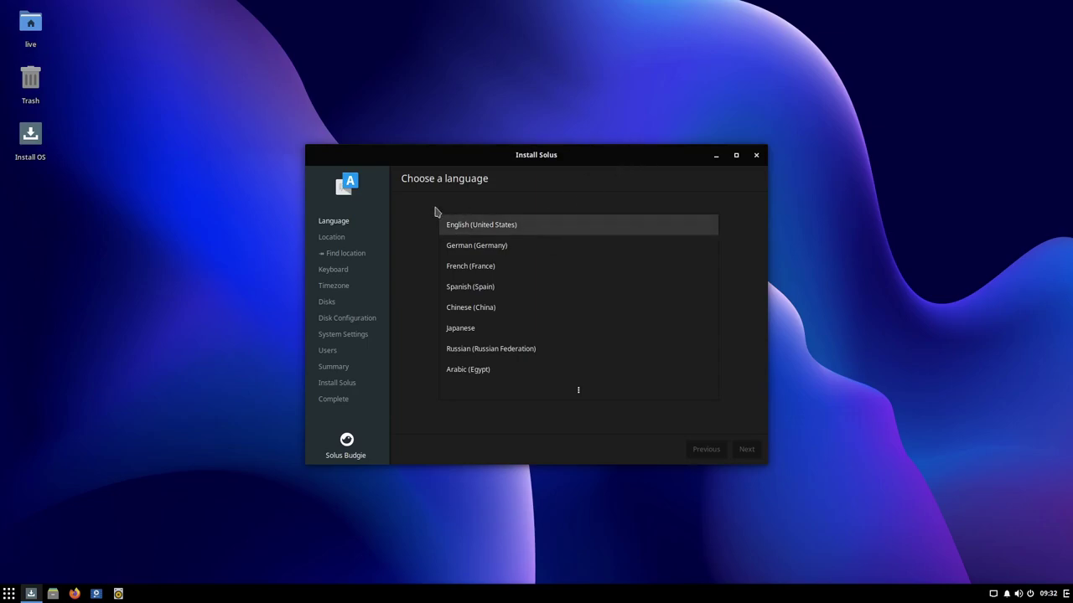
pyautogui.click(735, 156)
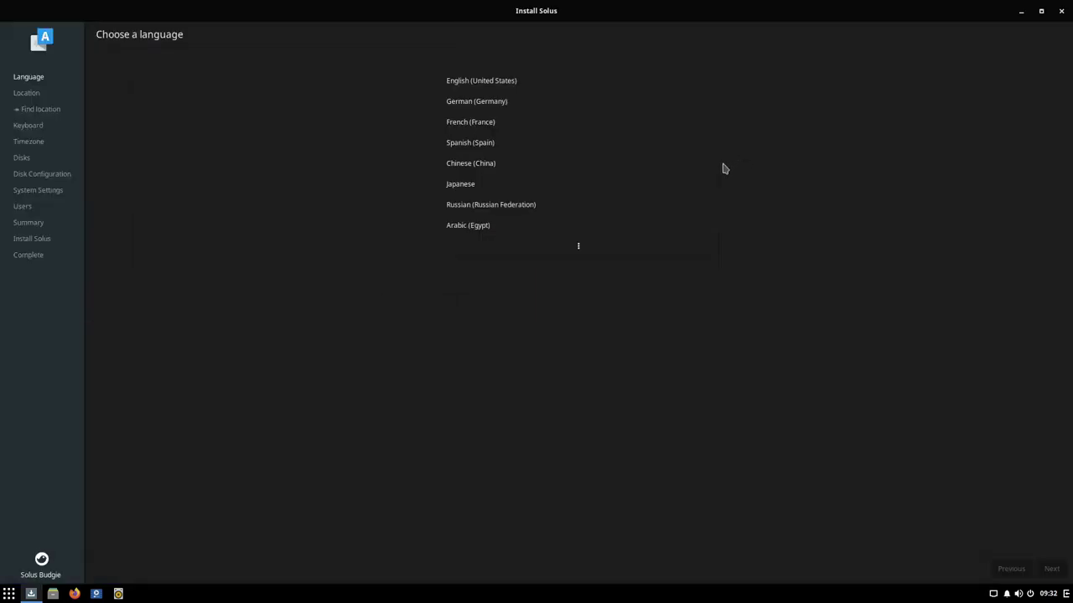
pyautogui.click(478, 104)
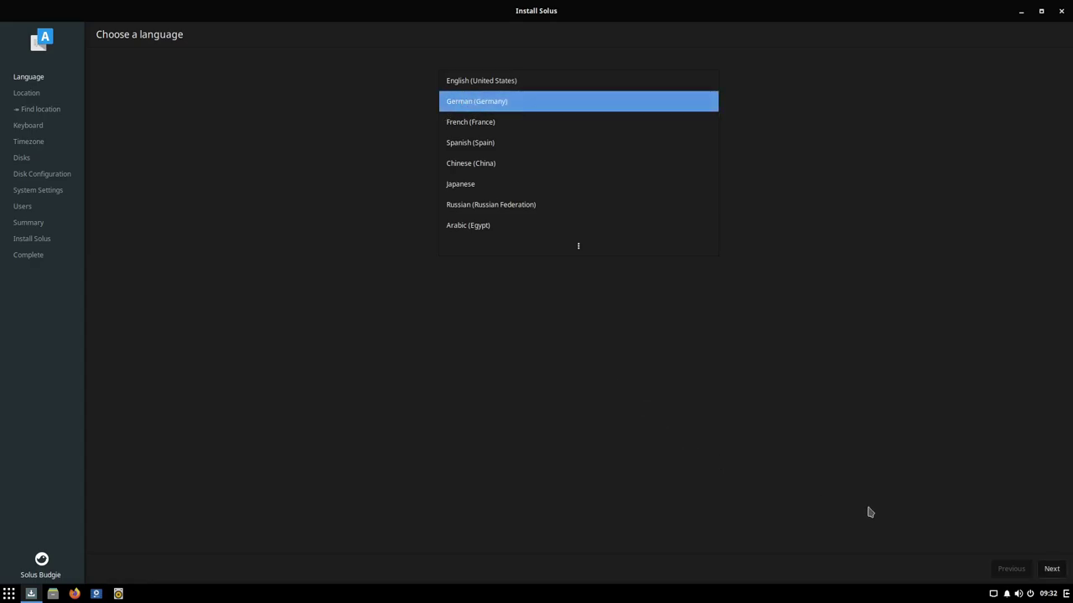
pyautogui.click(1050, 568)
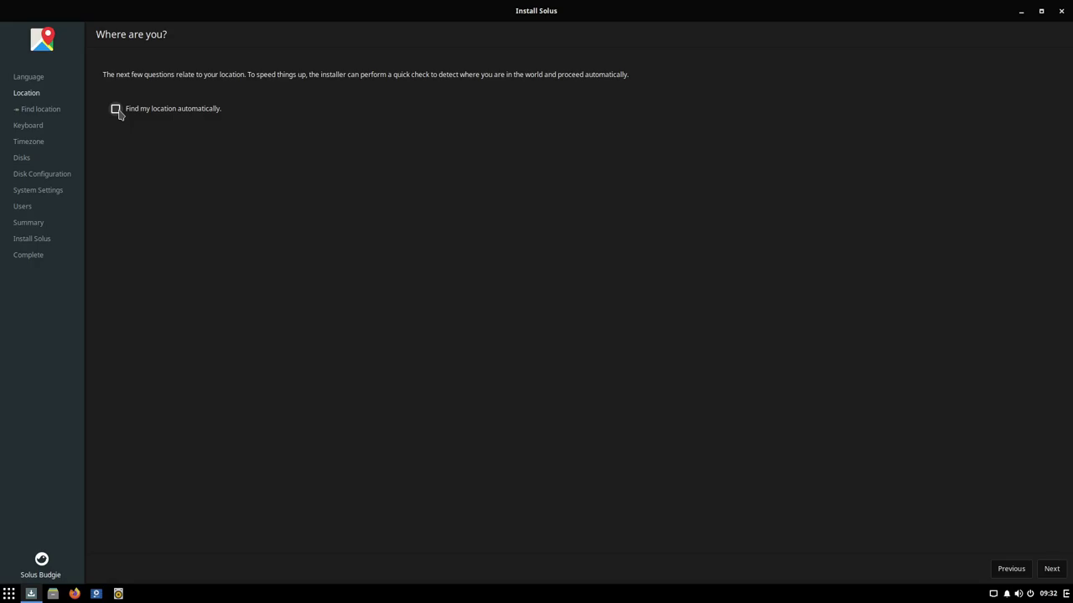
# Step: Enable location detection, pick the German (no dead keys) layout, and accept the Berlin timezone
pyautogui.click(116, 110)
pyautogui.click(1051, 573)
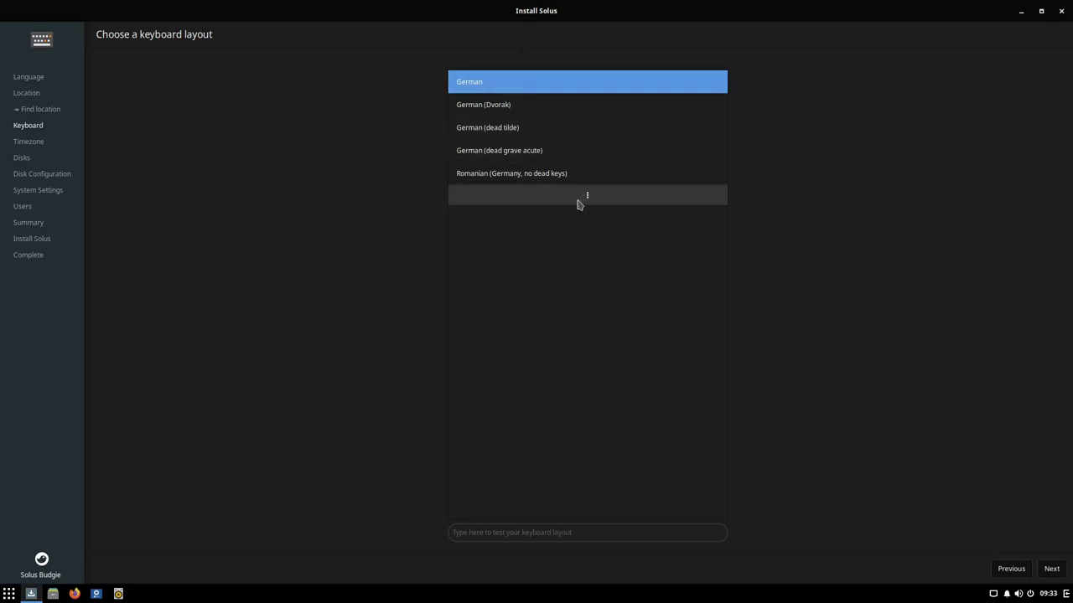
pyautogui.click(611, 208)
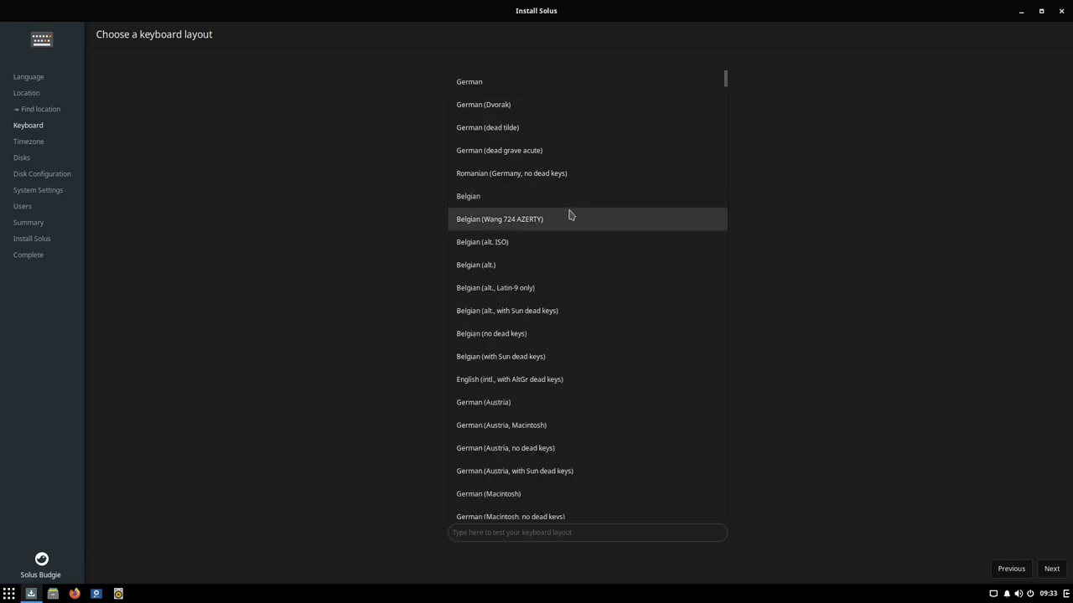
pyautogui.scroll(-4, 585, 350)
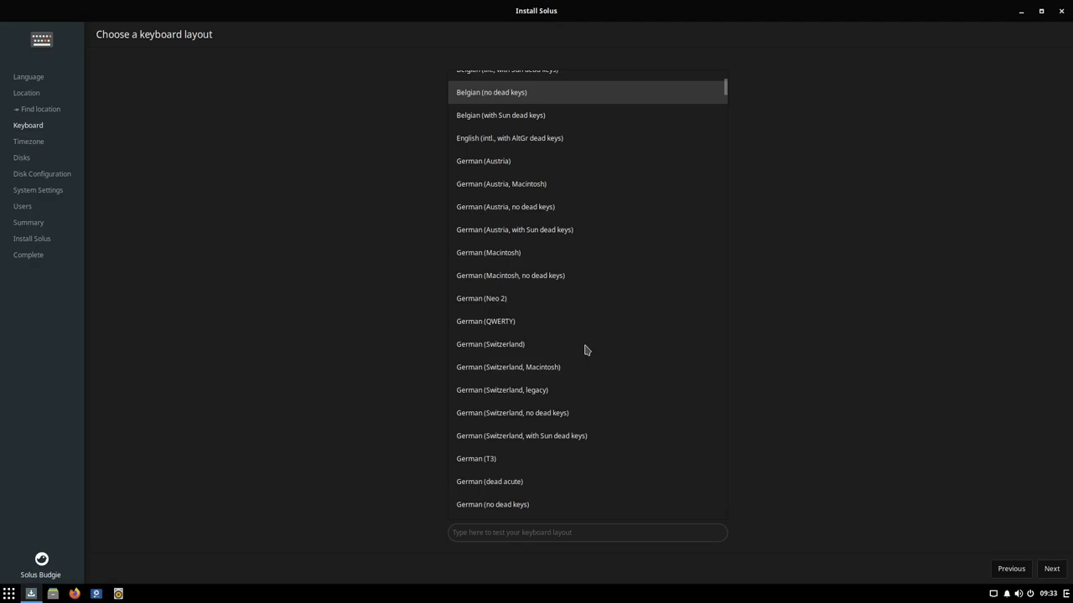
pyautogui.scroll(-3, 585, 350)
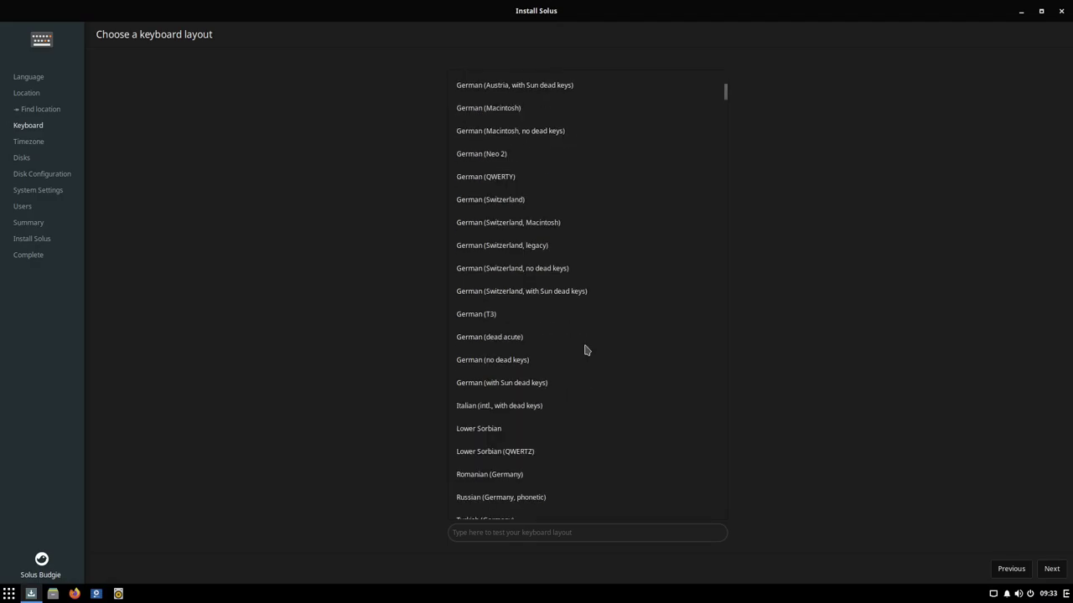
pyautogui.click(488, 365)
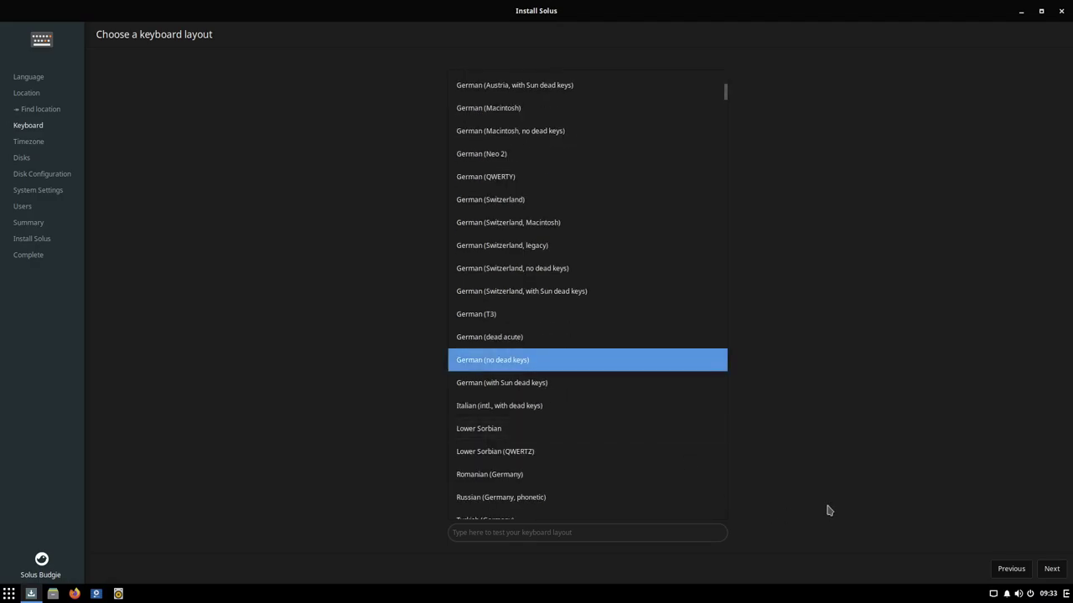
pyautogui.click(1051, 569)
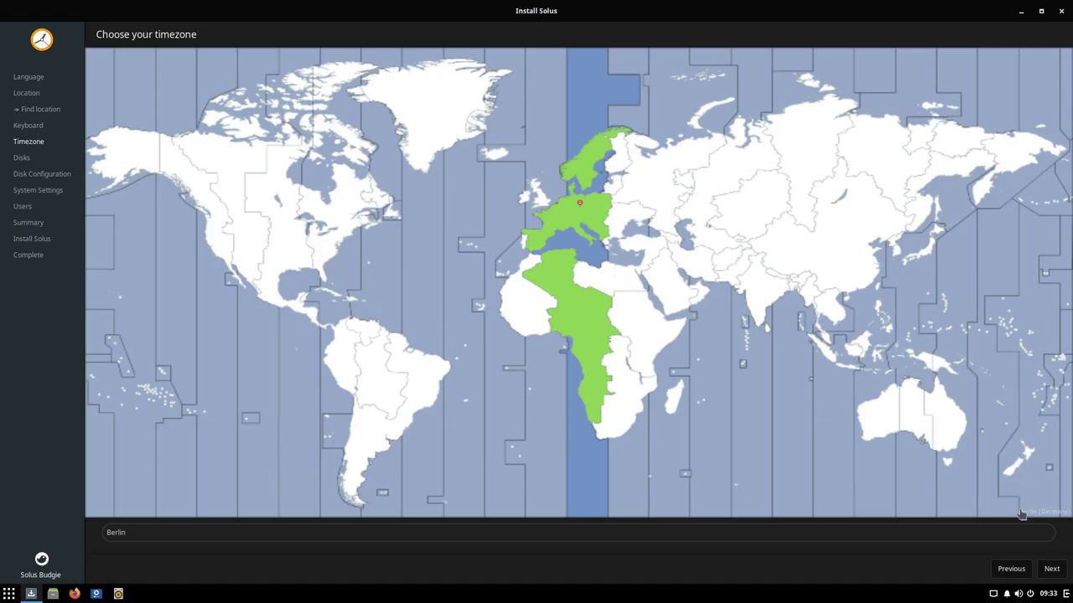
pyautogui.click(1049, 569)
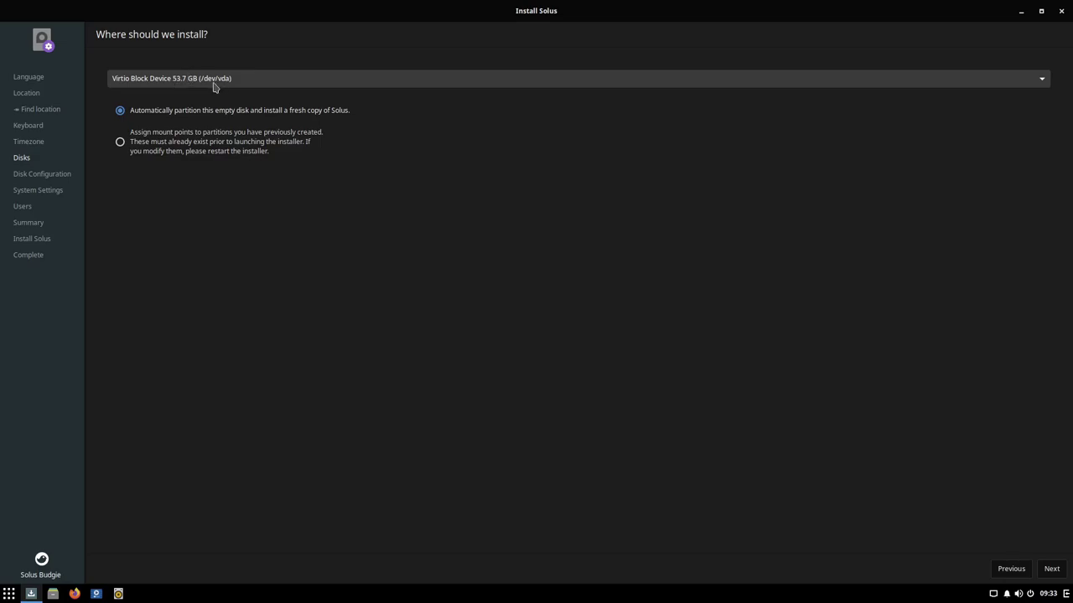
# Step: Keep the 53.7 GB Virtio Block Device (/dev/vda) as install disk and open the launcher
pyautogui.click(214, 84)
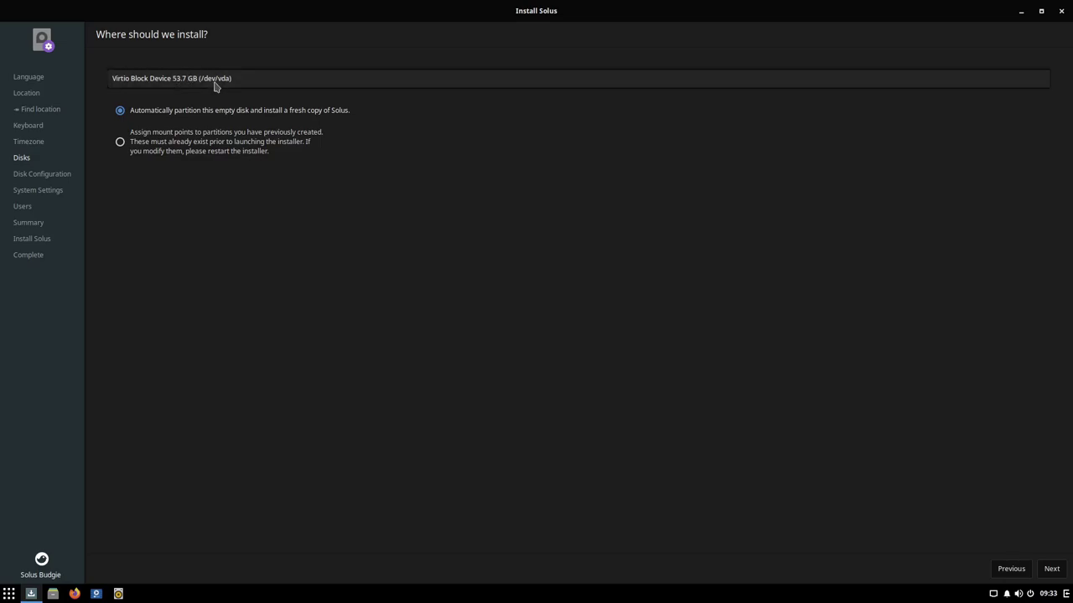
pyautogui.click(185, 123)
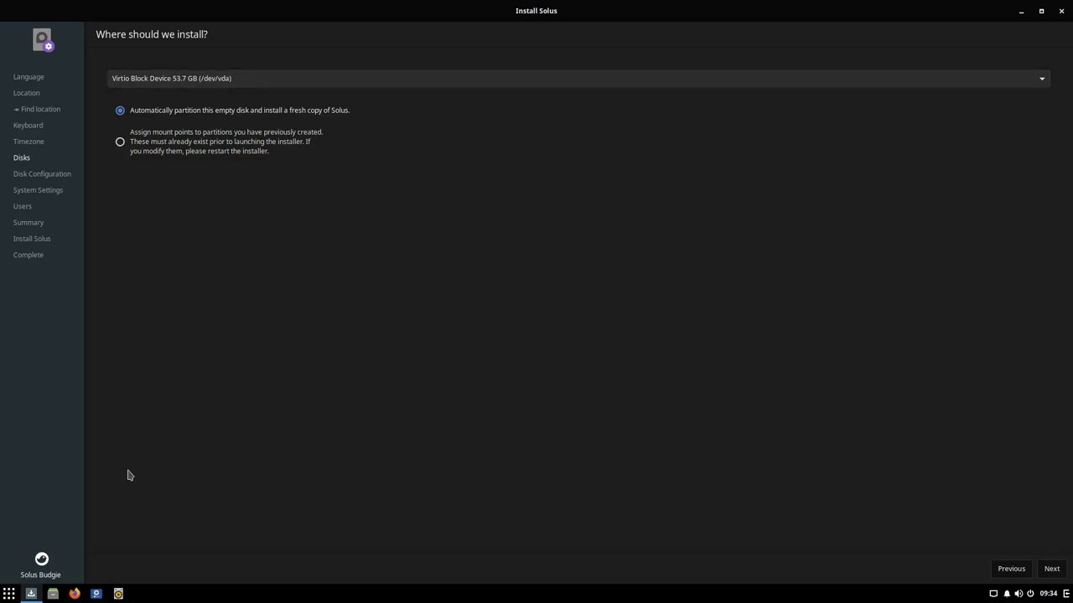
pyautogui.click(9, 593)
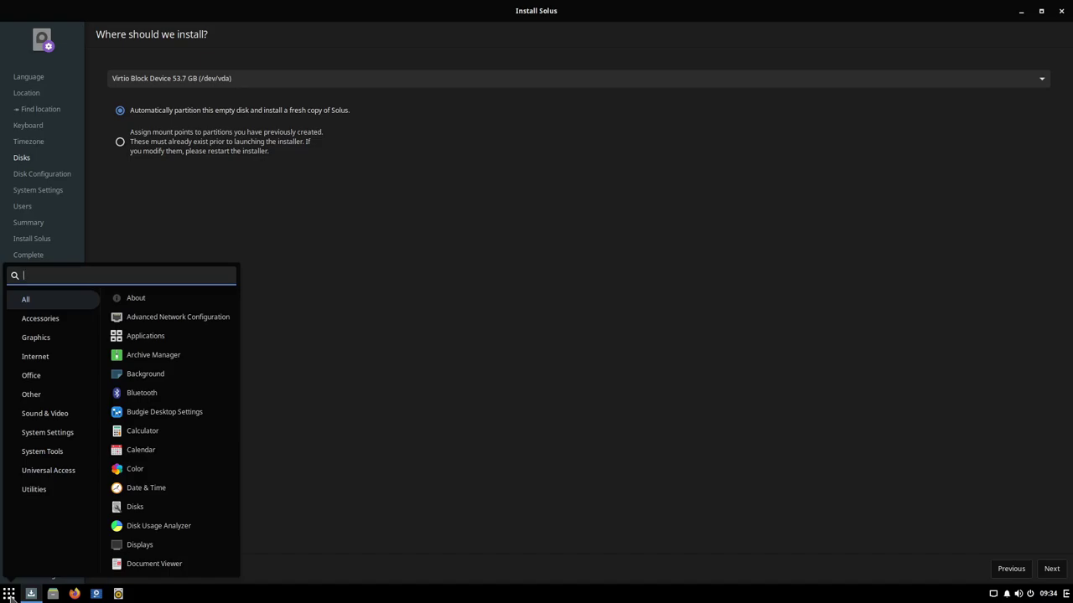
# Step: Check in GParted that /dev/vda is 50.00 GiB unallocated, then continue to advanced disk configuration
pyautogui.write('gpa')
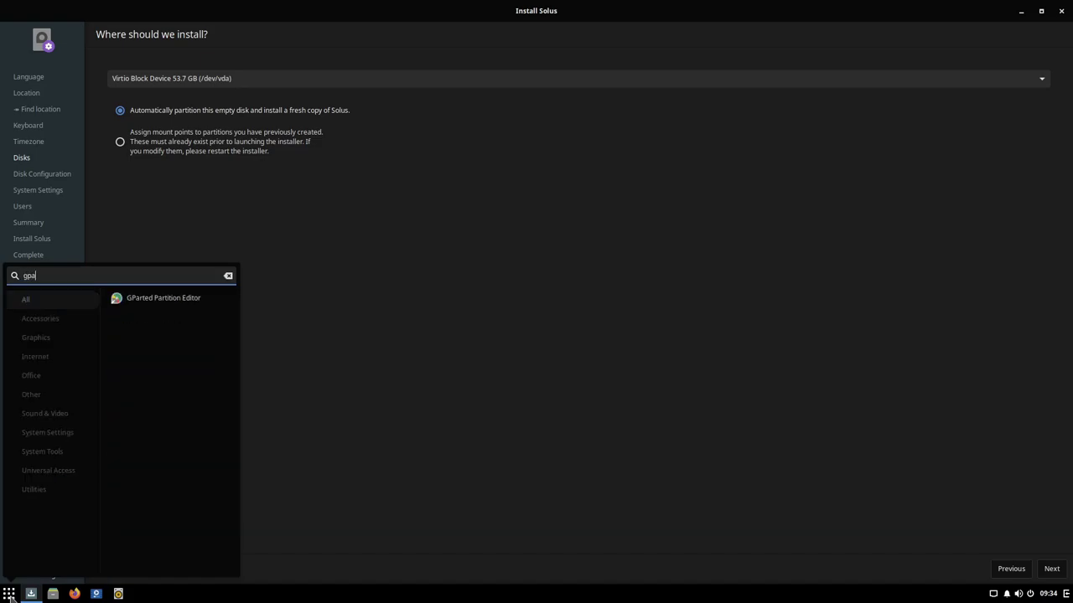
pyautogui.click(160, 302)
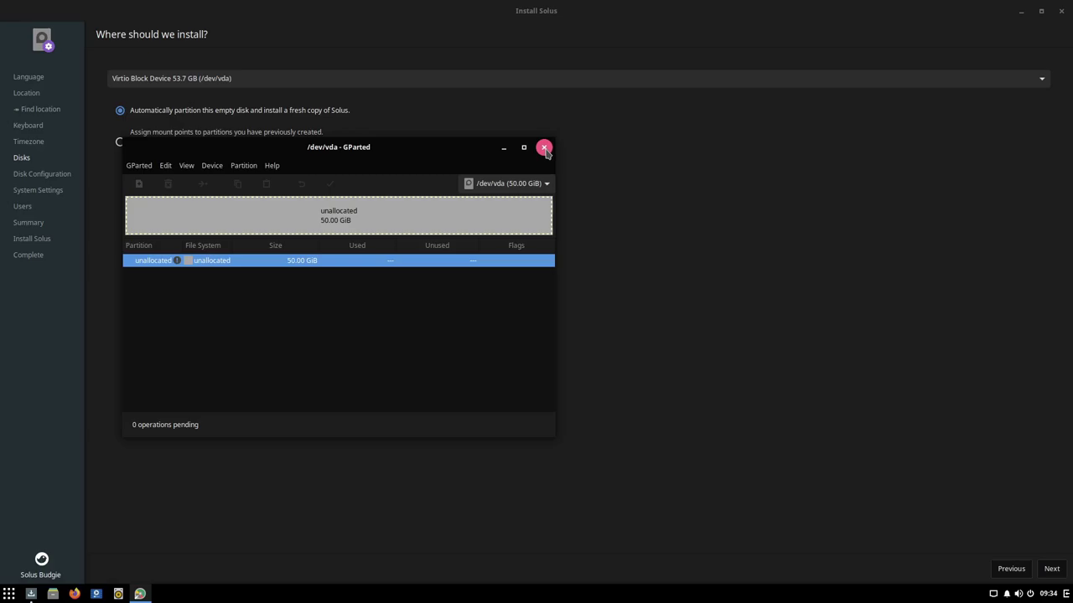
pyautogui.click(543, 148)
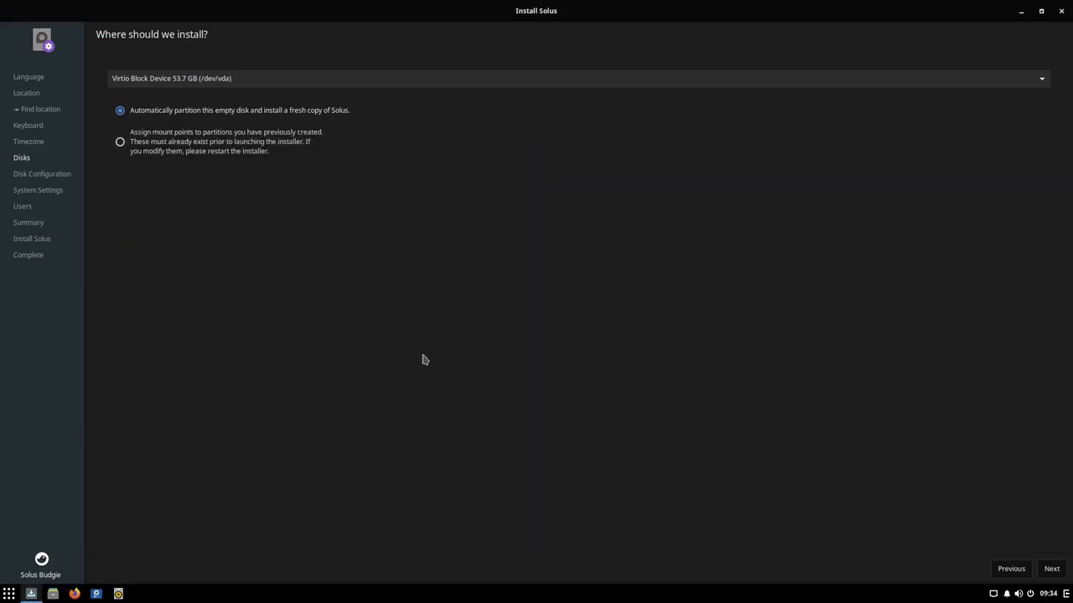
pyautogui.click(1051, 569)
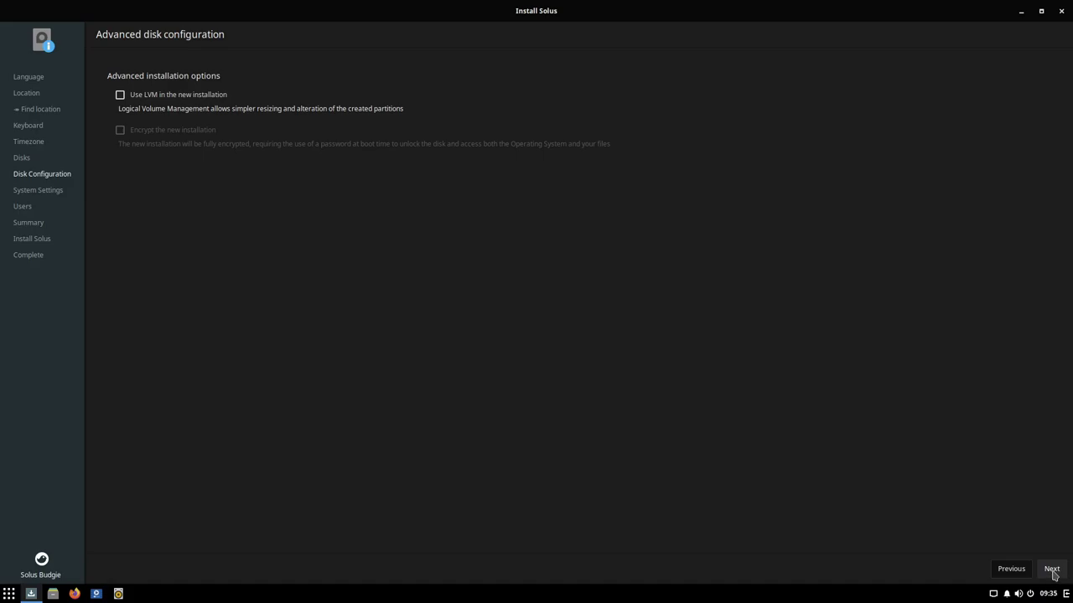
# Step: Set the computer's hostname to solbox and continue to the user account page
pyautogui.click(1052, 570)
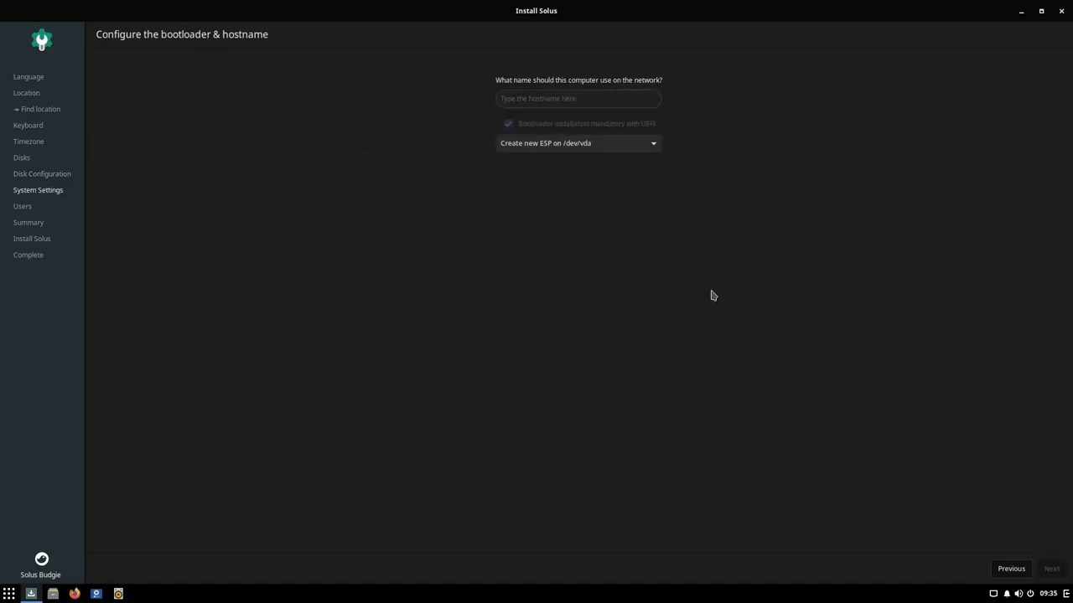
pyautogui.click(568, 102)
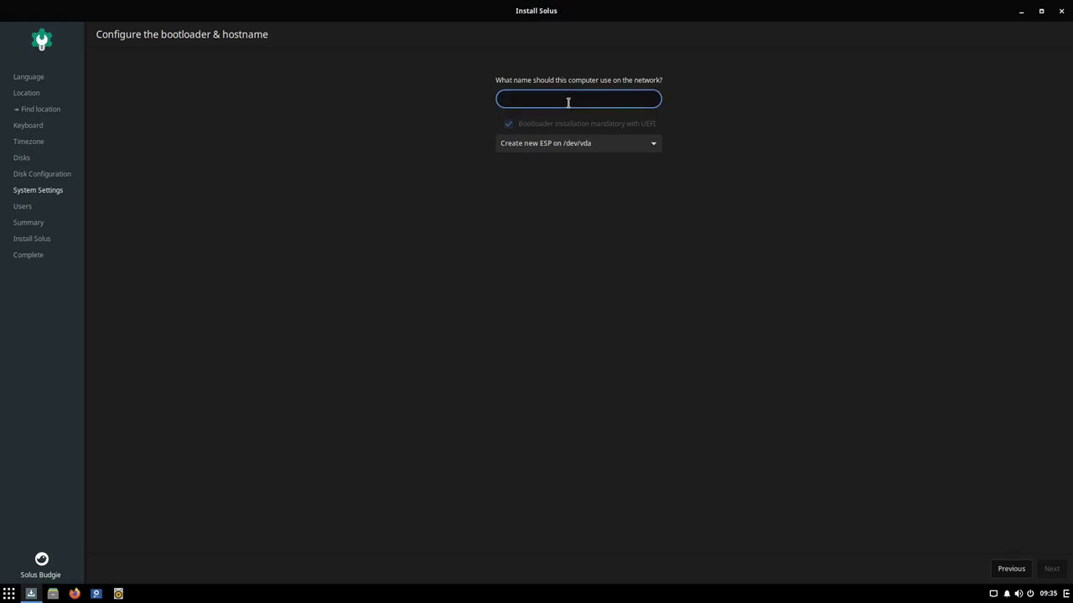
pyautogui.write('solbox')
pyautogui.click(1052, 569)
# Step: Enter the new user's username and real name
pyautogui.click(267, 75)
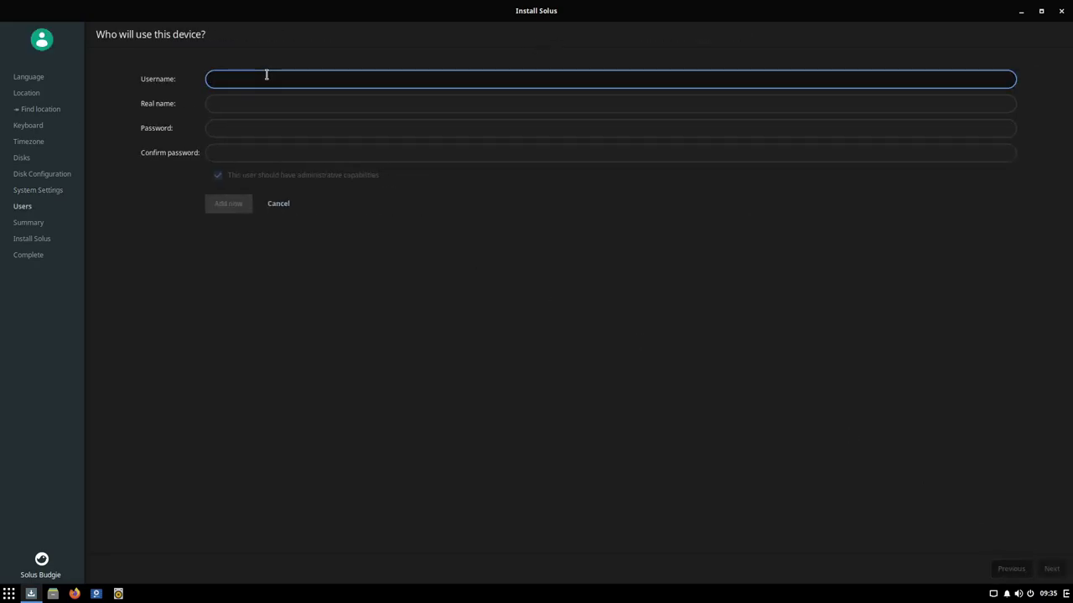
pyautogui.write('ty')
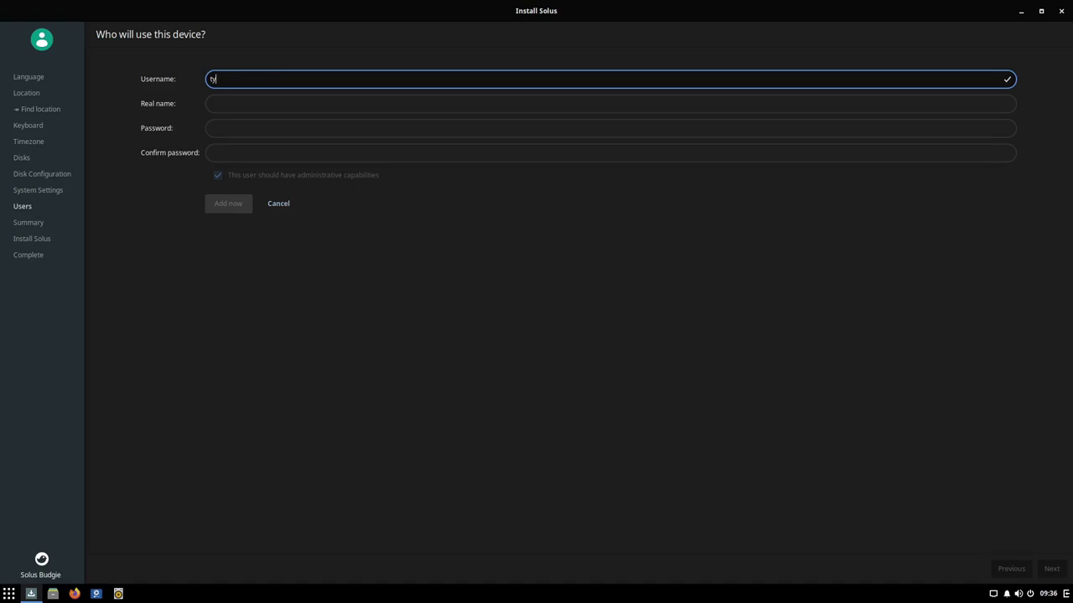
pyautogui.write('p')
pyautogui.press('Tab')
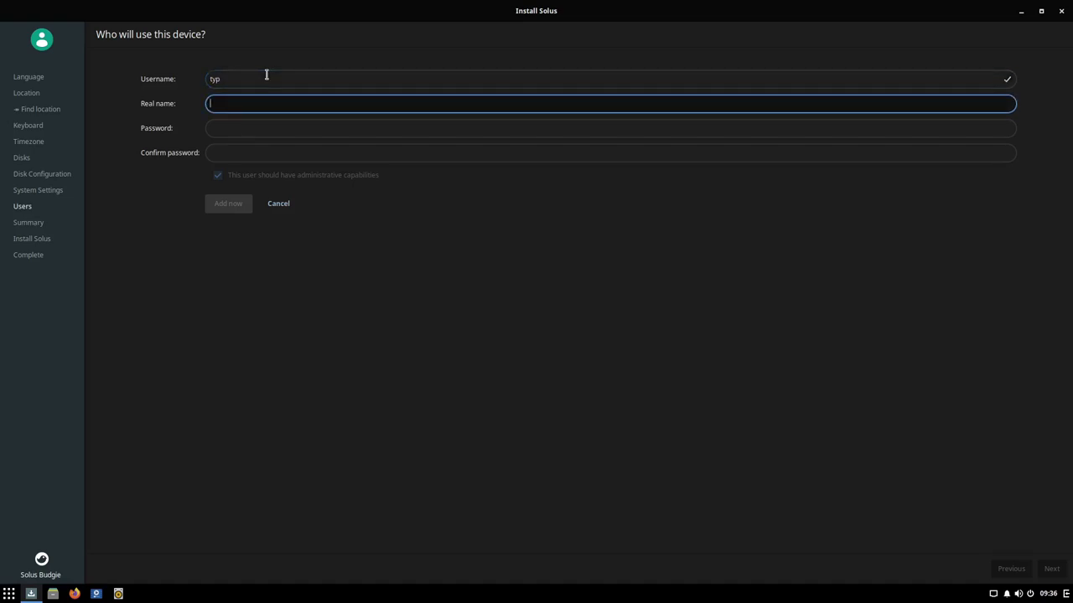
pyautogui.write('Son Typ Im Internet')
pyautogui.press('Tab')
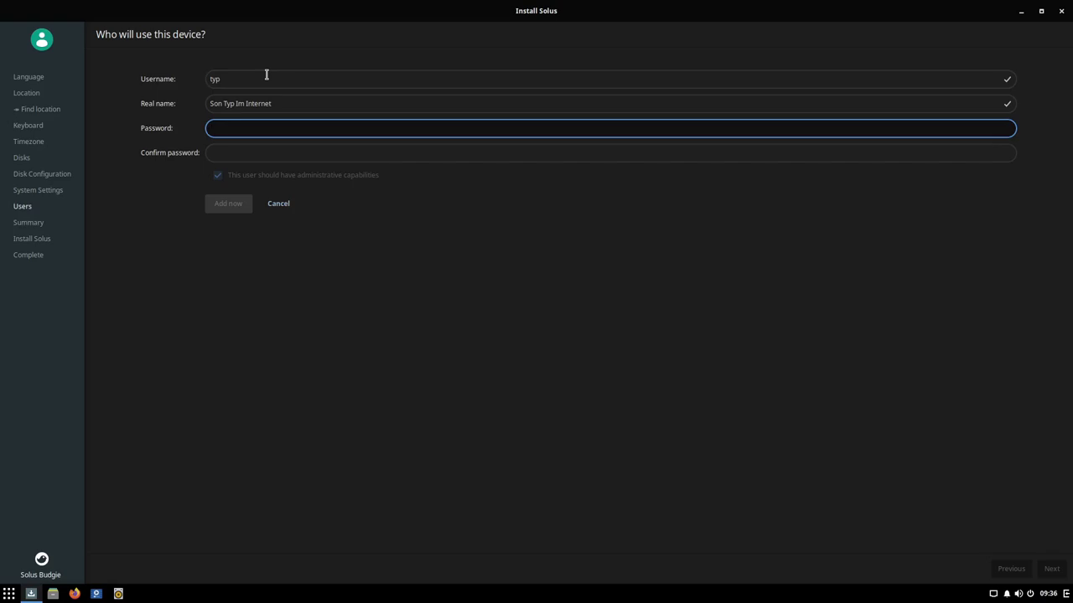
# Step: Enter and confirm the account password, then add the administrative user
pyautogui.press('Tab')
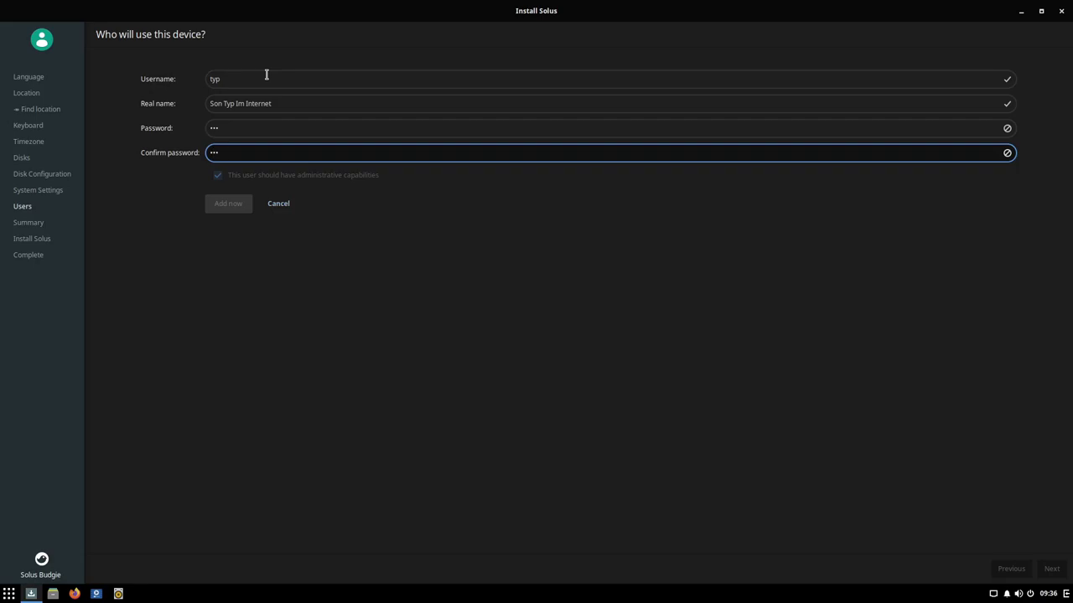
pyautogui.click(277, 127)
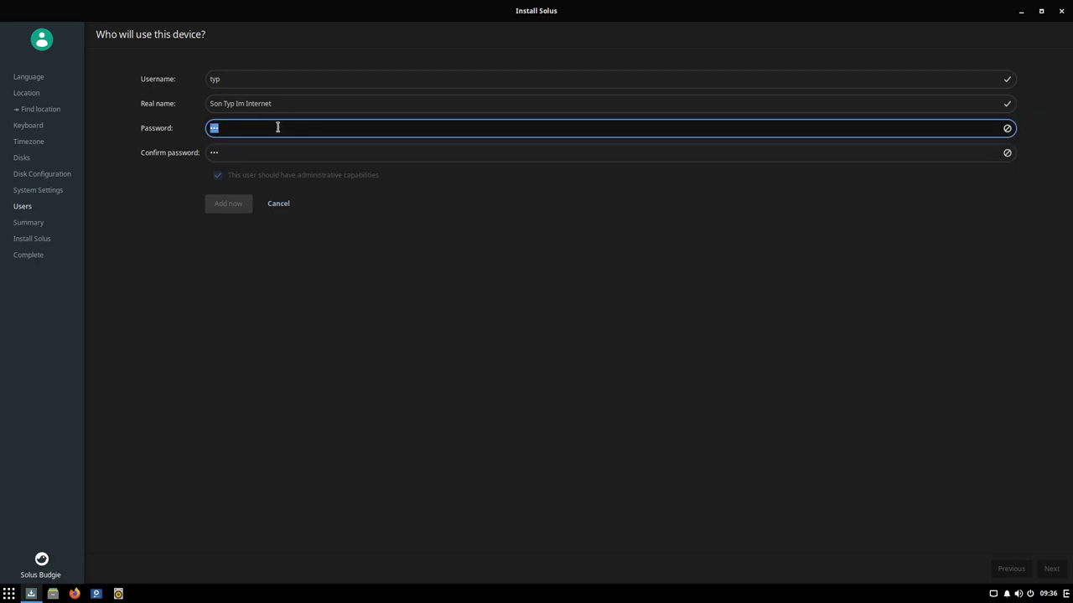
pyautogui.press('Tab')
pyautogui.write('t')
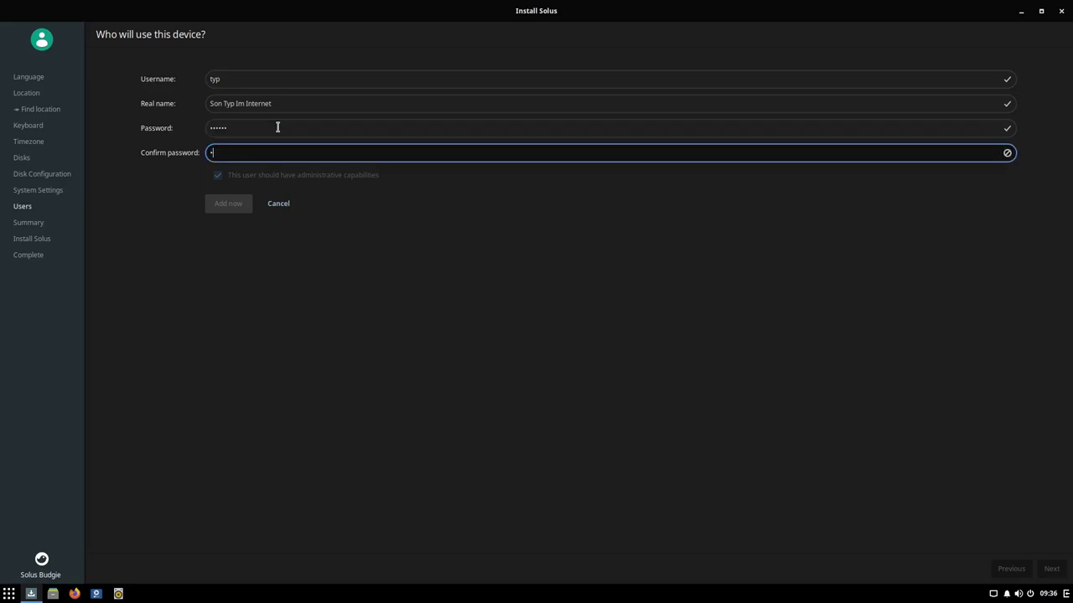
pyautogui.press('Tab')
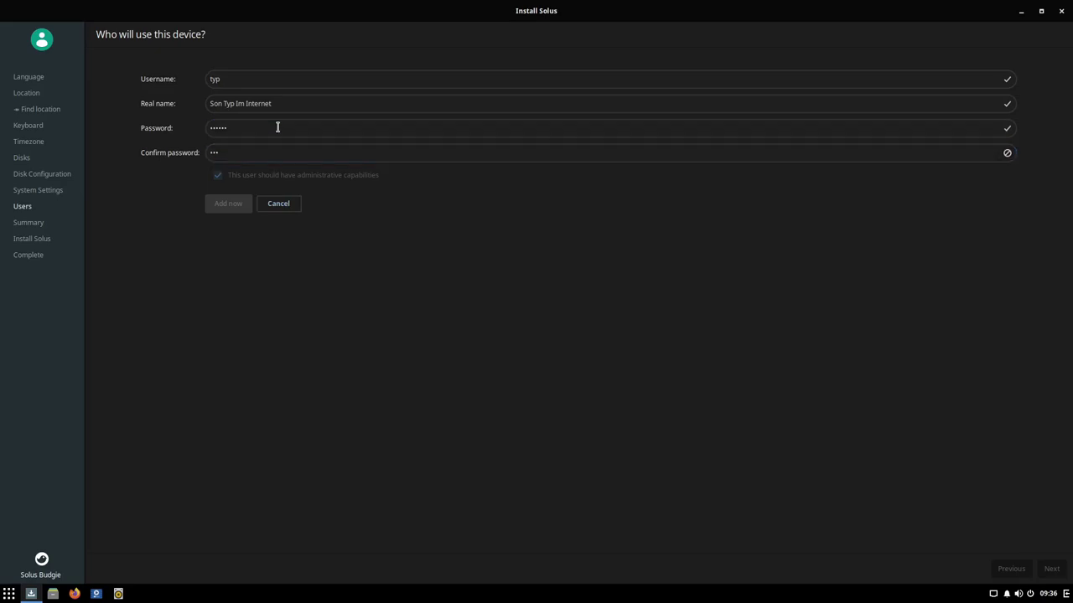
pyautogui.click(279, 153)
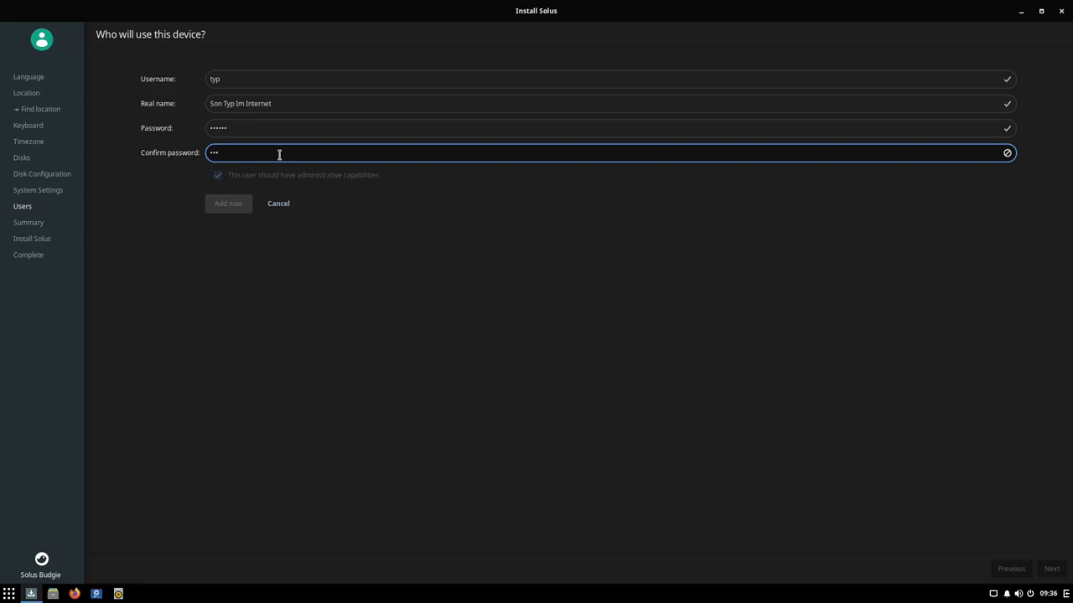
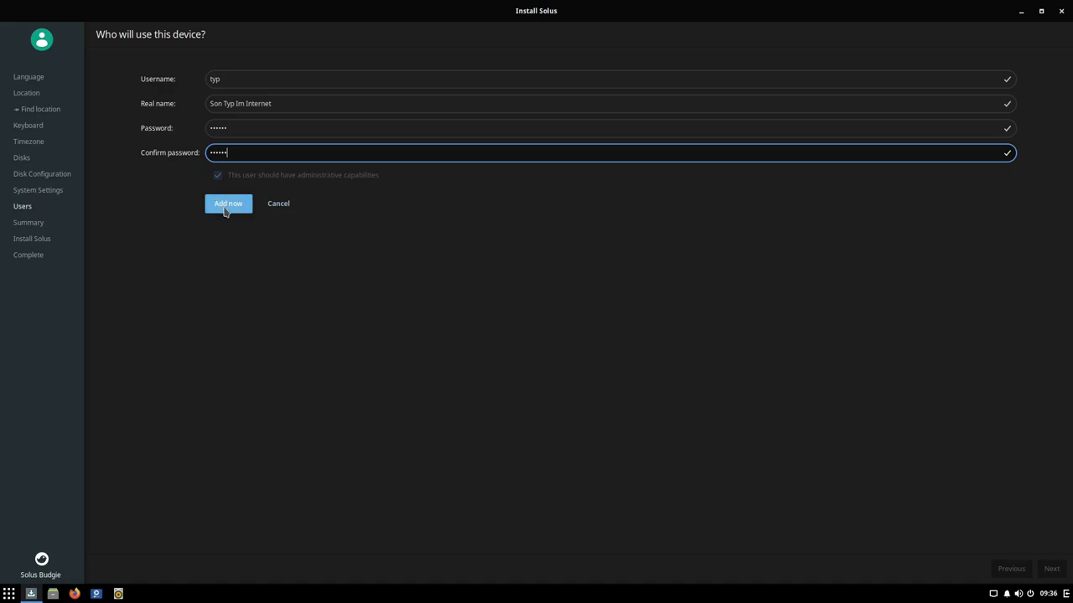
pyautogui.click(220, 205)
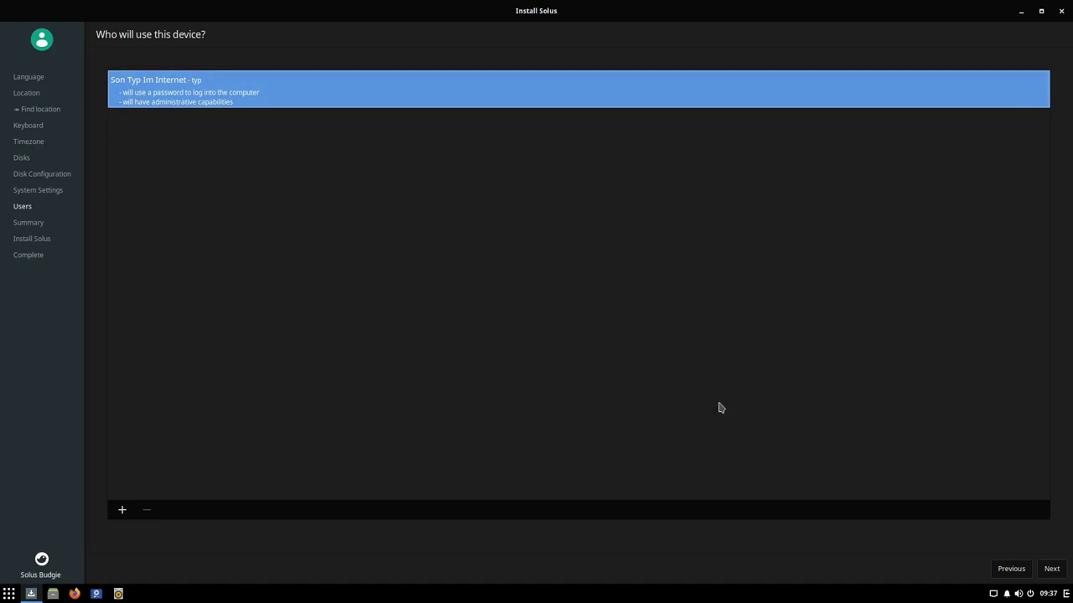
# Step: Review the summary and install Solus to /dev/vda, confirming the disk changes
pyautogui.click(1053, 573)
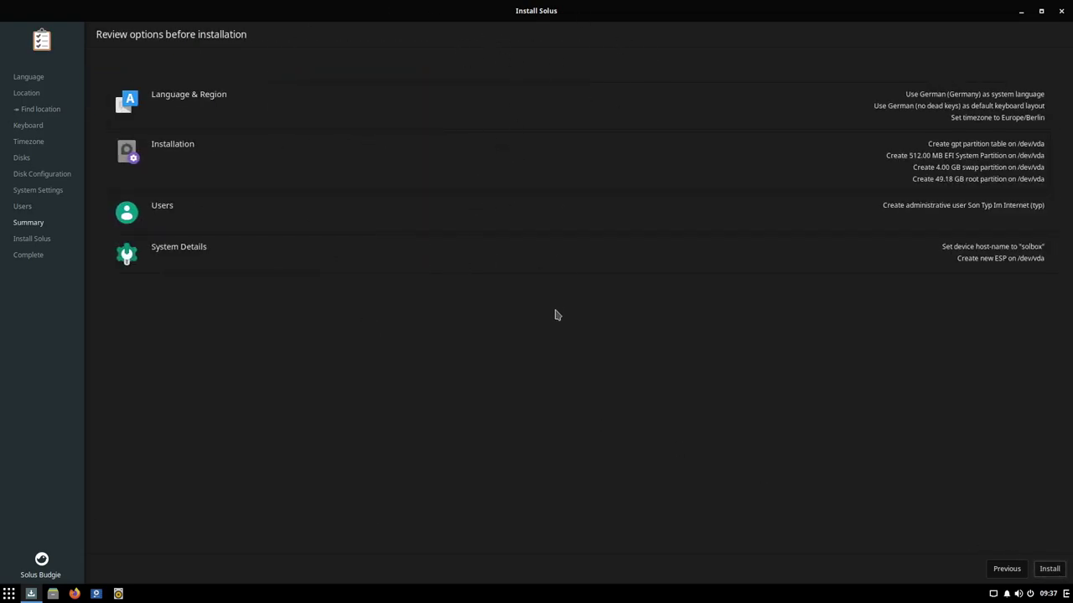
pyautogui.click(1039, 563)
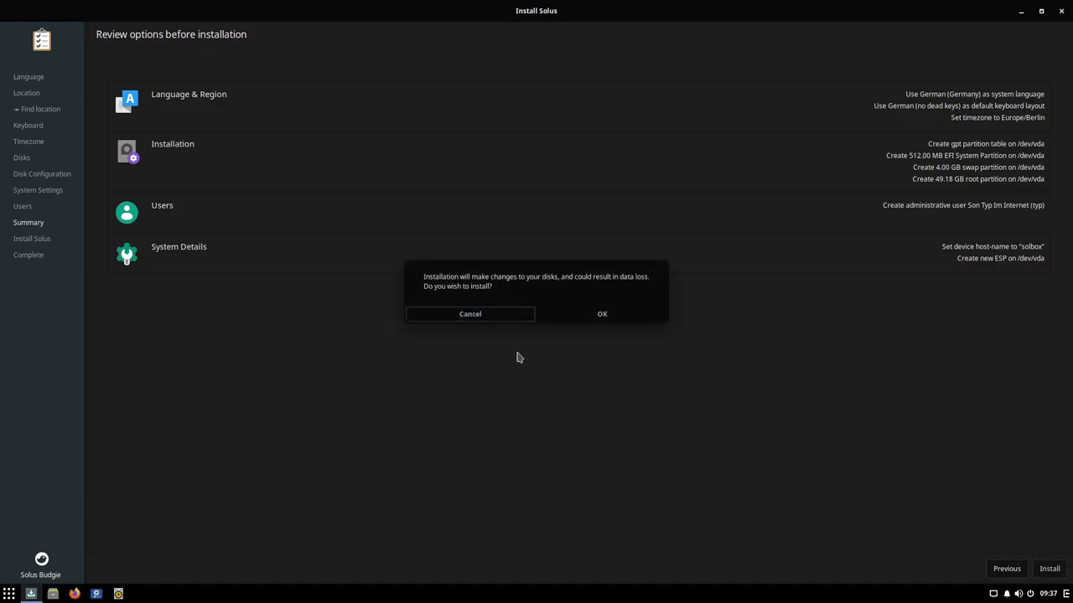
pyautogui.click(600, 314)
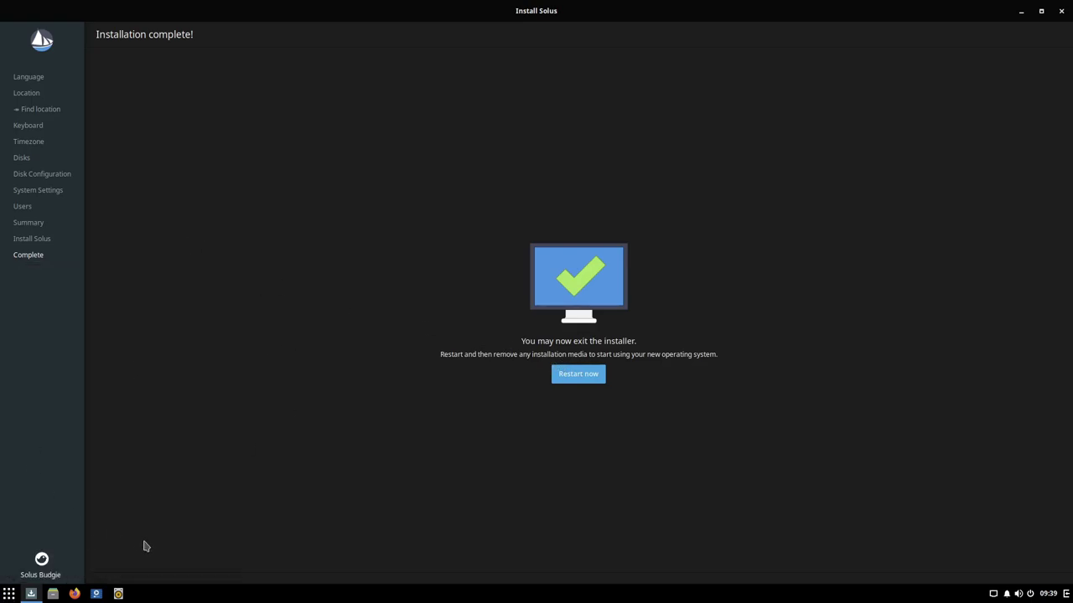
# Step: Restart into the newly installed Solus system and log in with the user's password
pyautogui.click(565, 379)
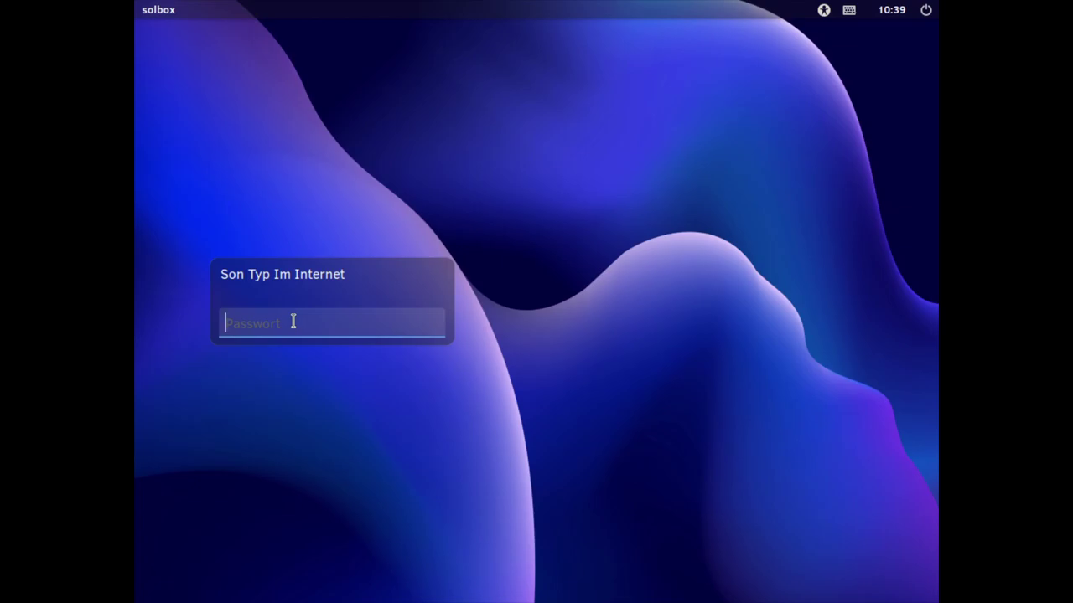
pyautogui.write('******')
pyautogui.press('Return')
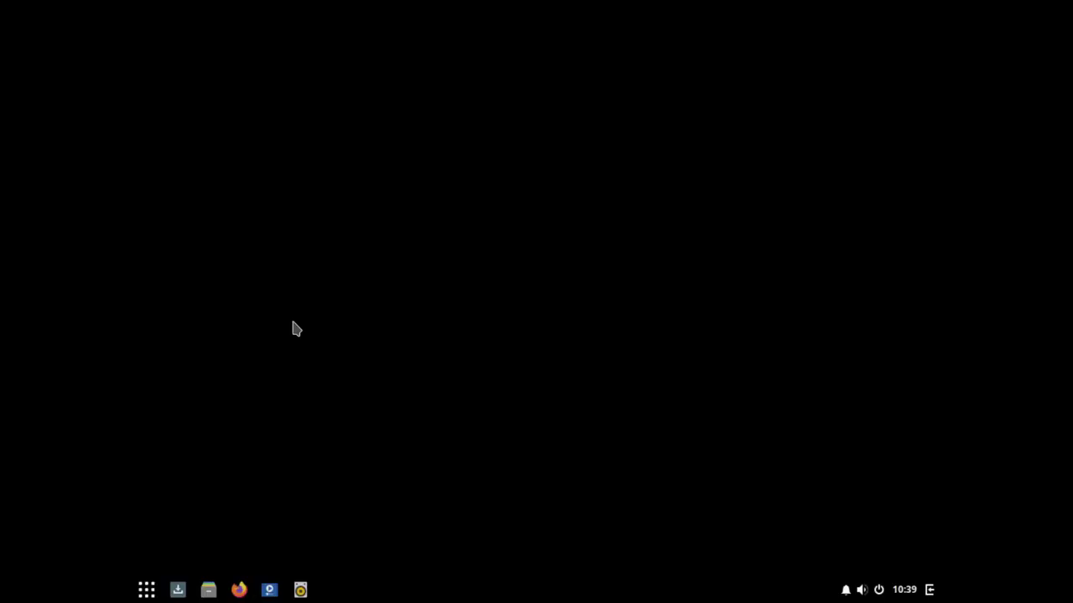
# Step: Apply and keep 1920 × 1080 in Bildschirme, dismiss the update notice, close Einstellungen
pyautogui.press('super')
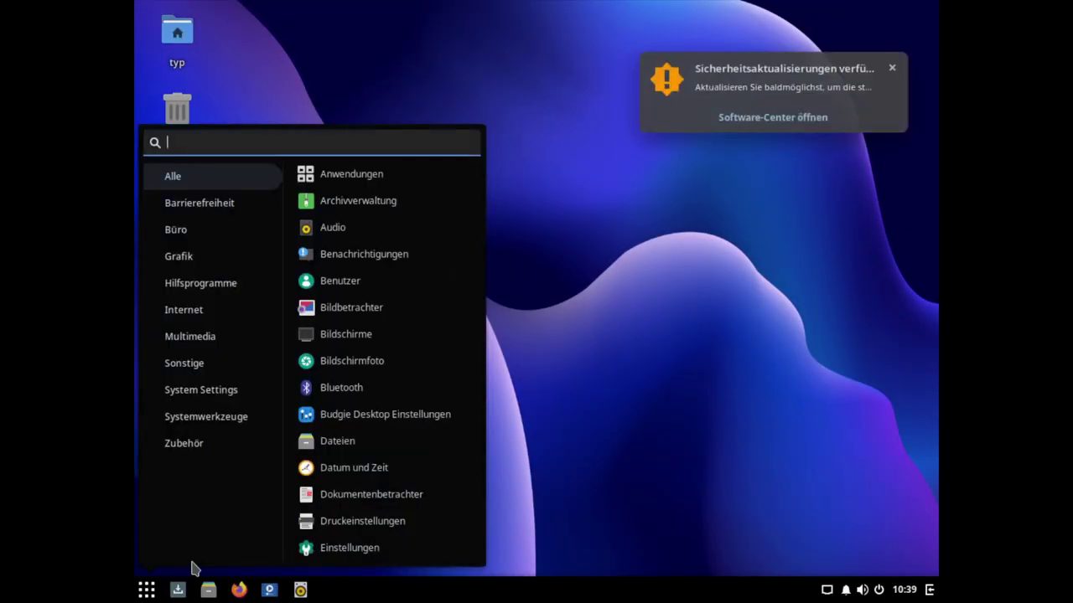
pyautogui.click(356, 342)
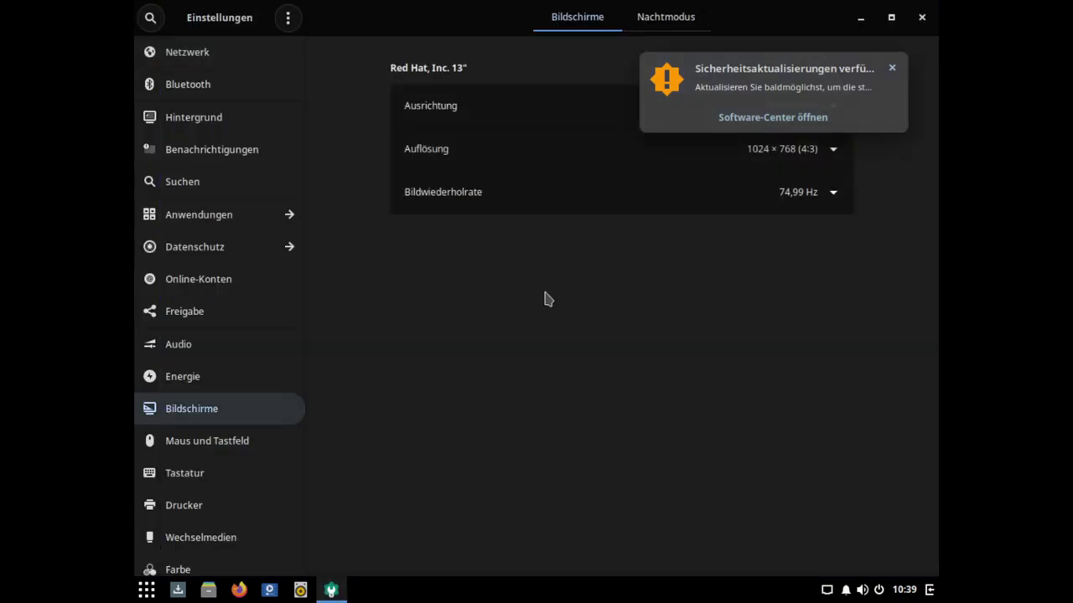
pyautogui.click(600, 159)
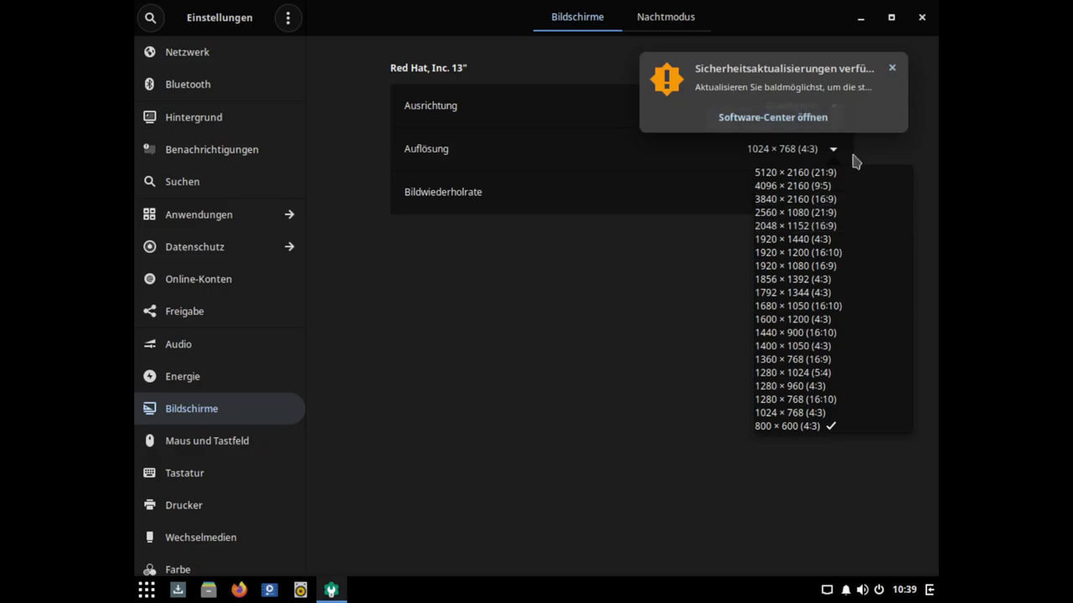
pyautogui.click(815, 266)
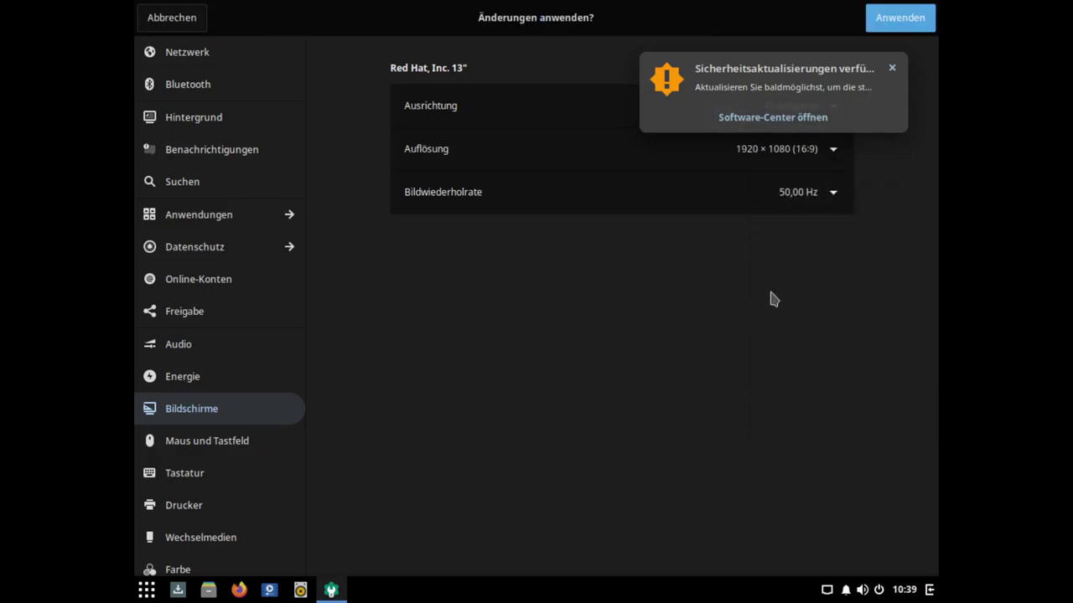
pyautogui.click(901, 22)
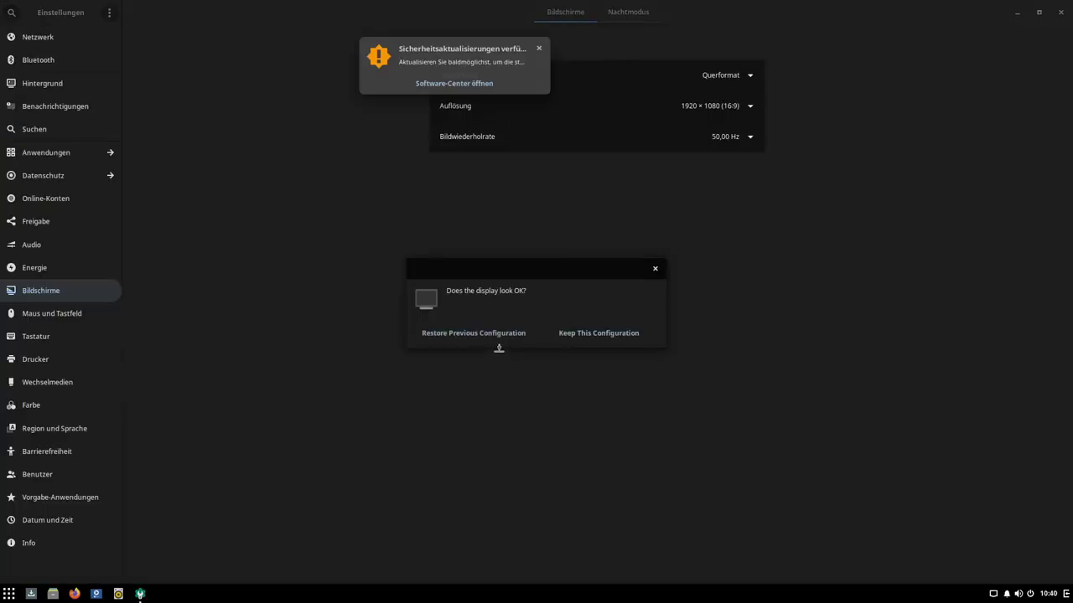
pyautogui.click(599, 334)
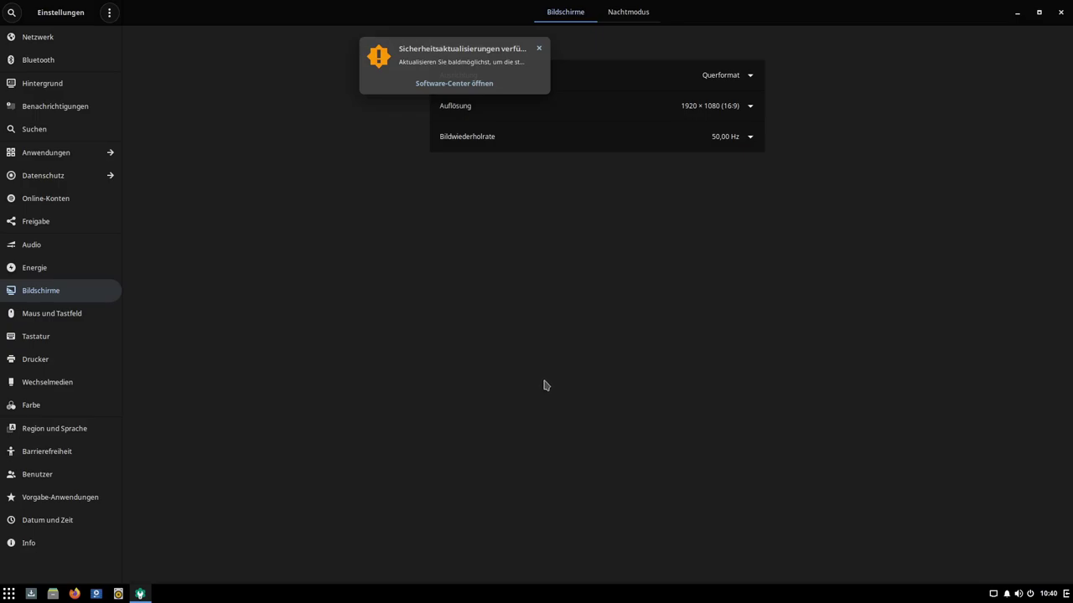
pyautogui.click(541, 50)
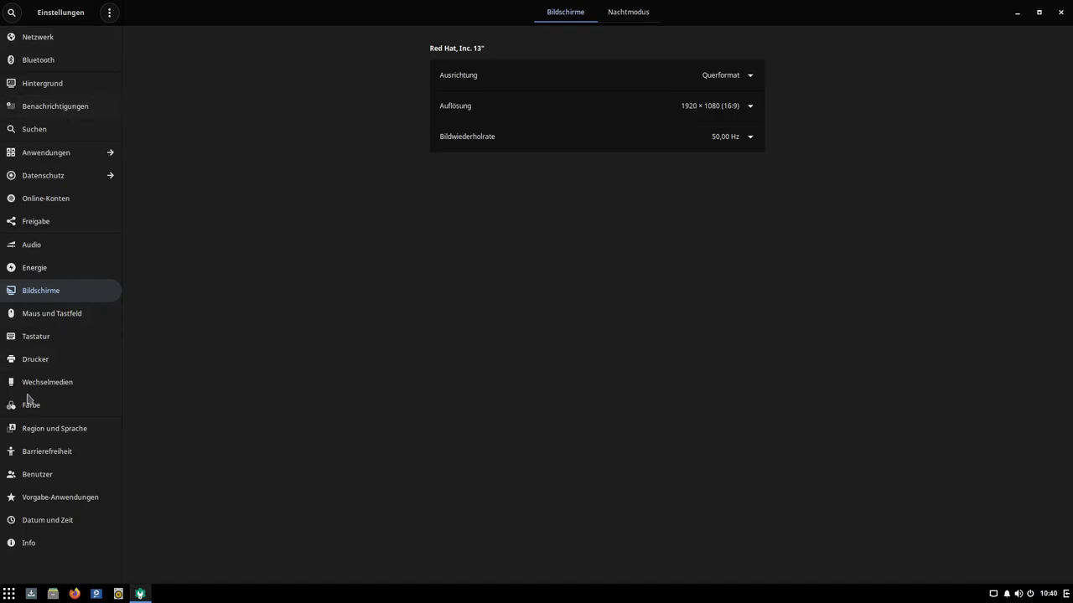
pyautogui.click(1061, 12)
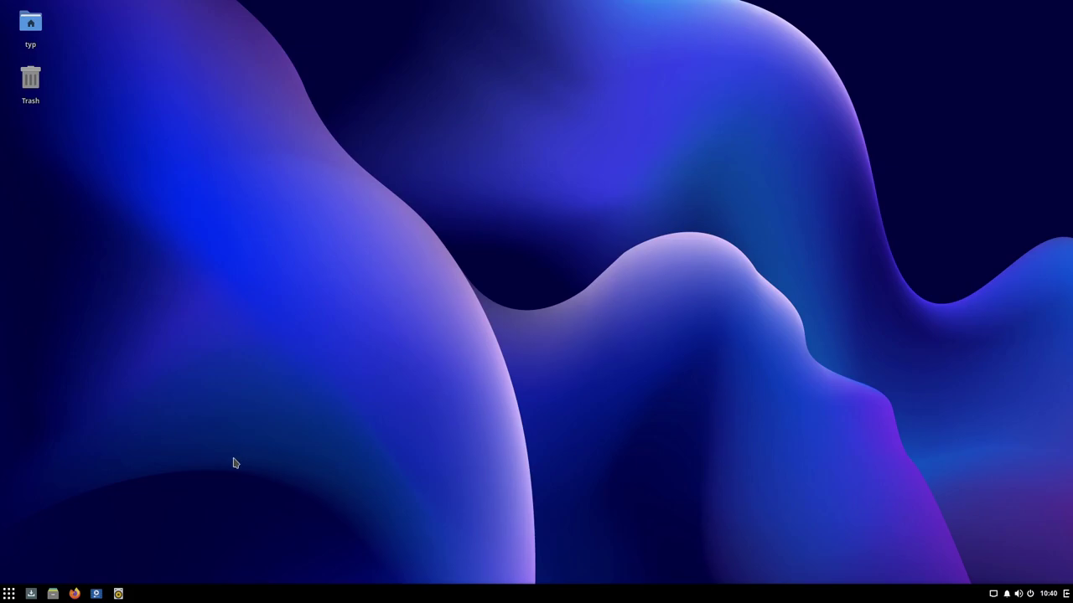
pyautogui.click(9, 594)
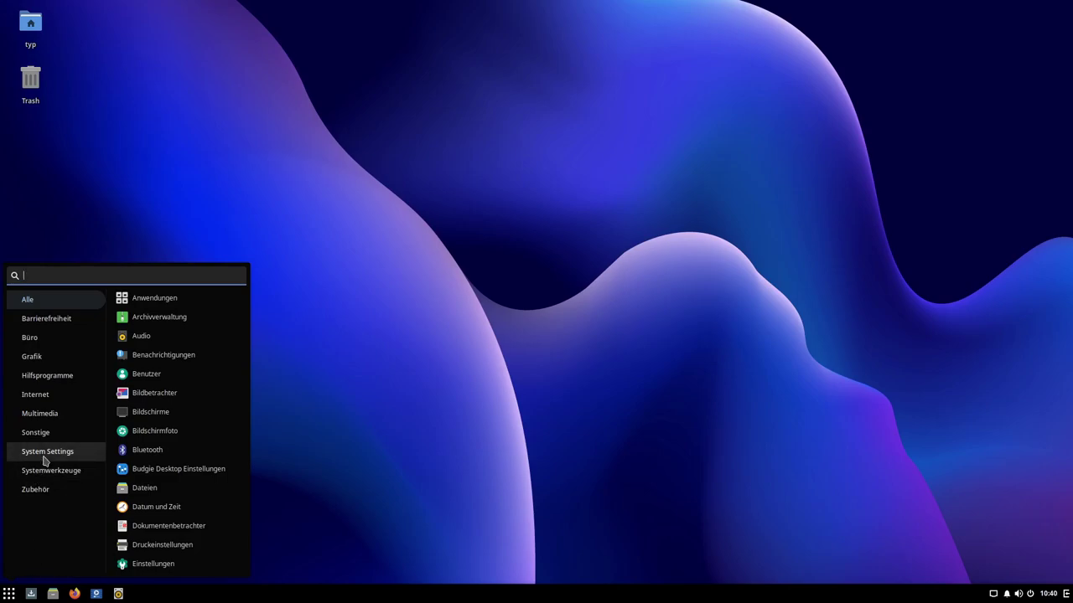
pyautogui.click(44, 459)
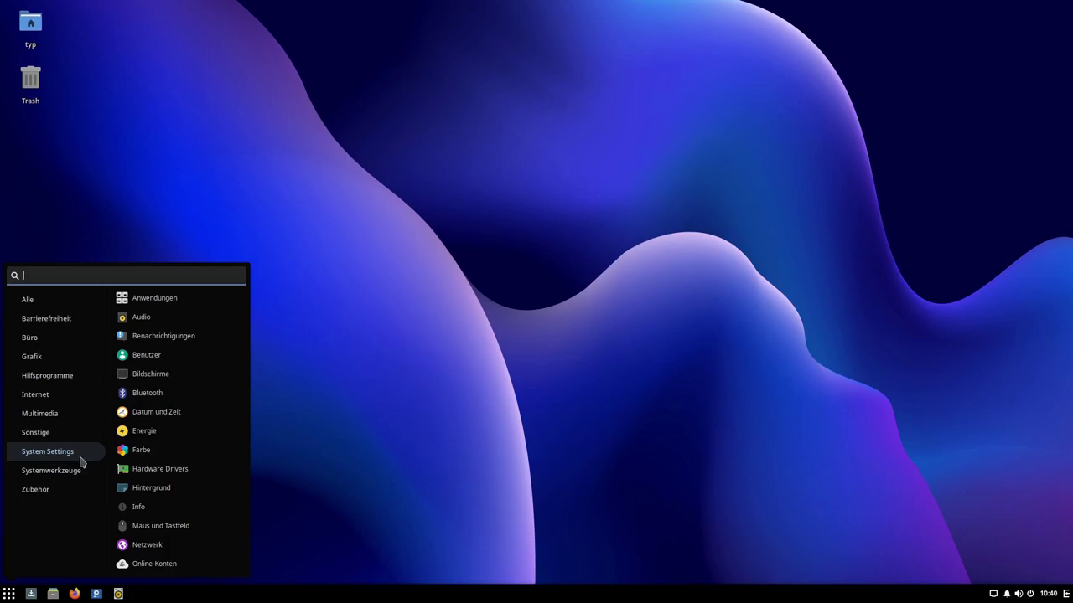
pyautogui.click(277, 436)
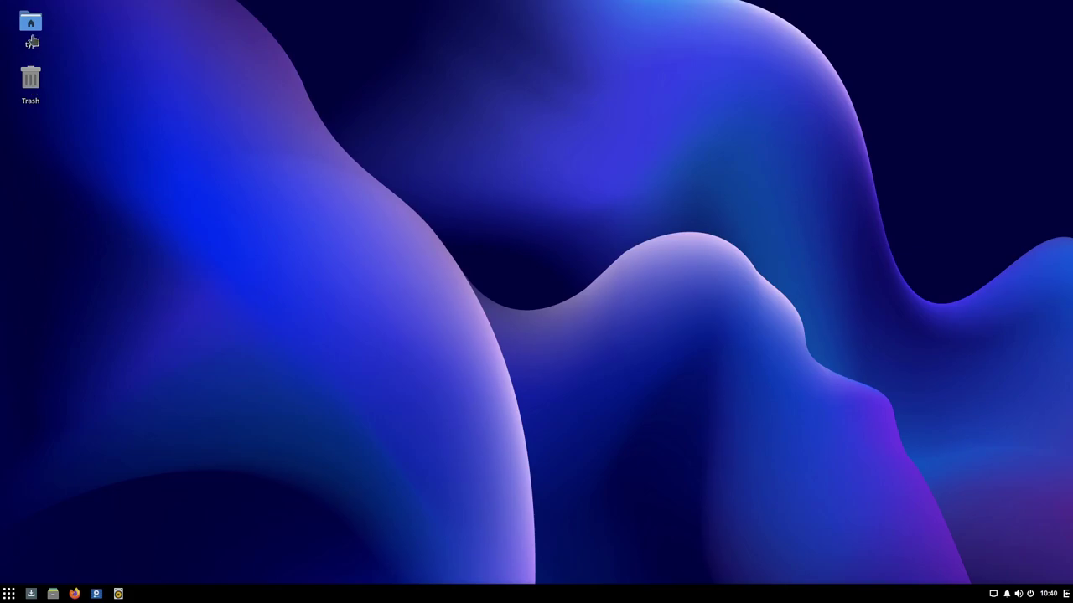
pyautogui.doubleClick(31, 34)
pyautogui.doubleClick(29, 26)
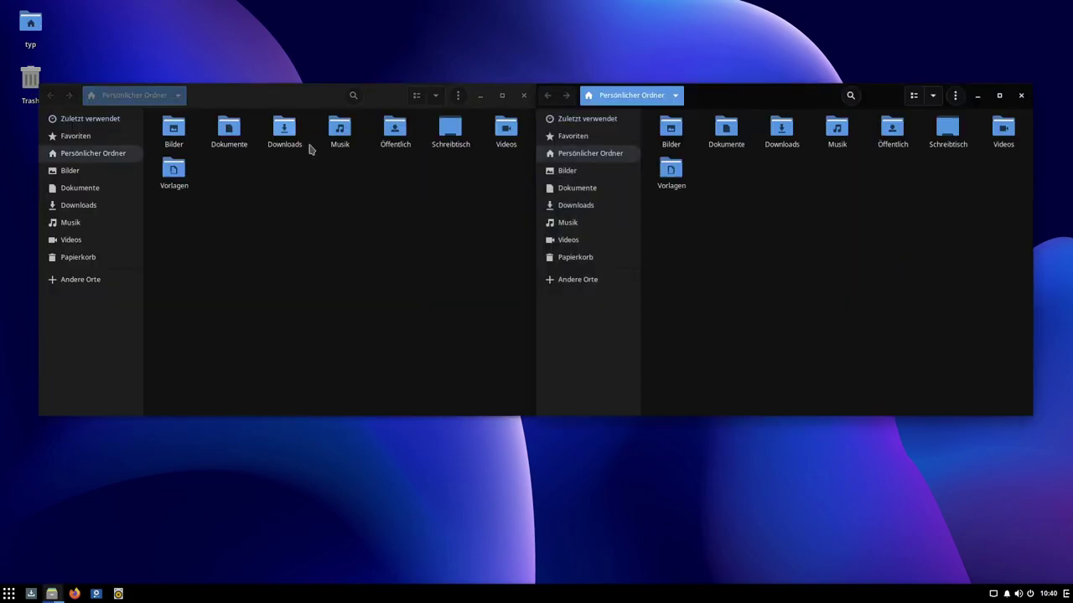
pyautogui.click(1021, 95)
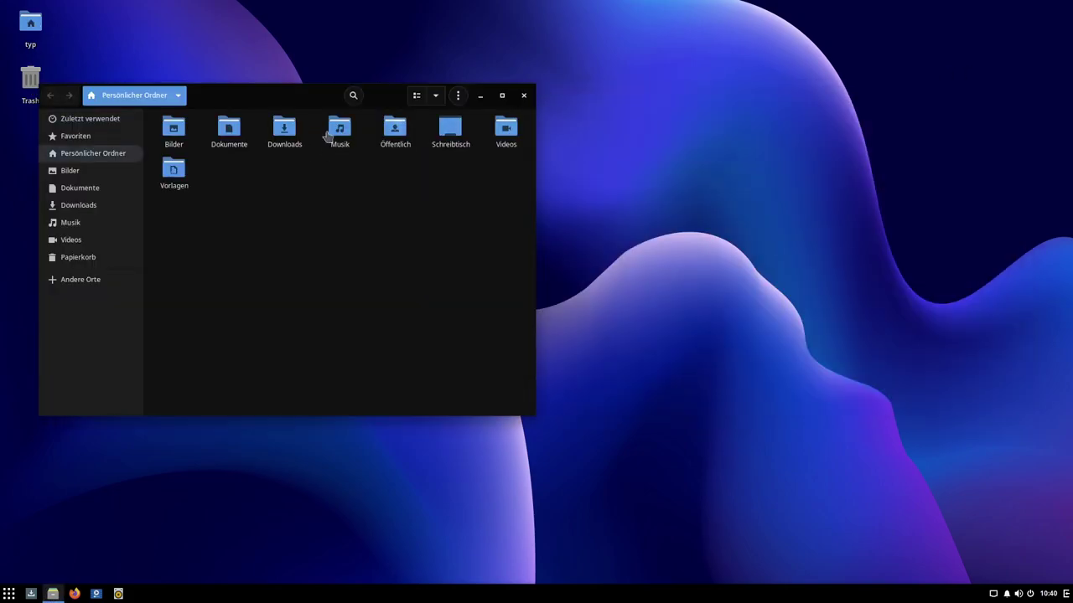
pyautogui.click(523, 95)
pyautogui.doubleClick(29, 23)
pyautogui.moveTo(403, 98); pyautogui.dragTo(629, 97)
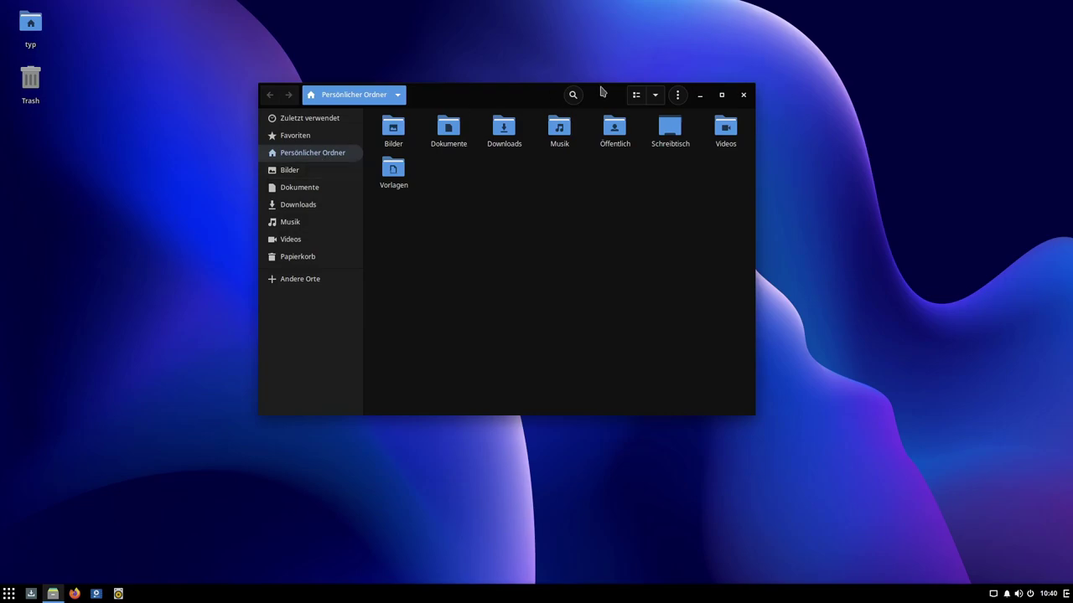
pyautogui.click(677, 95)
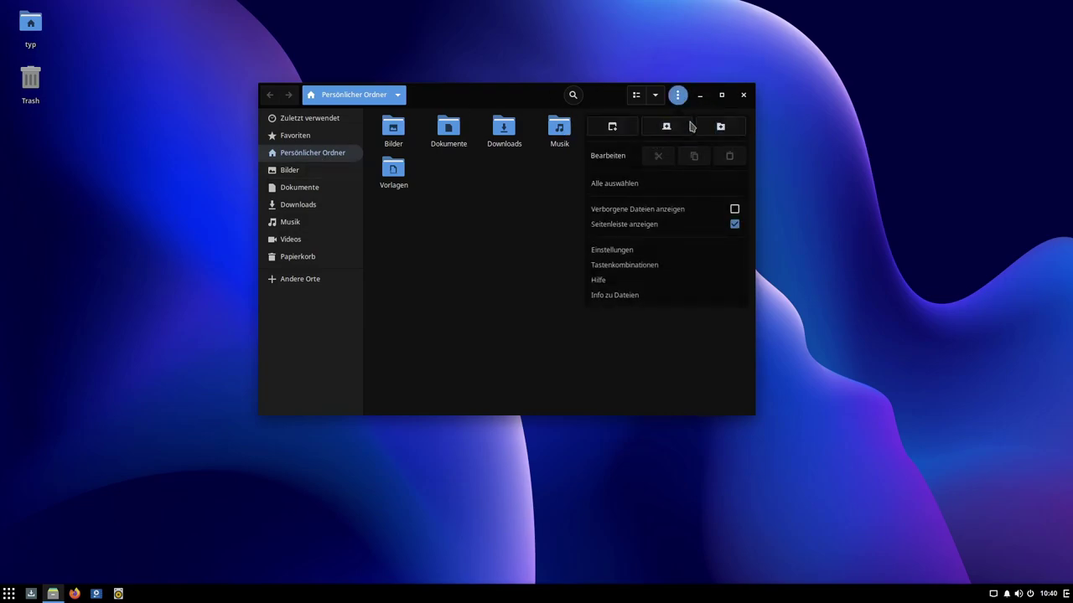
pyautogui.click(622, 297)
pyautogui.doubleClick(504, 263)
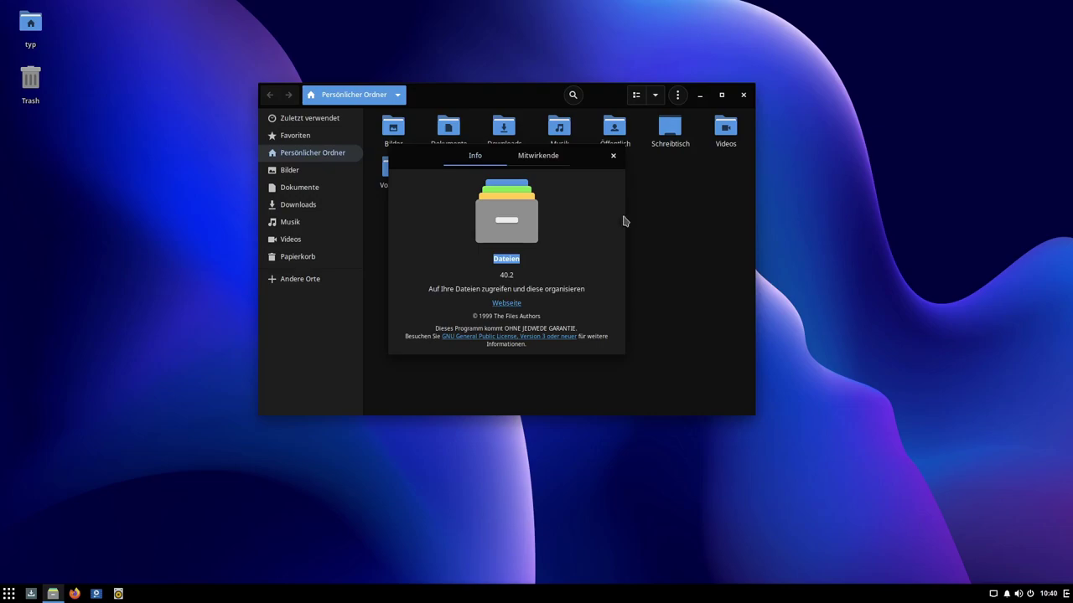
pyautogui.click(612, 156)
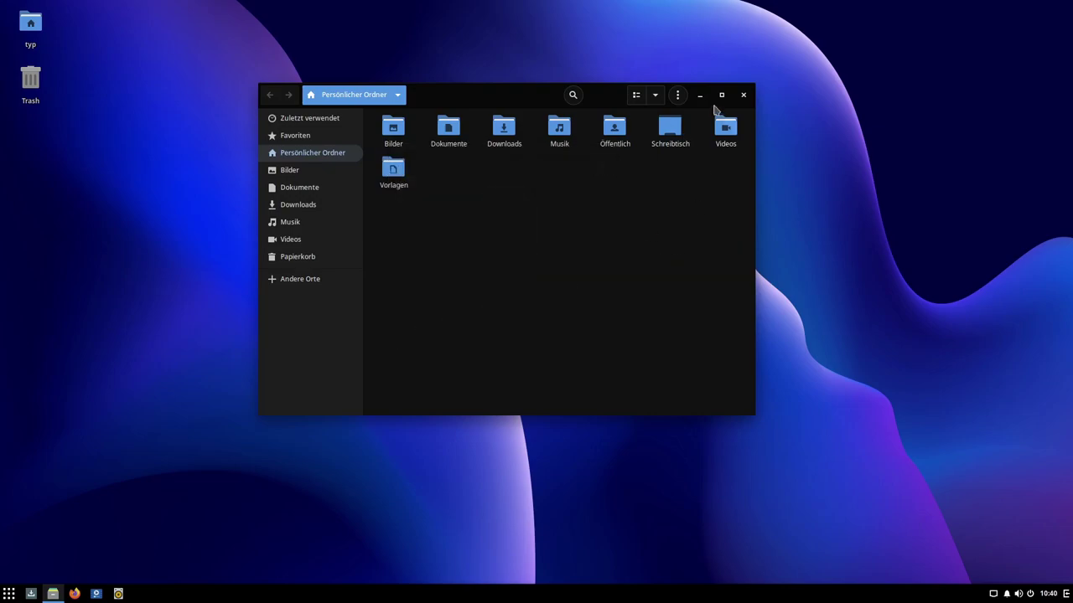
pyautogui.click(743, 95)
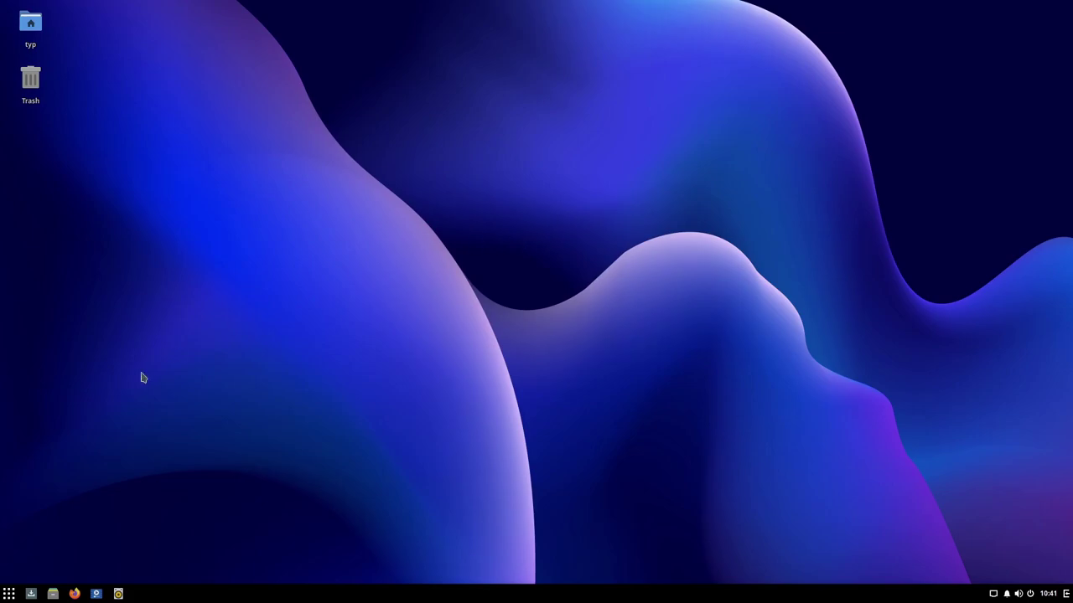
# Step: Reopen the Bildschirme settings from the Budgie menu to check the 1920 × 1080 resolution
pyautogui.click(9, 594)
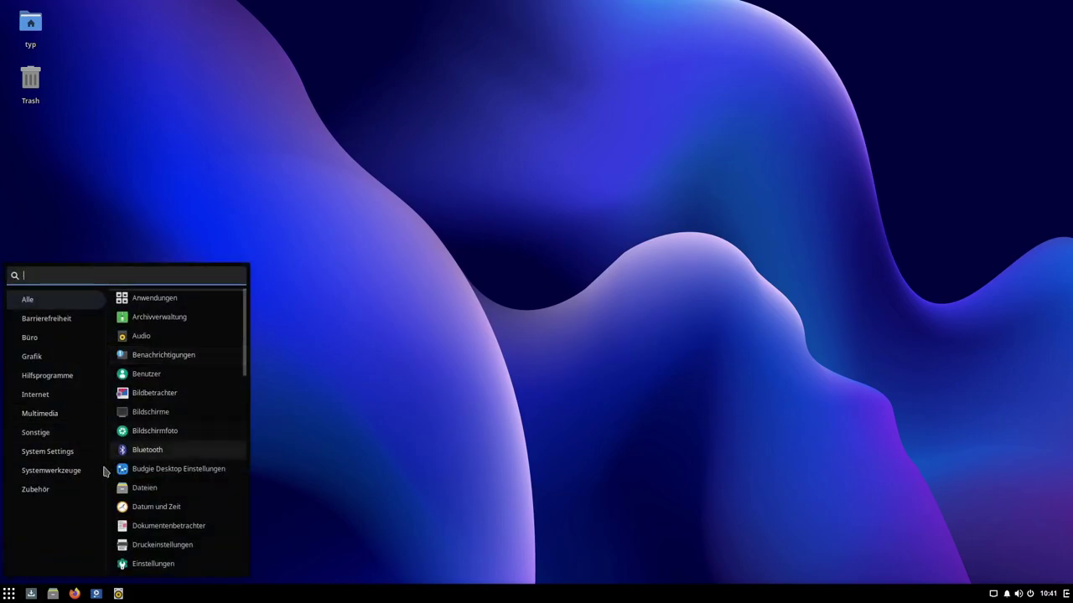
pyautogui.click(161, 412)
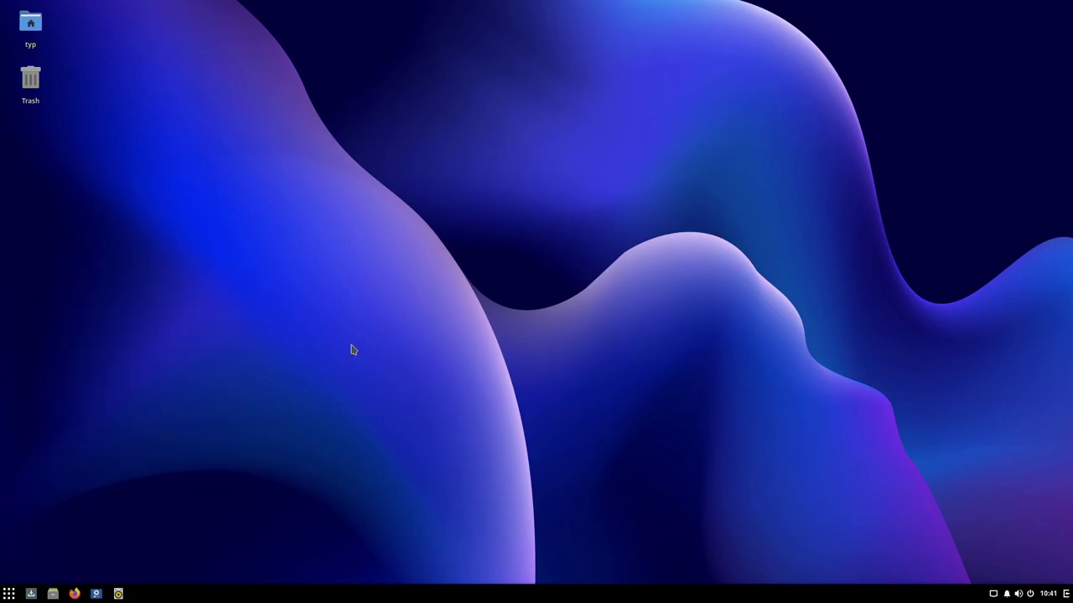
pyautogui.scroll(-5, 312, 293)
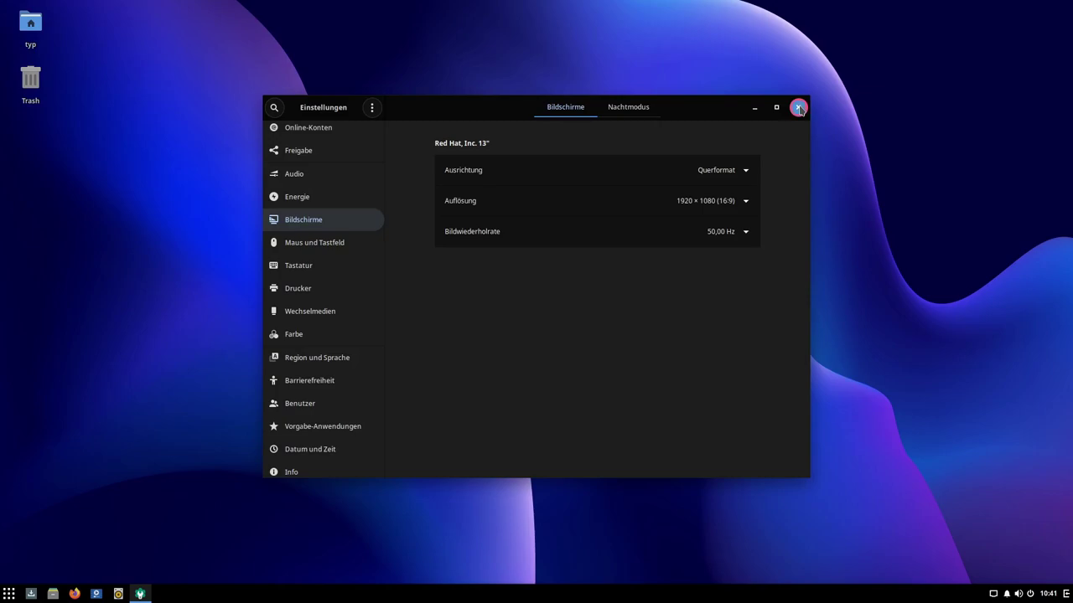
# Step: Close the Einstellungen display settings window
pyautogui.click(799, 109)
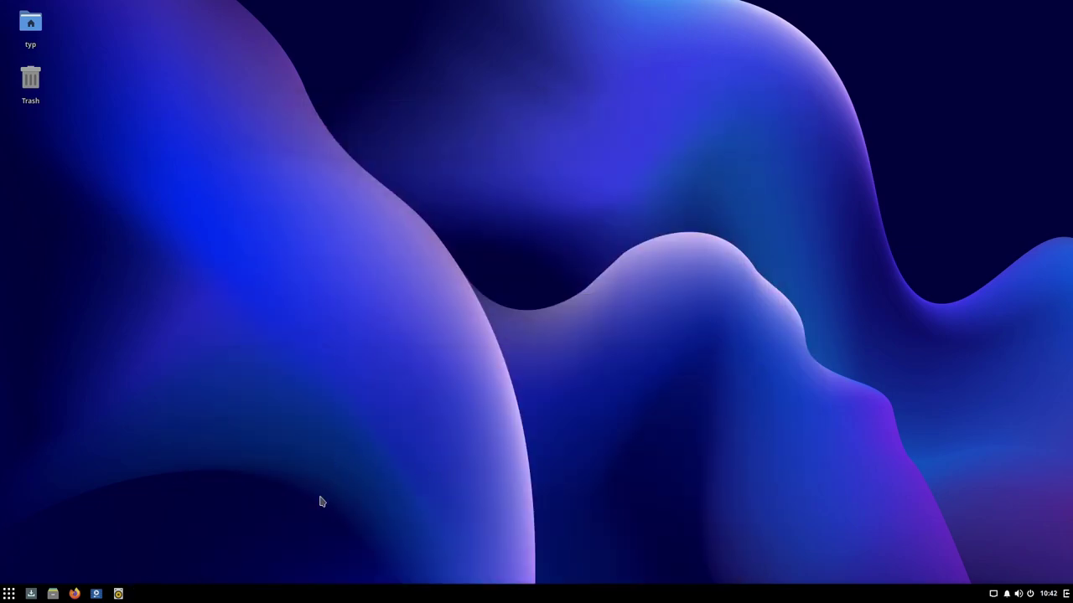
# Step: Launch LibreOffice from the Budgie menu's Büro category
pyautogui.click(10, 595)
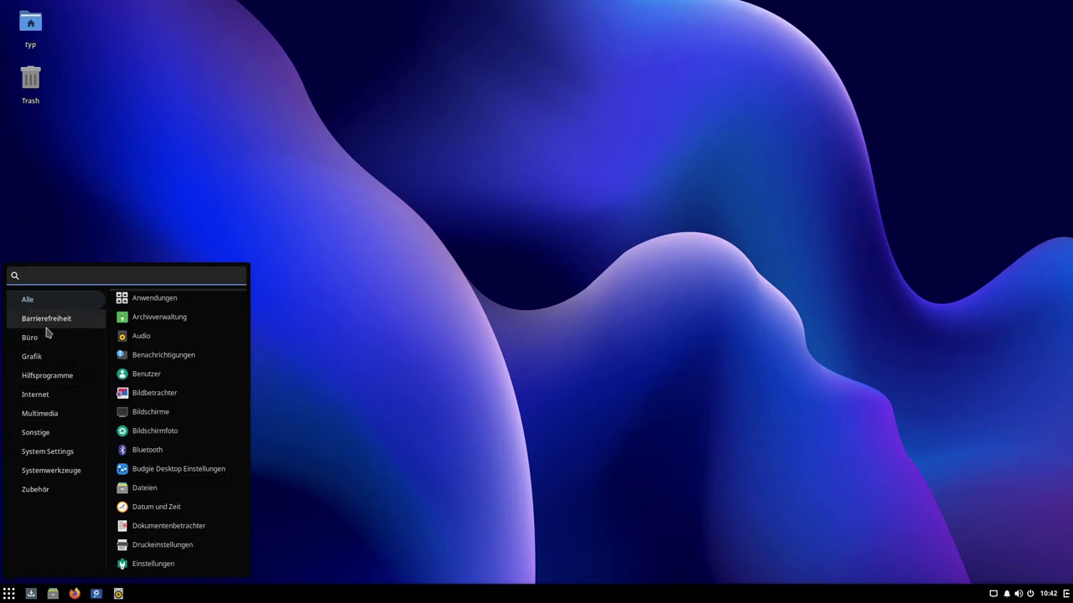
pyautogui.click(59, 327)
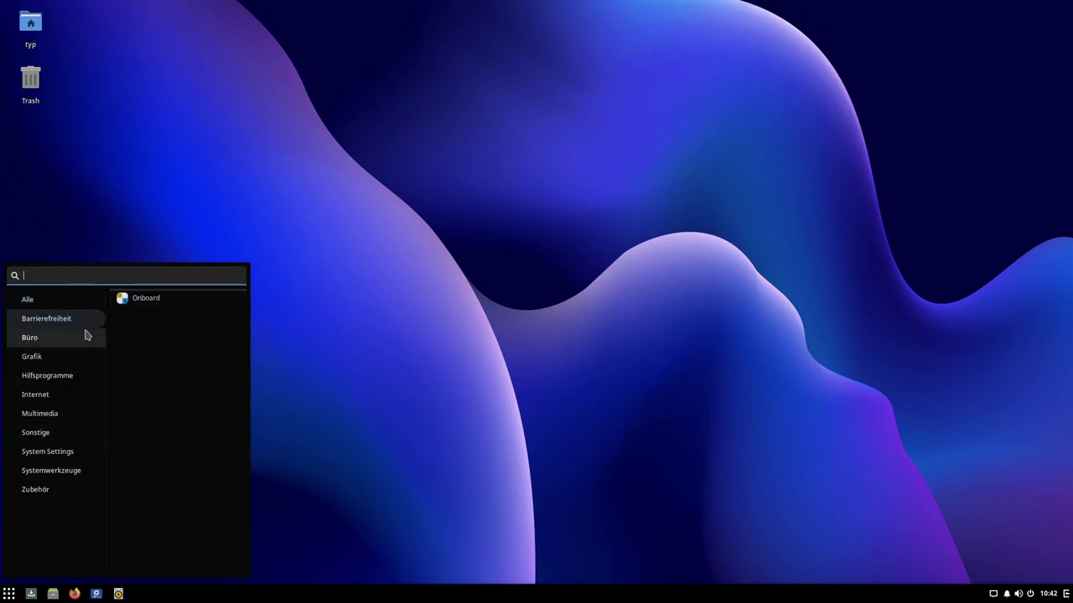
pyautogui.click(37, 339)
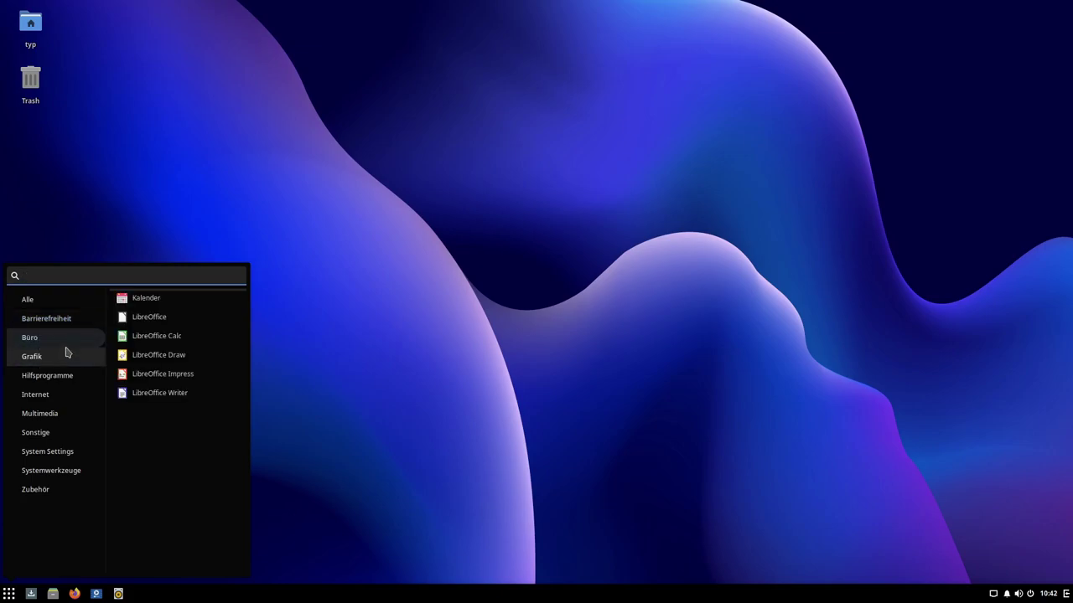
pyautogui.click(150, 318)
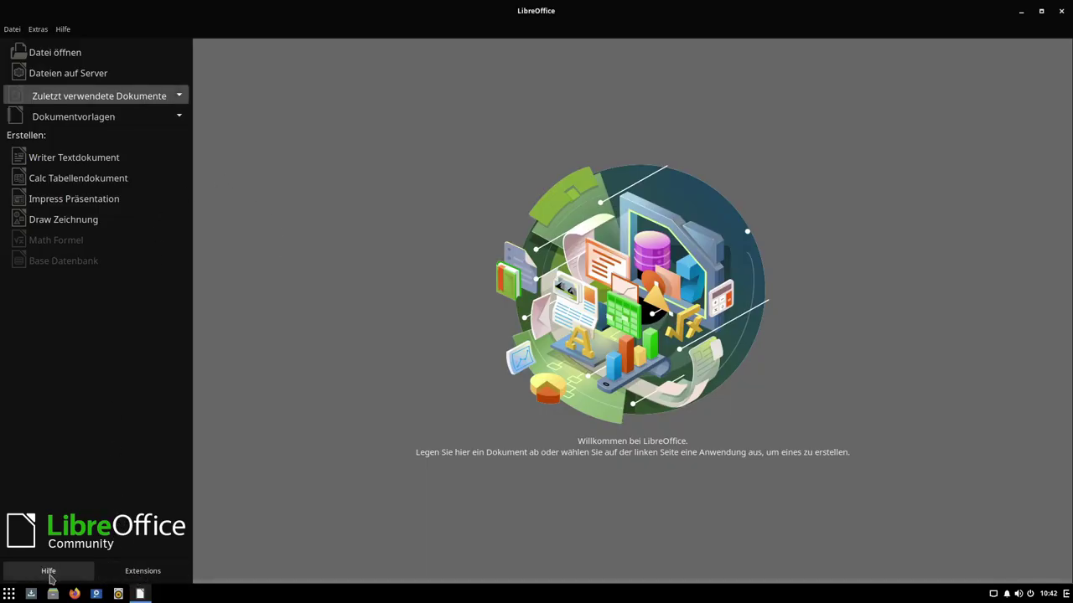
pyautogui.click(69, 31)
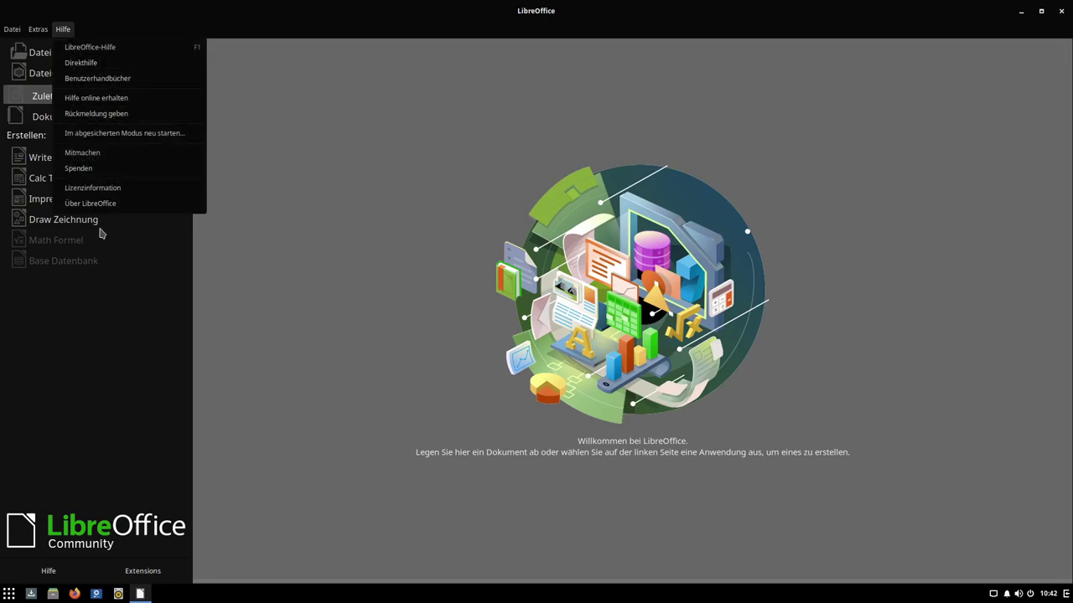
pyautogui.click(102, 206)
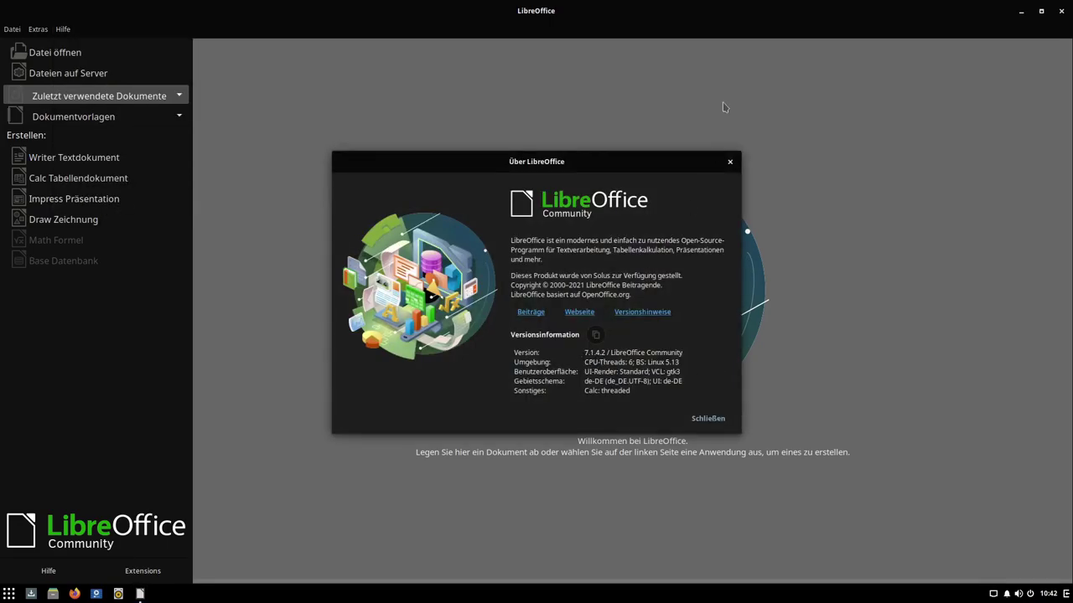
pyautogui.click(730, 162)
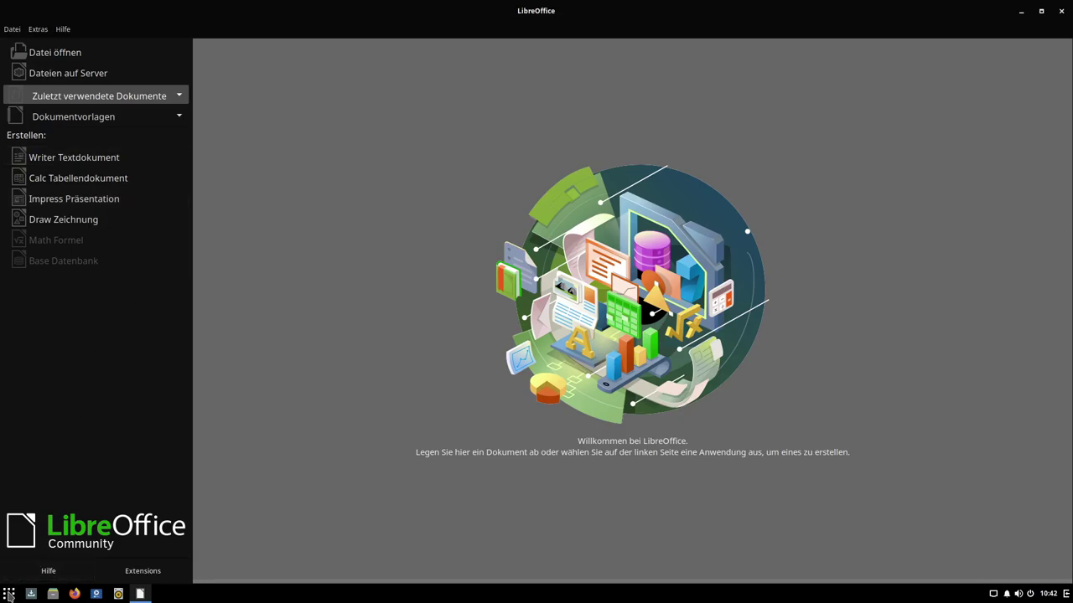
# Step: Create a blank Writer document, dismiss the tip of the day, and close Writer again
pyautogui.click(64, 163)
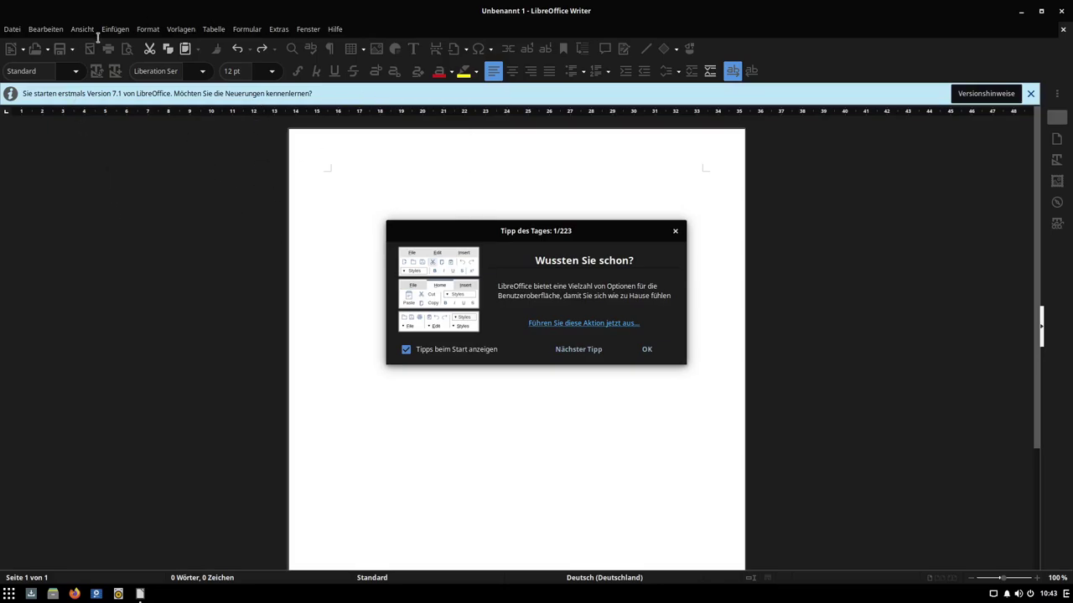
pyautogui.click(675, 231)
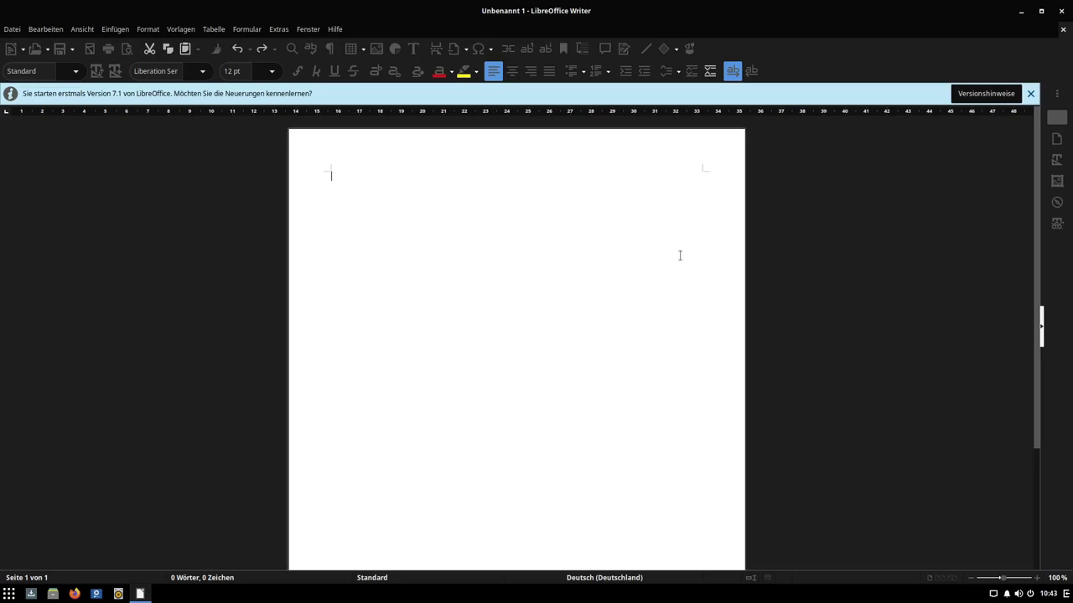
pyautogui.click(1062, 12)
pyautogui.click(9, 594)
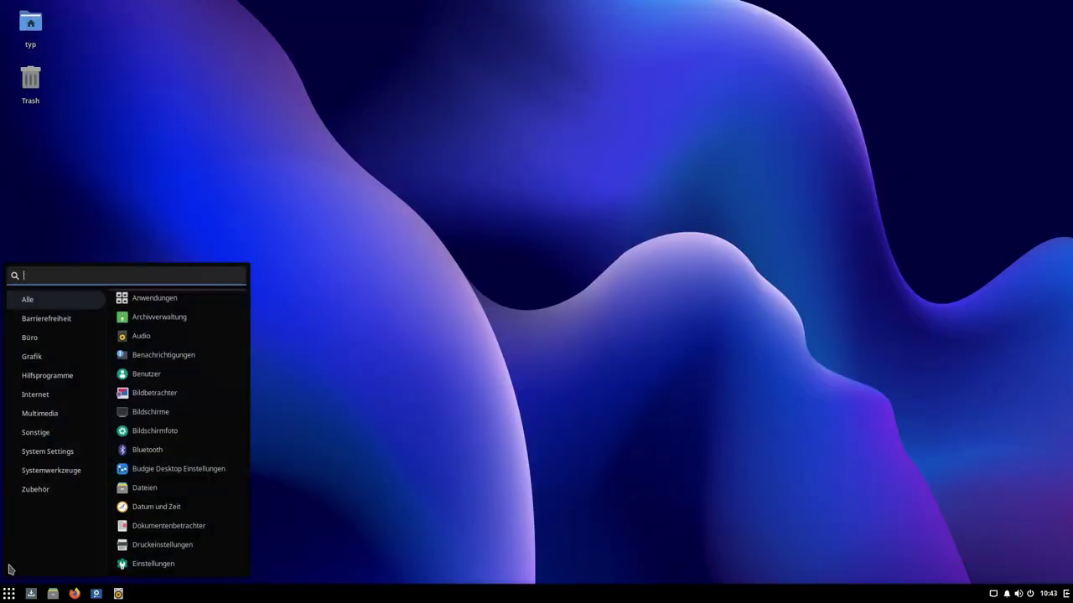
pyautogui.click(58, 340)
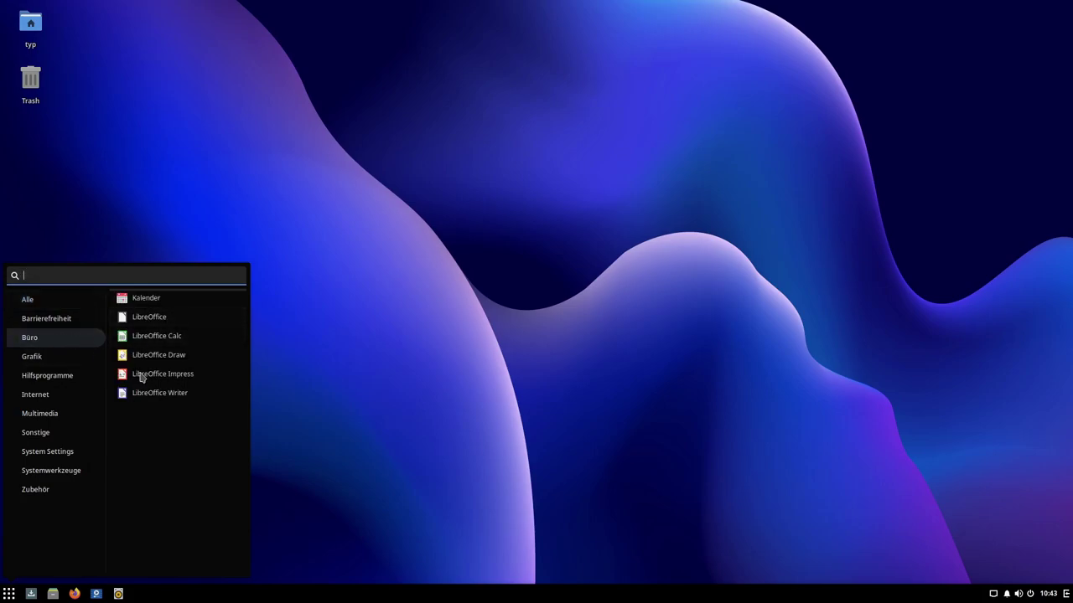
pyautogui.click(50, 357)
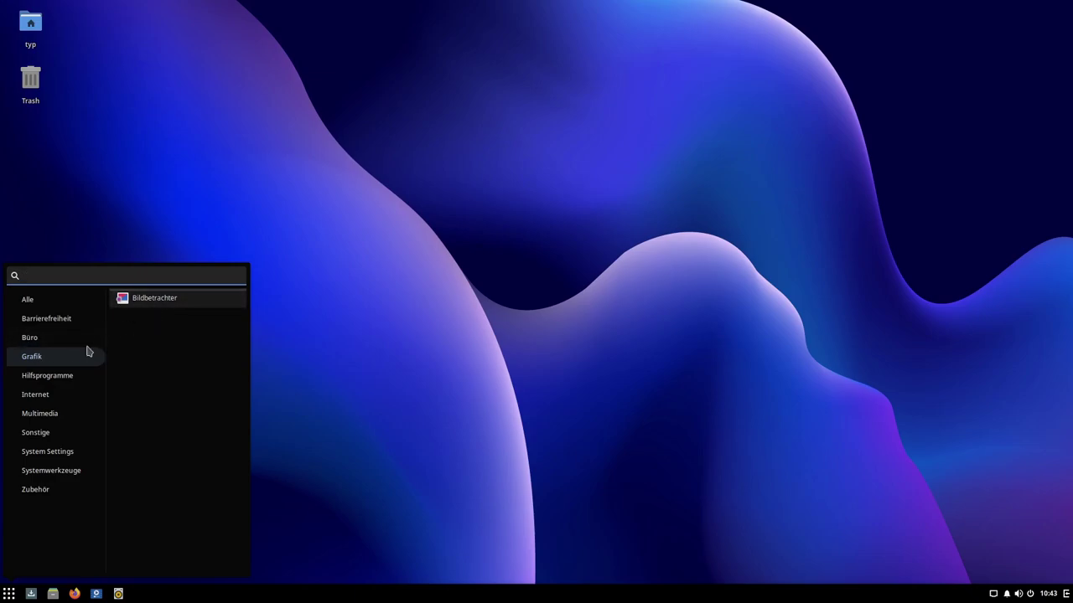
pyautogui.click(60, 385)
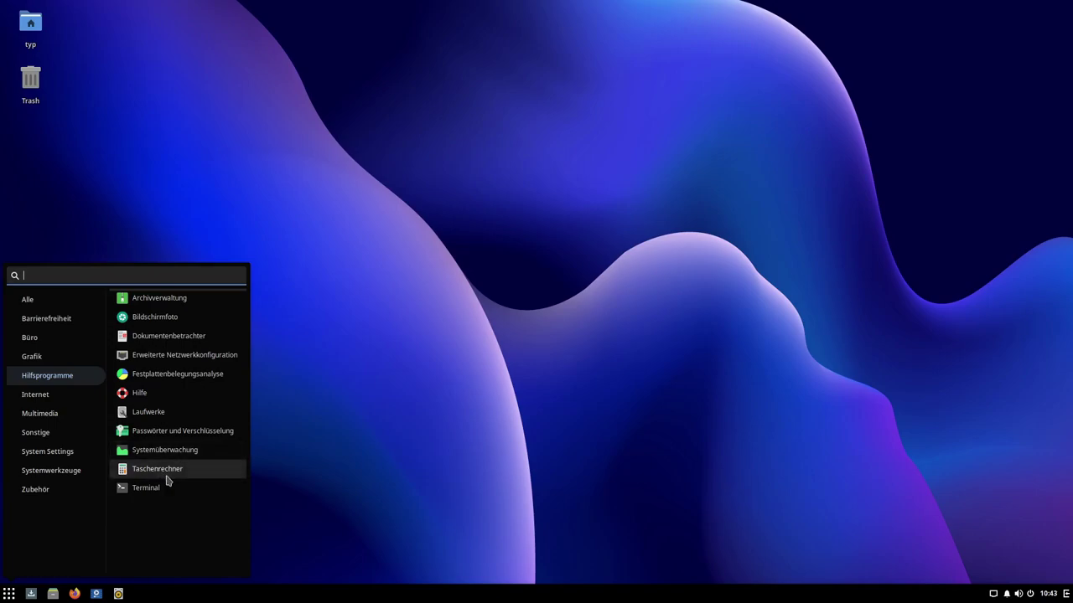
pyautogui.click(145, 490)
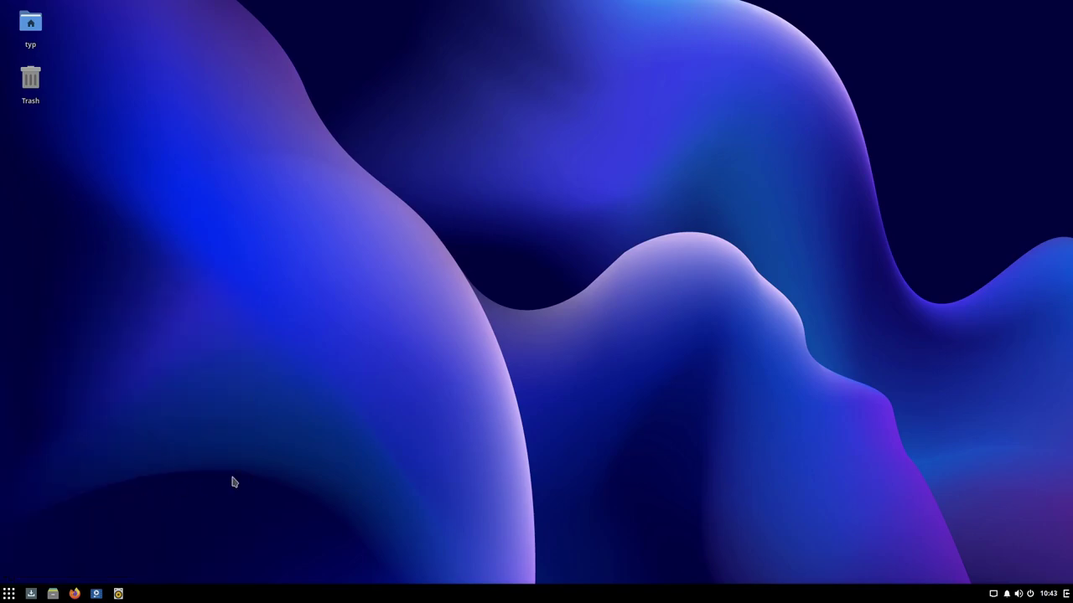
pyautogui.rightClick(140, 593)
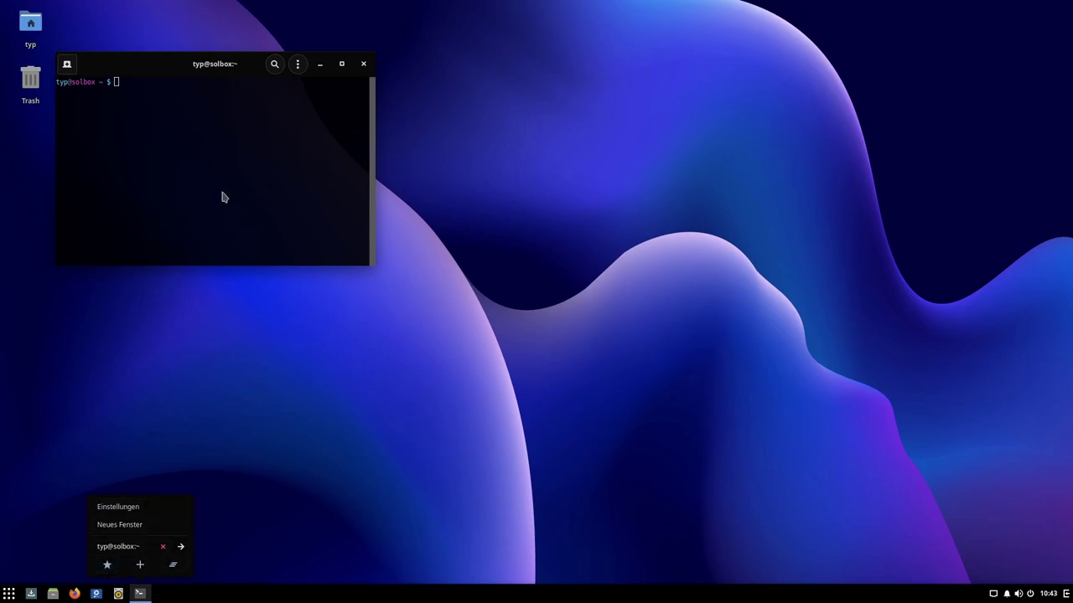
pyautogui.click(364, 64)
pyautogui.click(364, 64)
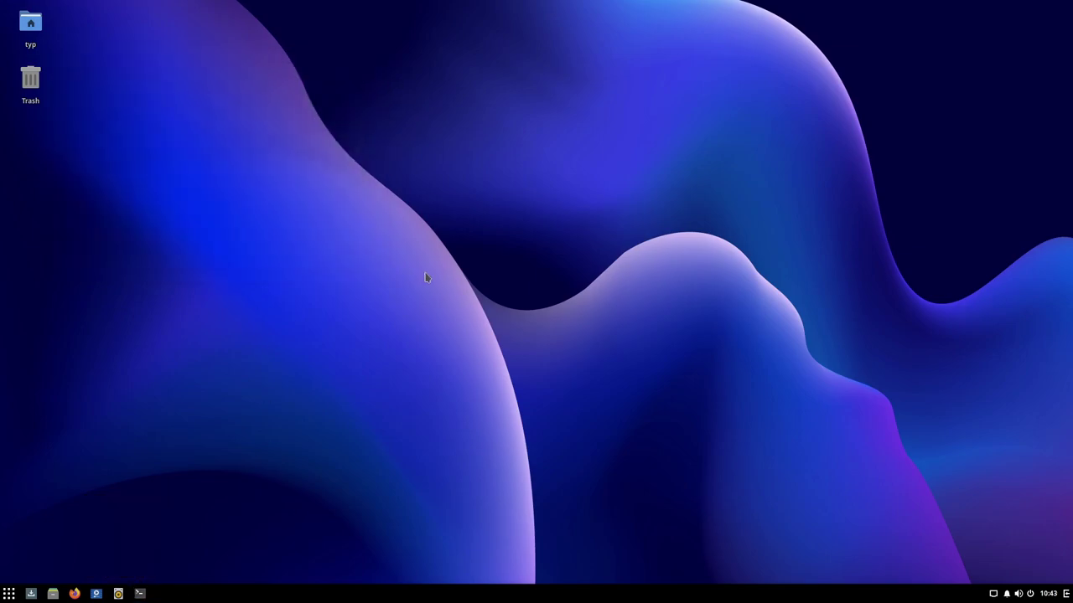
pyautogui.click(9, 594)
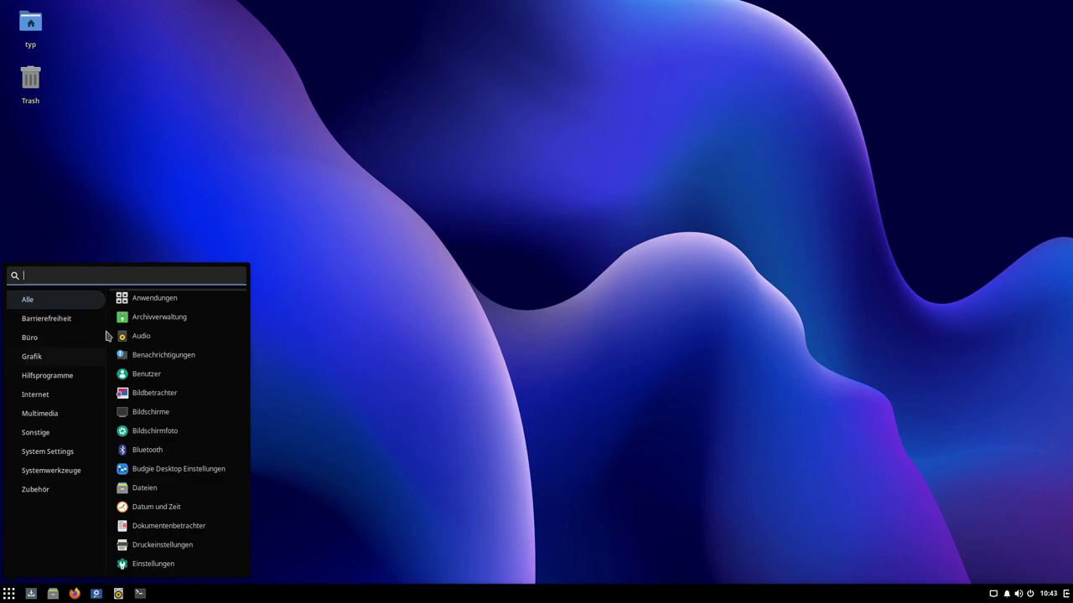
pyautogui.click(48, 394)
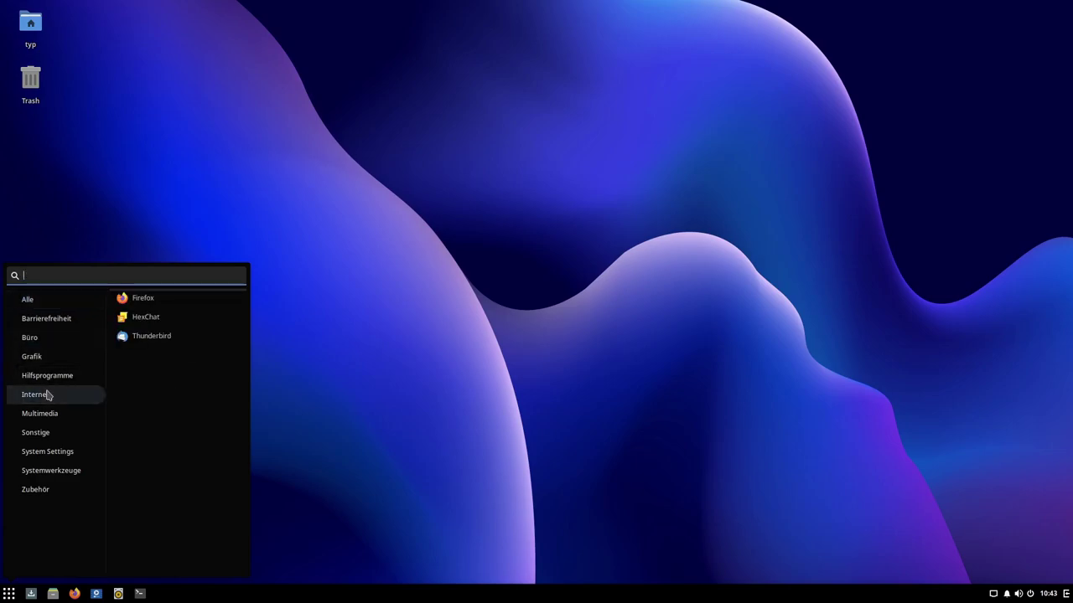
pyautogui.click(155, 302)
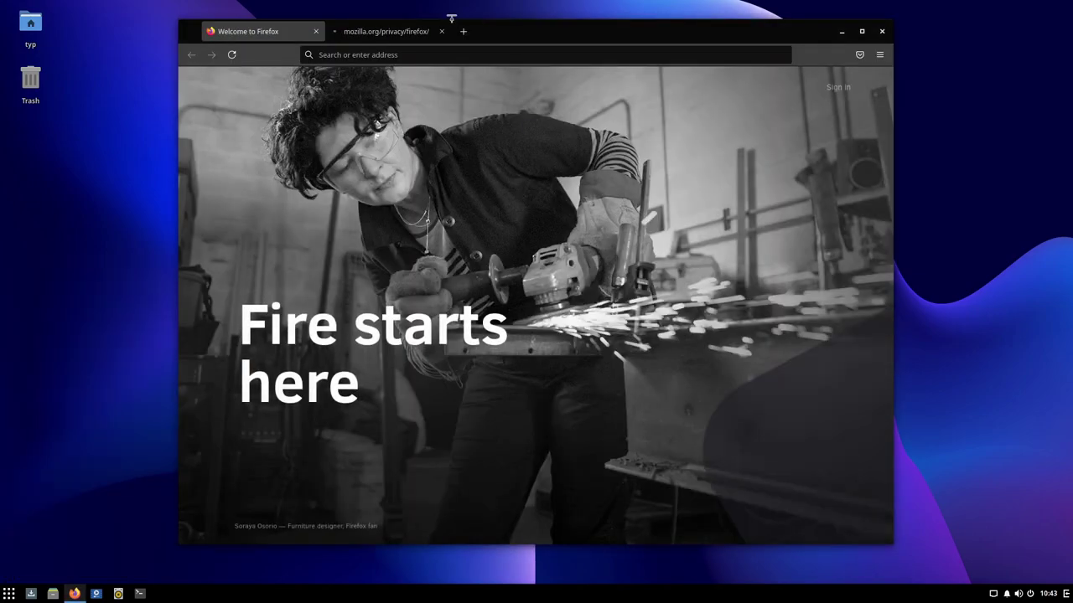
pyautogui.click(441, 32)
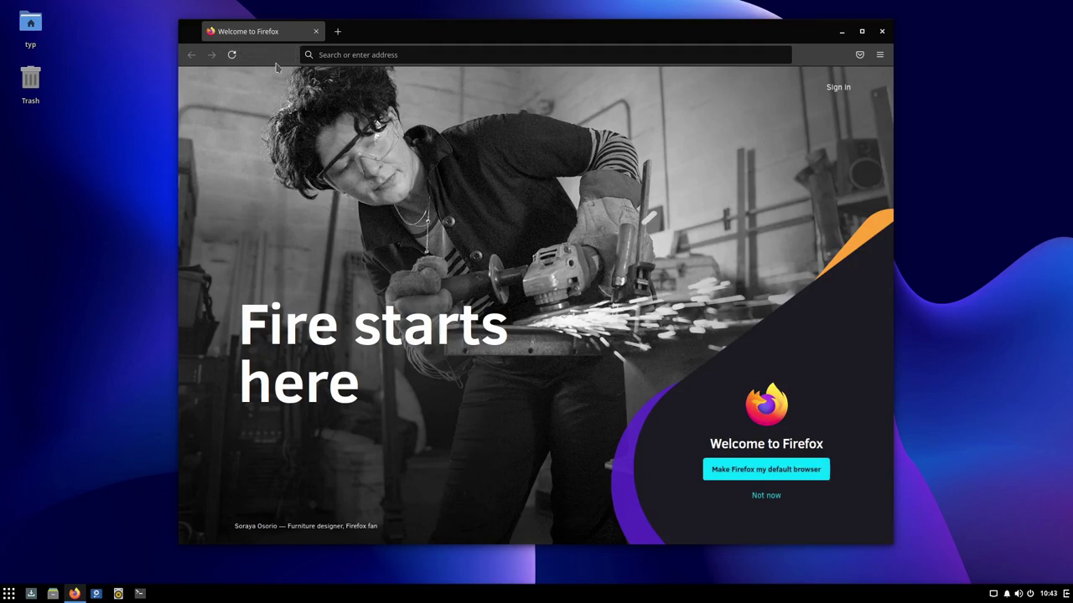
pyautogui.click(879, 55)
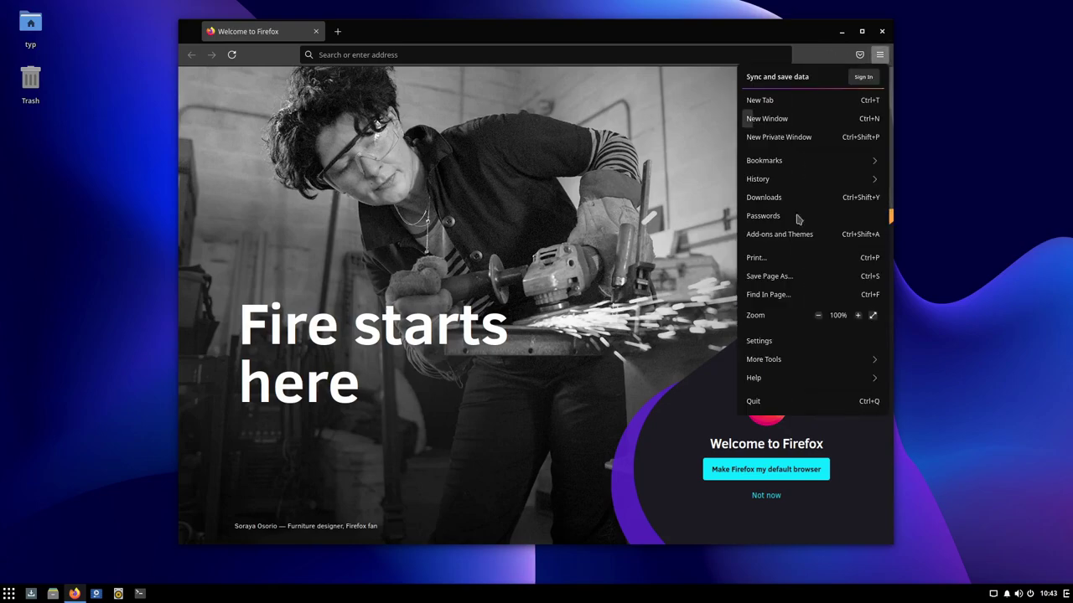
pyautogui.click(807, 378)
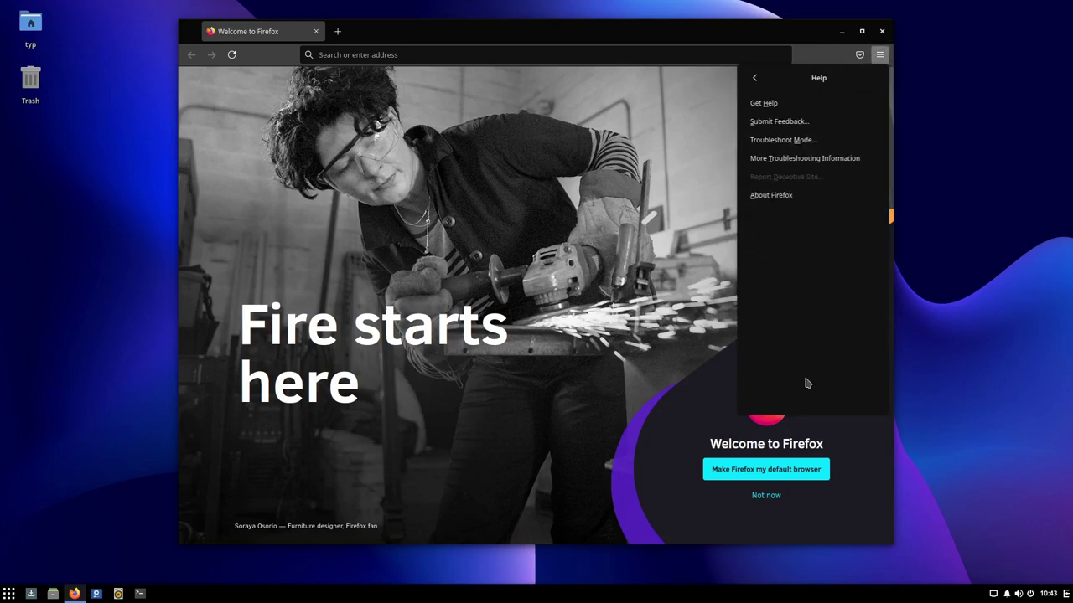
pyautogui.click(792, 199)
pyautogui.moveTo(517, 257); pyautogui.dragTo(546, 257)
pyautogui.click(528, 264)
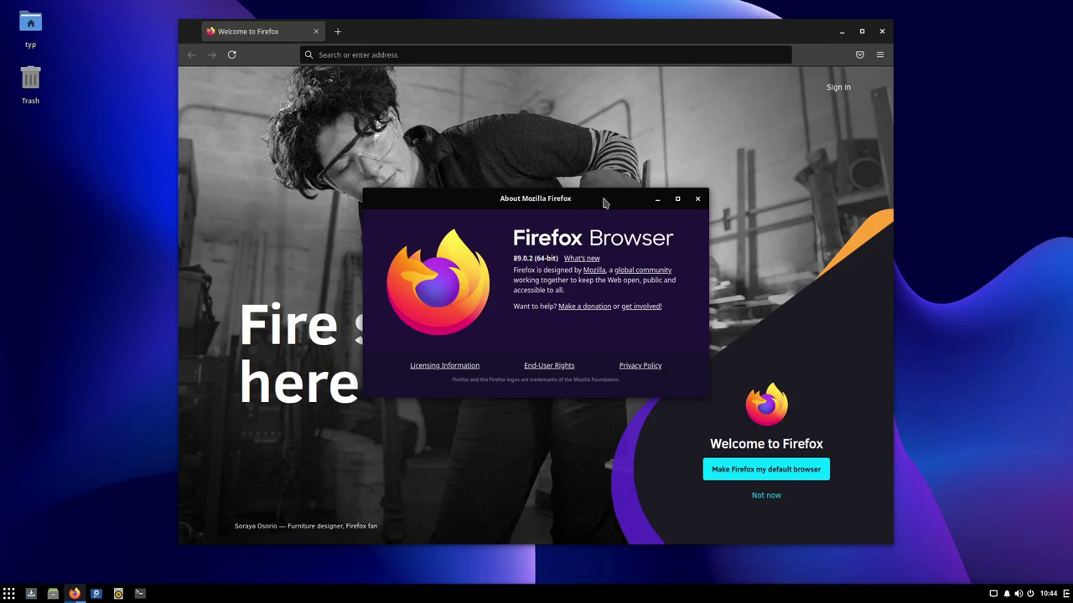
pyautogui.click(697, 200)
pyautogui.click(881, 31)
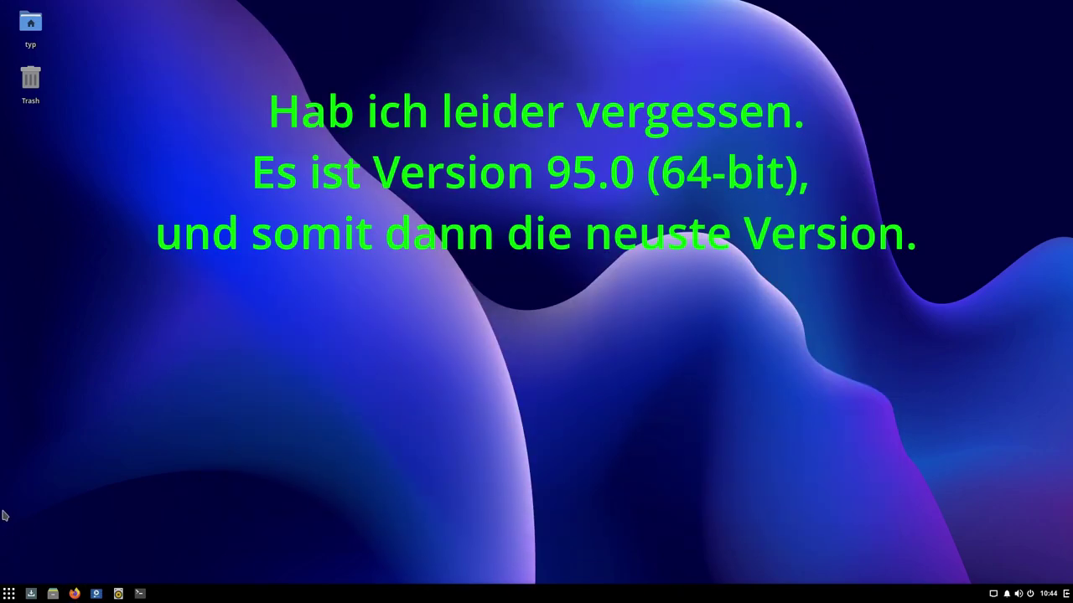
pyautogui.click(9, 593)
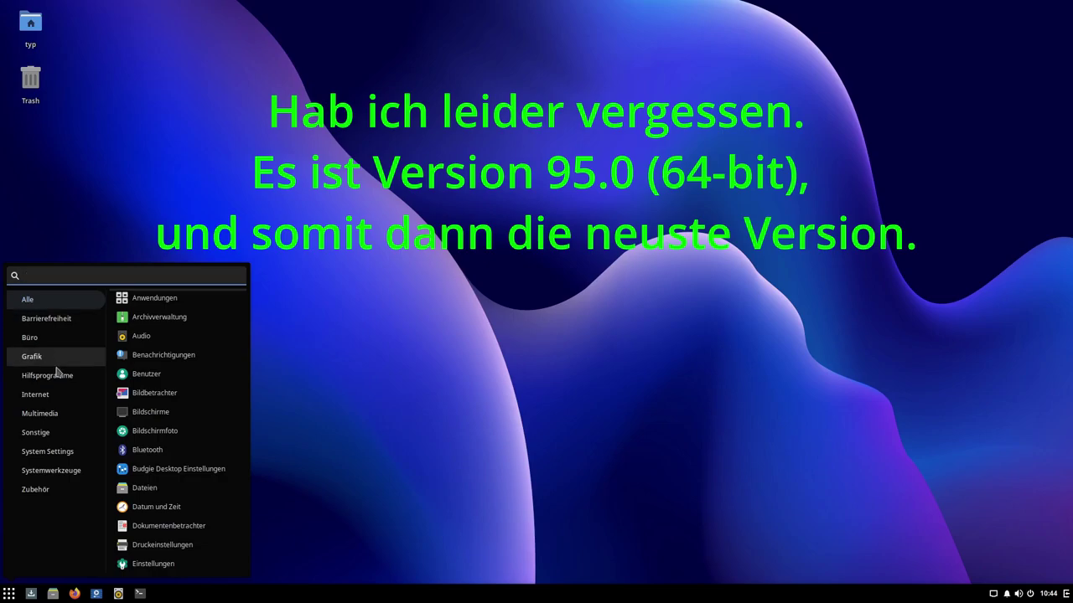
pyautogui.click(47, 399)
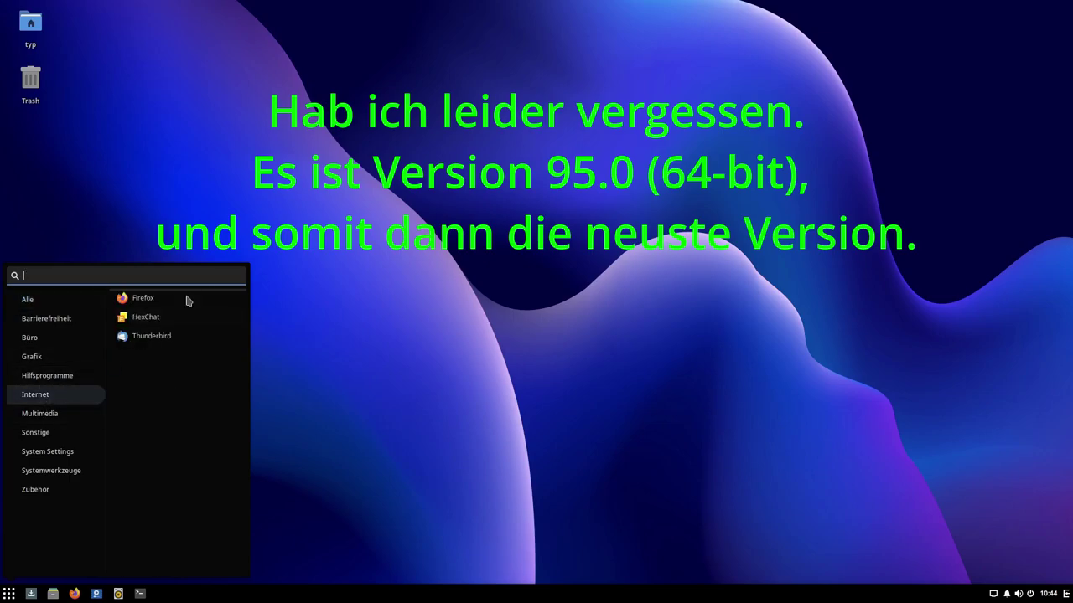
pyautogui.click(52, 412)
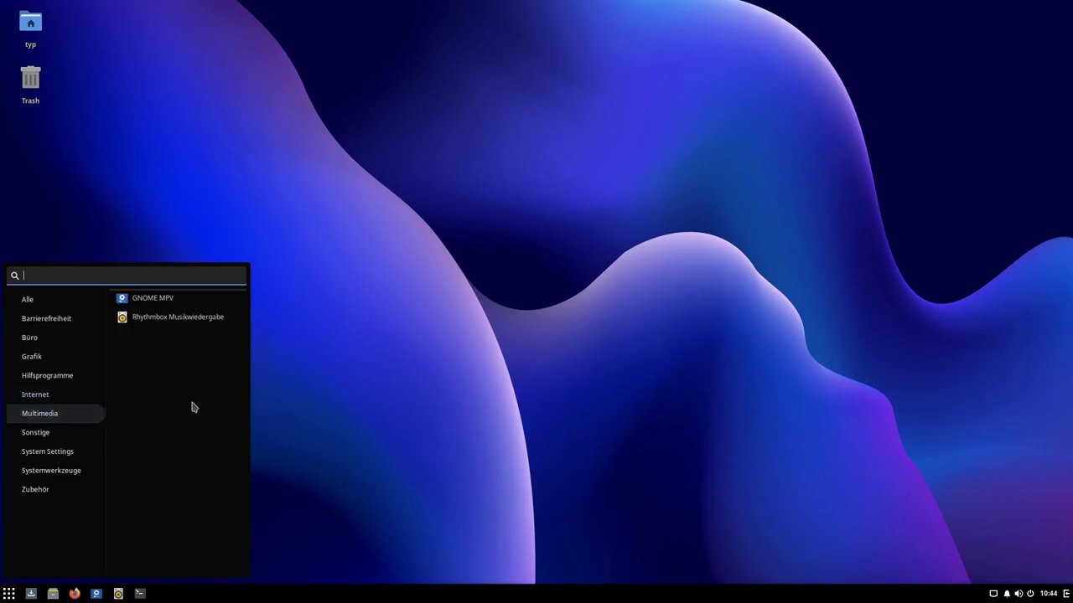
pyautogui.click(149, 298)
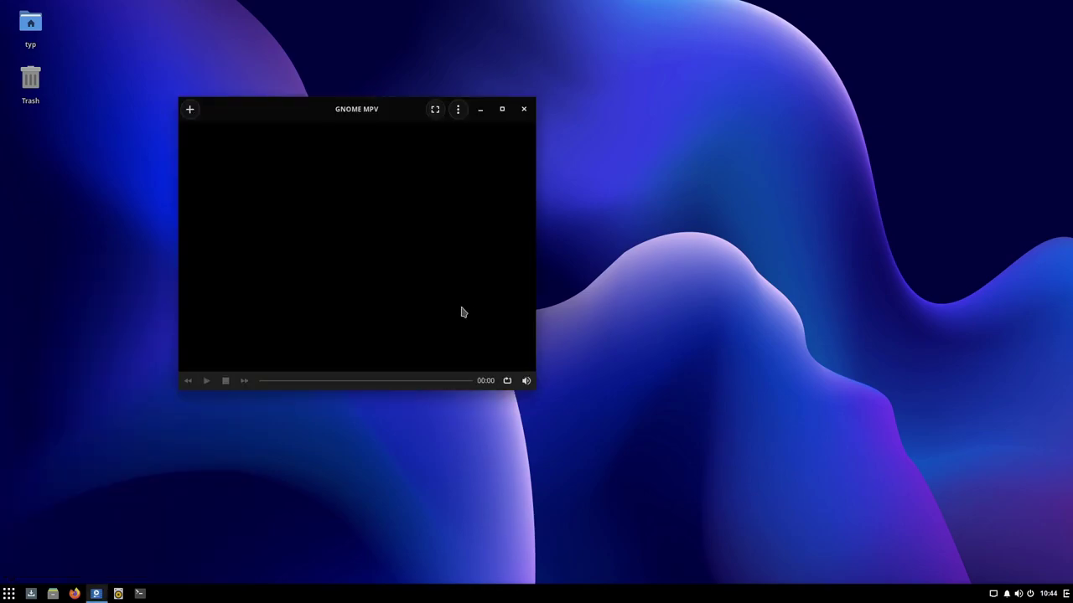
pyautogui.moveTo(300, 111); pyautogui.dragTo(429, 130)
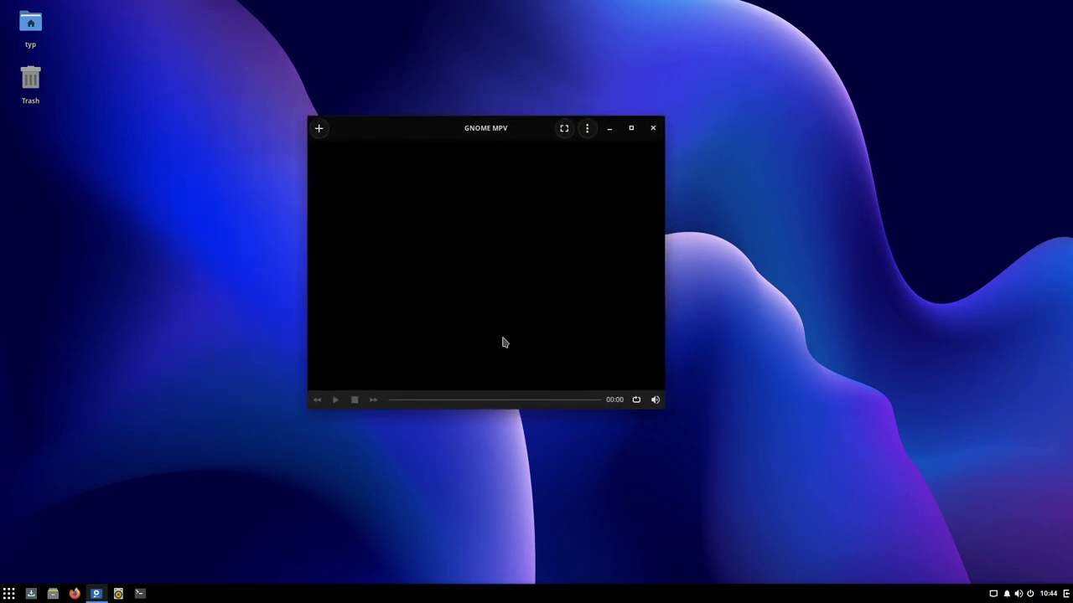
pyautogui.click(586, 128)
pyautogui.click(566, 294)
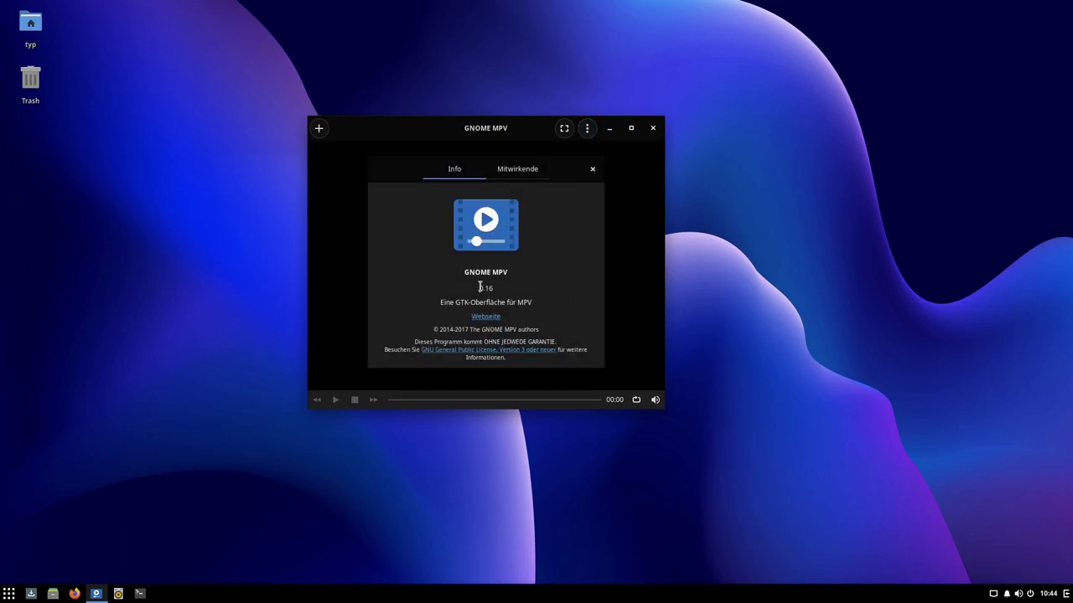
pyautogui.moveTo(479, 288); pyautogui.dragTo(503, 290)
pyautogui.moveTo(455, 303); pyautogui.dragTo(500, 299)
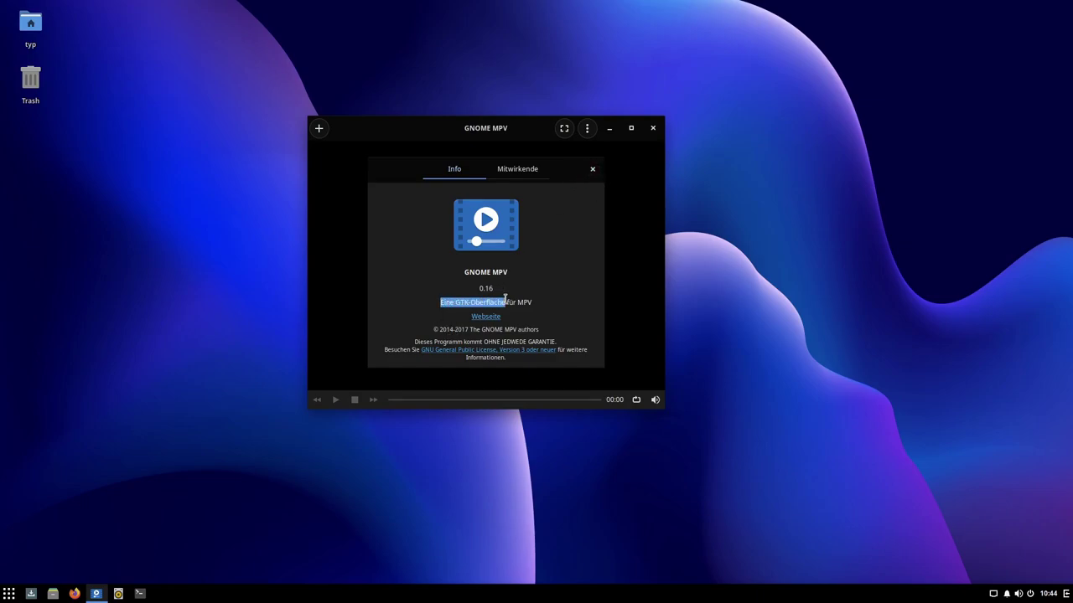
pyautogui.click(592, 168)
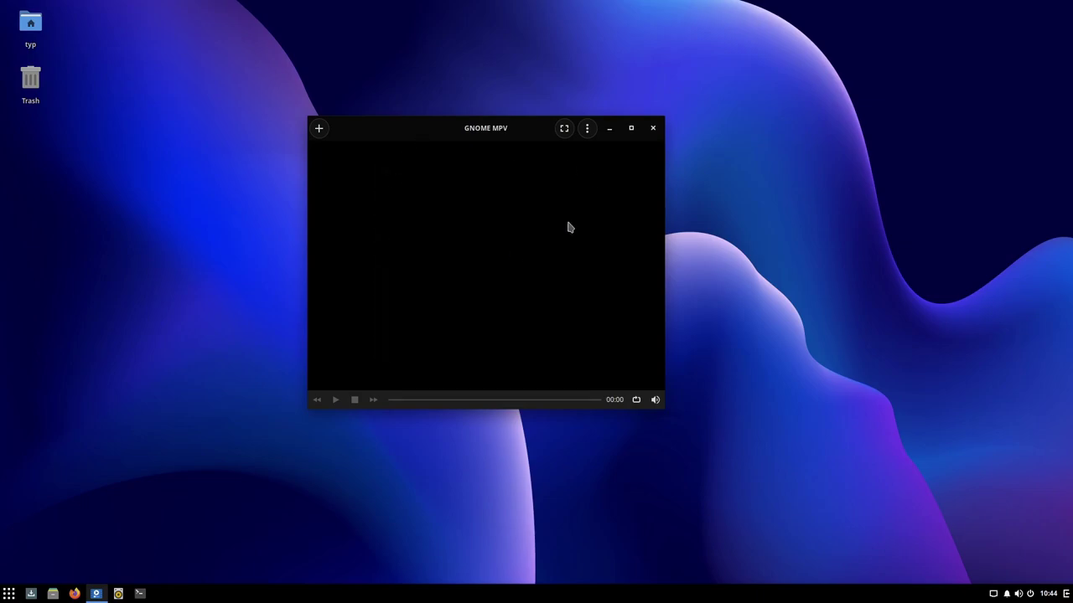
pyautogui.moveTo(401, 127); pyautogui.dragTo(349, 131)
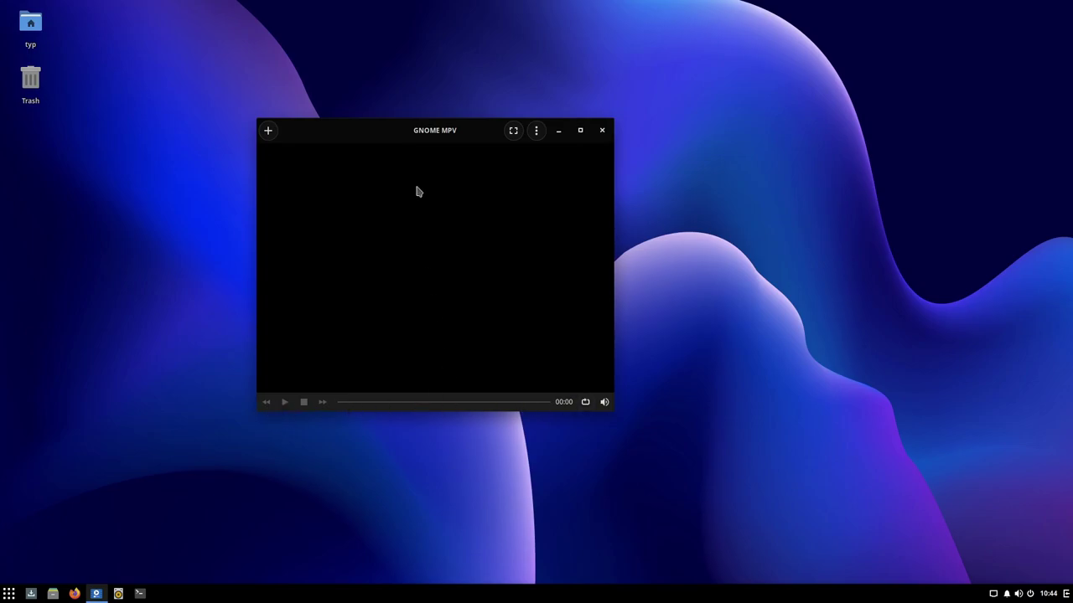
pyautogui.click(602, 130)
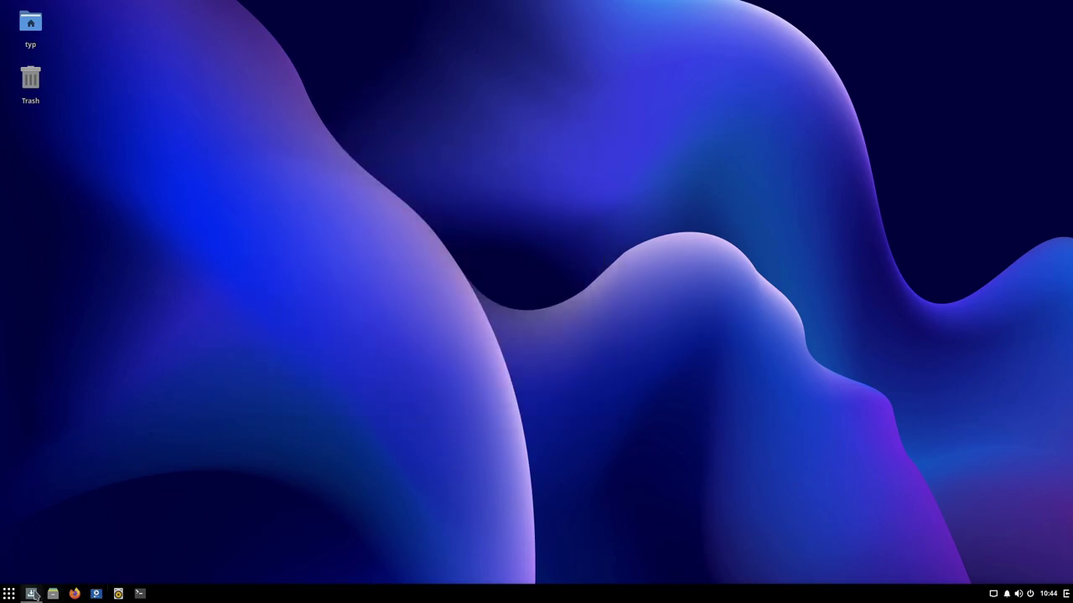
# Step: Browse the Sonstige, Systemeinstellungen and Systemwerkzeuge menu categories, ending on Zubehör
pyautogui.click(8, 593)
pyautogui.click(65, 416)
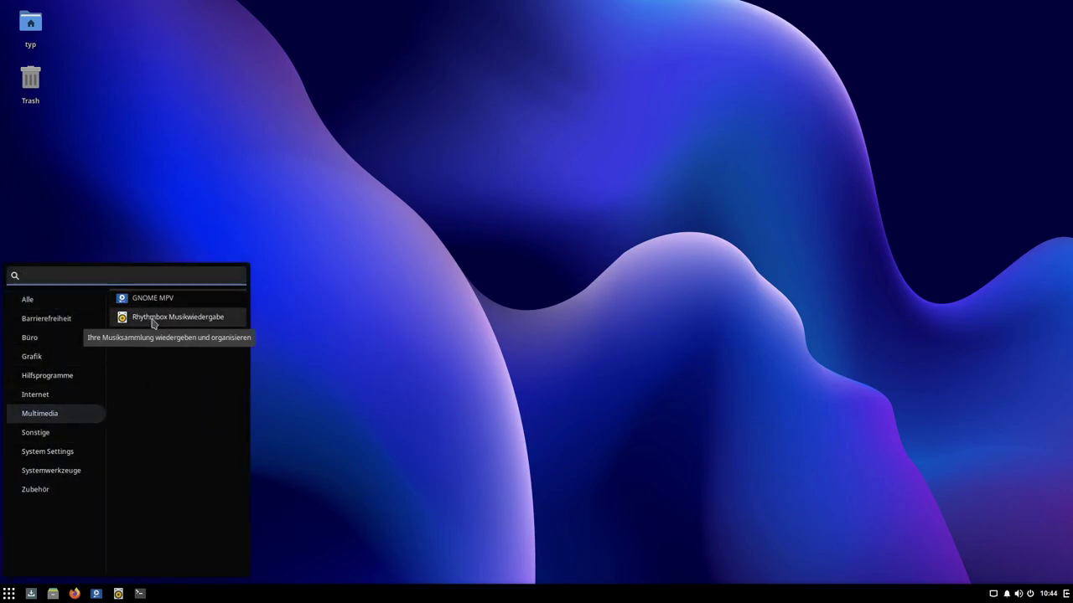
pyautogui.click(39, 434)
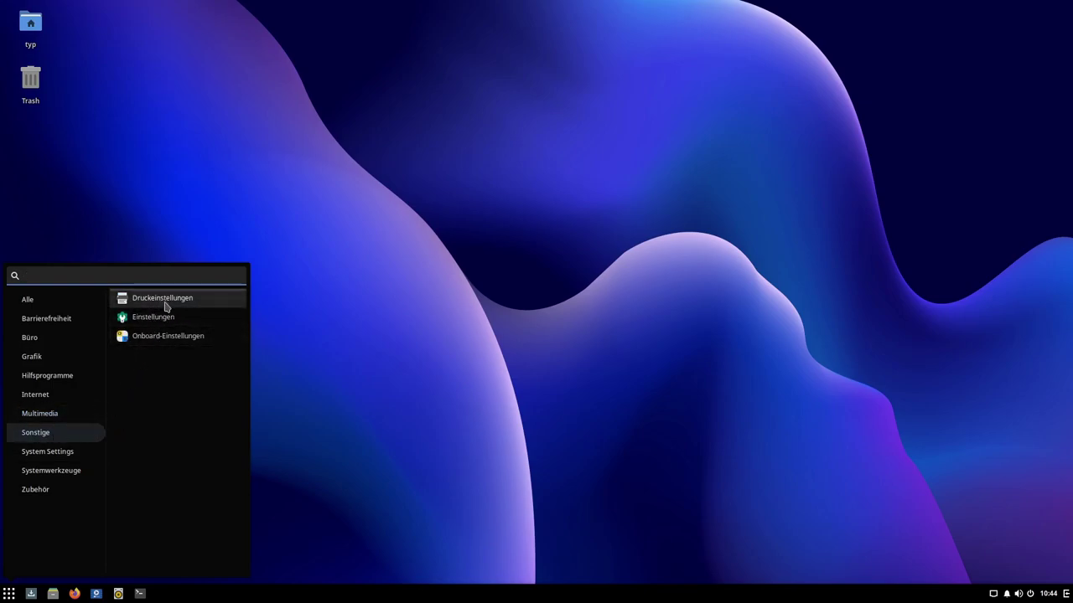
pyautogui.click(50, 451)
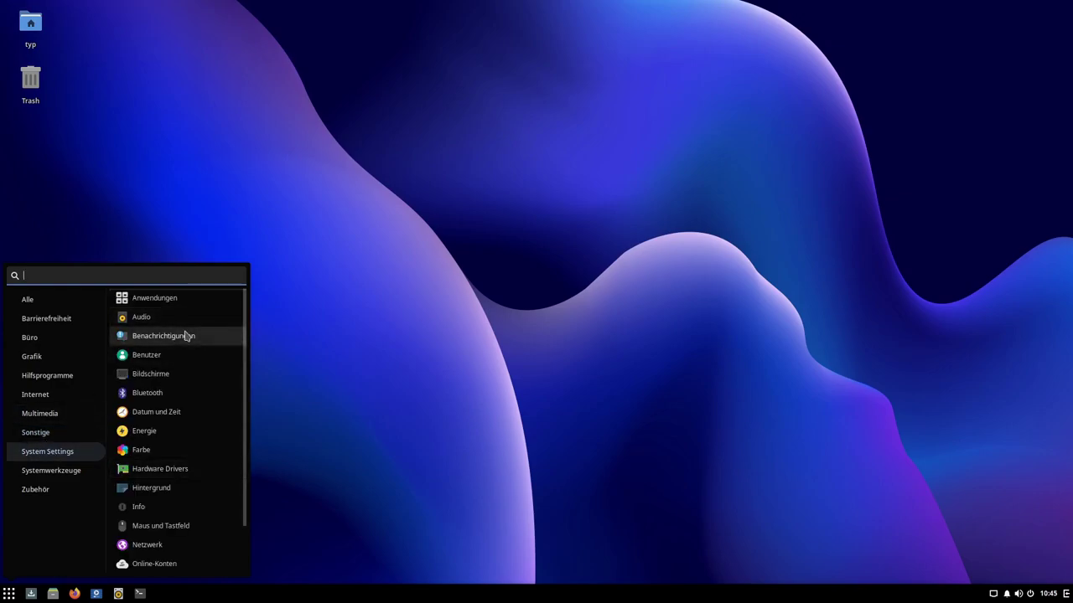
pyautogui.scroll(-1, 181, 359)
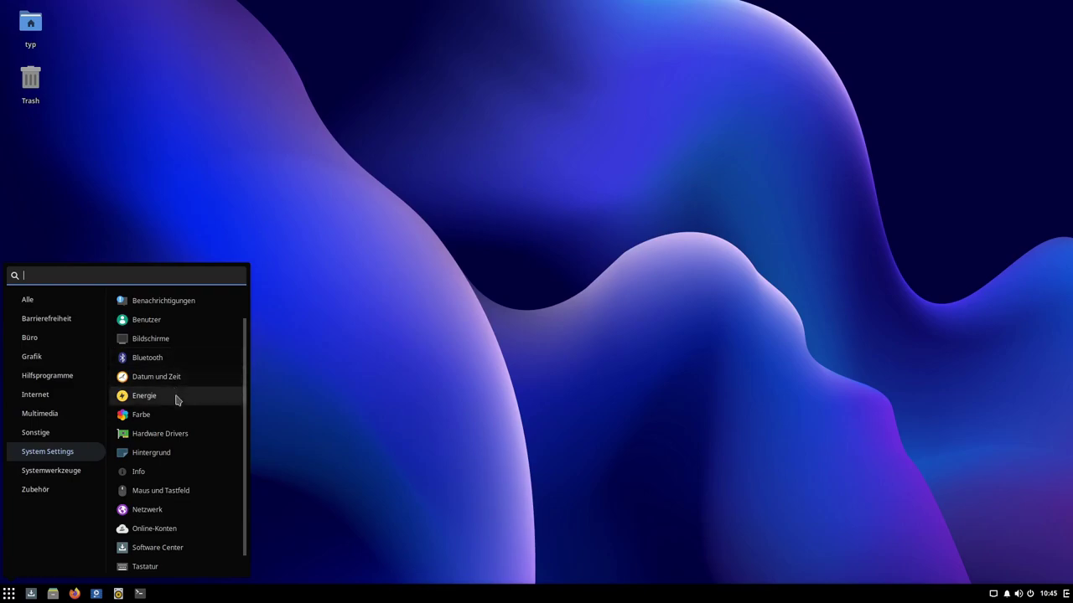
pyautogui.scroll(-1, 187, 432)
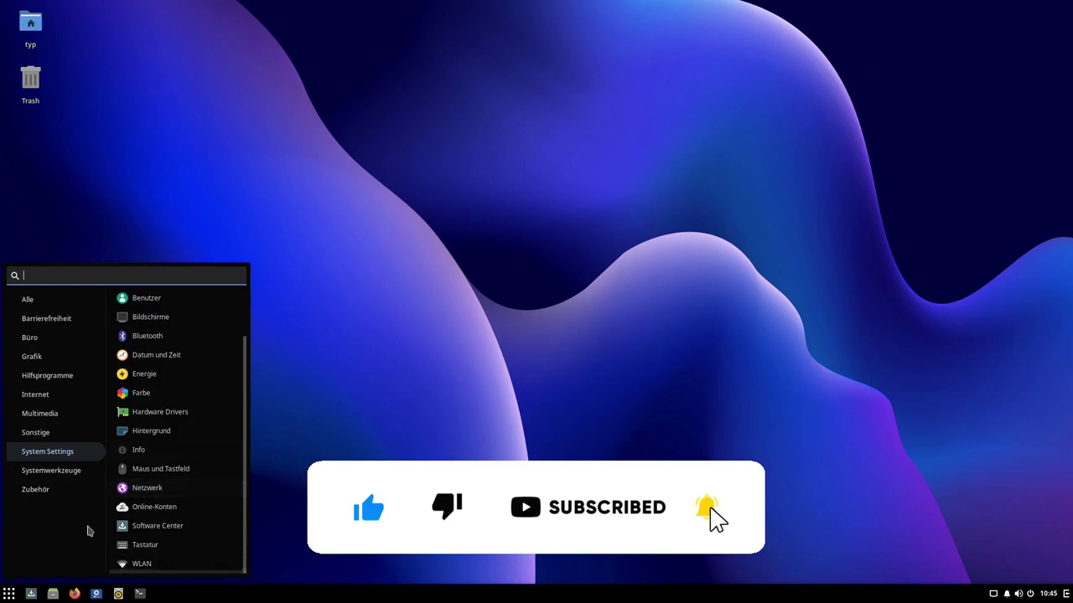
pyautogui.click(69, 469)
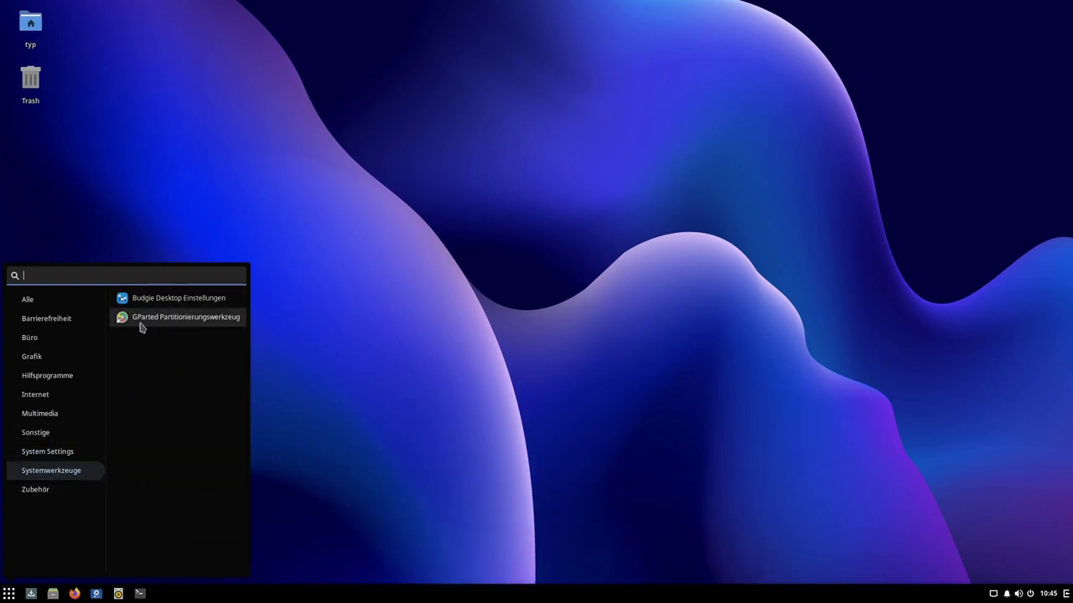
pyautogui.click(37, 491)
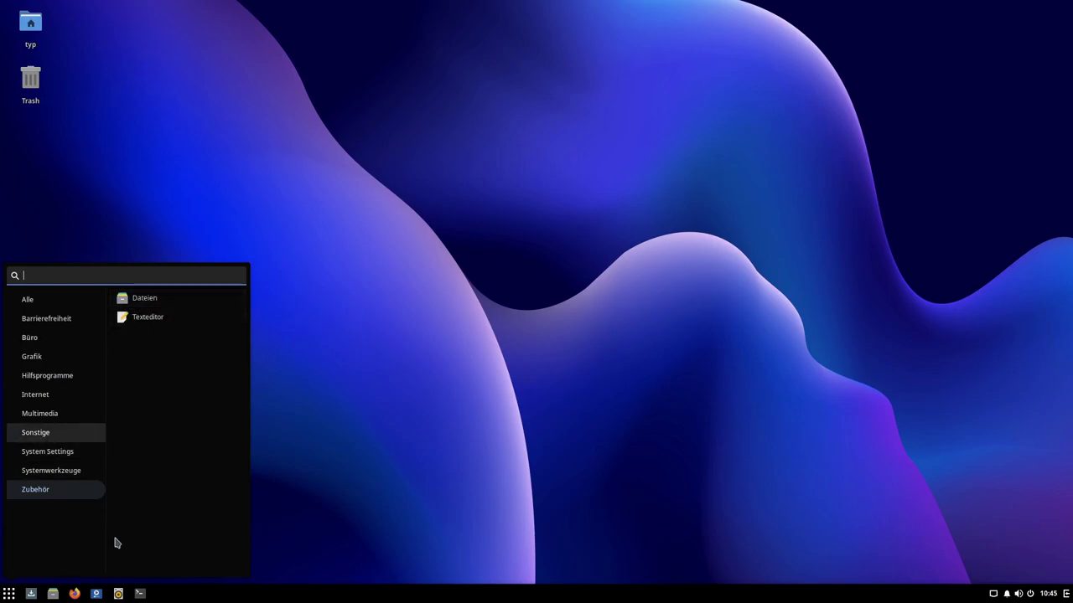
# Step: Open Budgie Desktop Settings, keep Plata-Noir widgets, and open Files at the home folder
pyautogui.rightClick(465, 268)
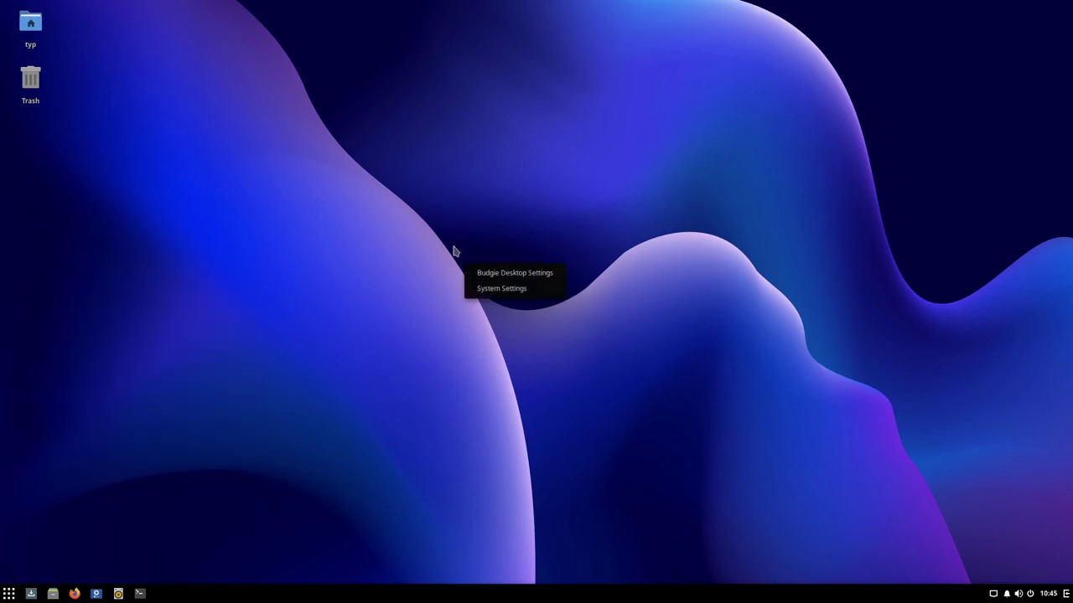
pyautogui.rightClick(463, 216)
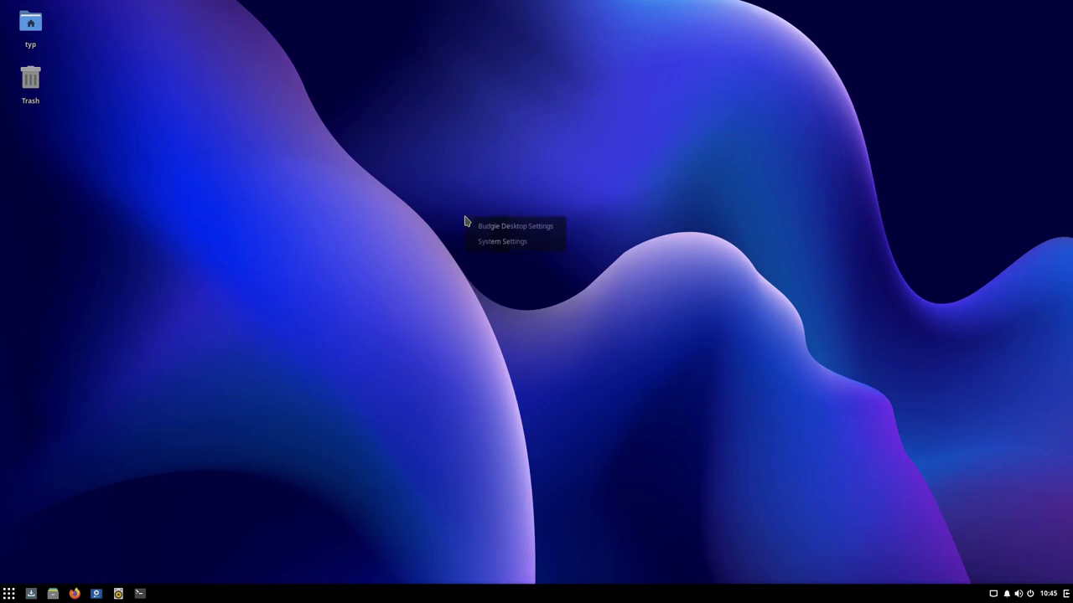
pyautogui.click(505, 231)
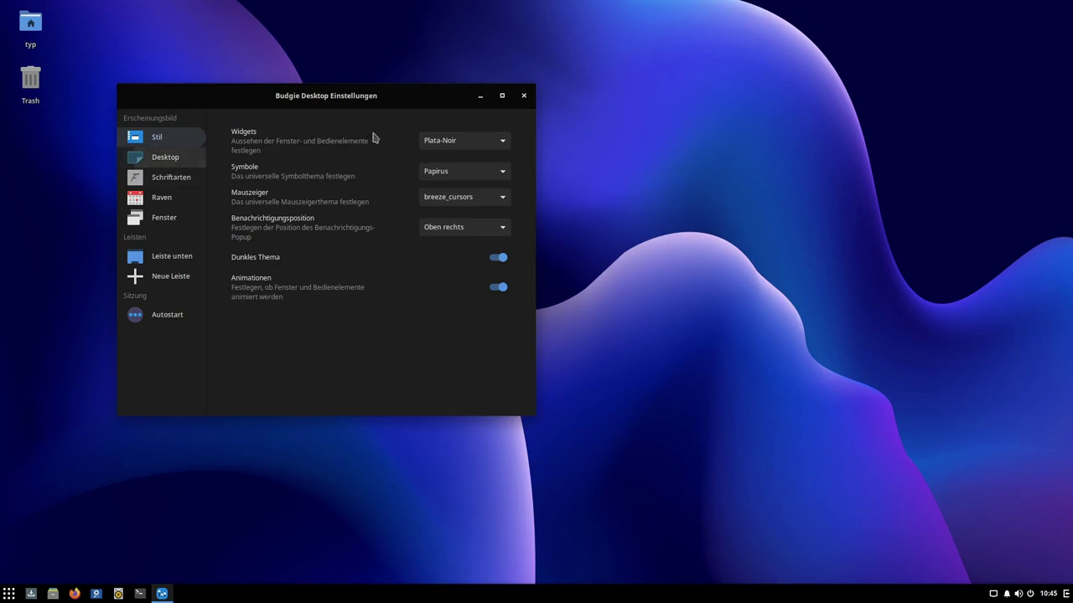
pyautogui.click(468, 141)
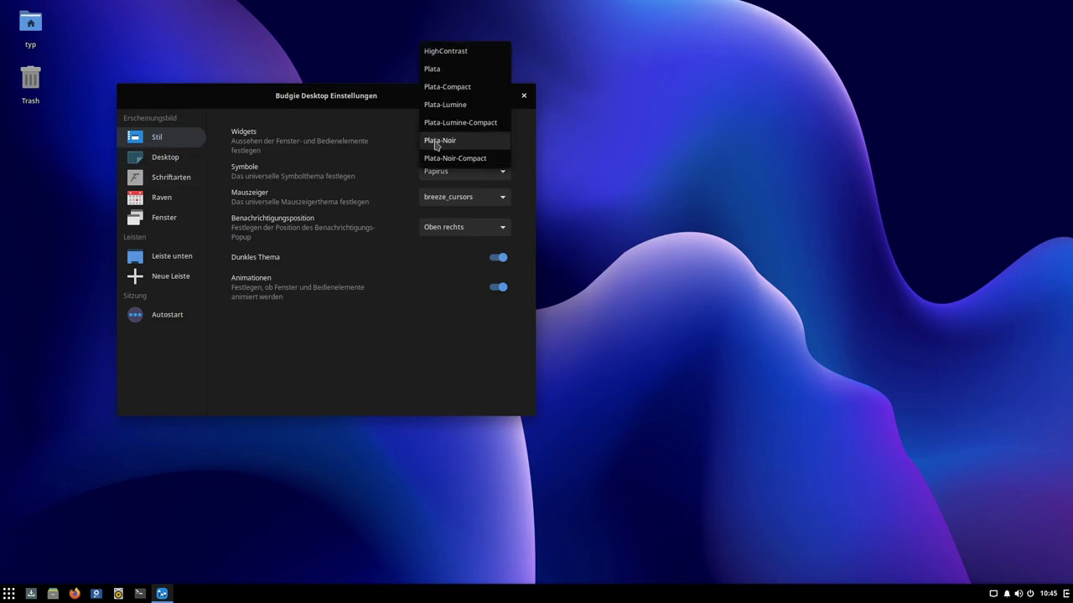
pyautogui.click(319, 110)
pyautogui.doubleClick(30, 24)
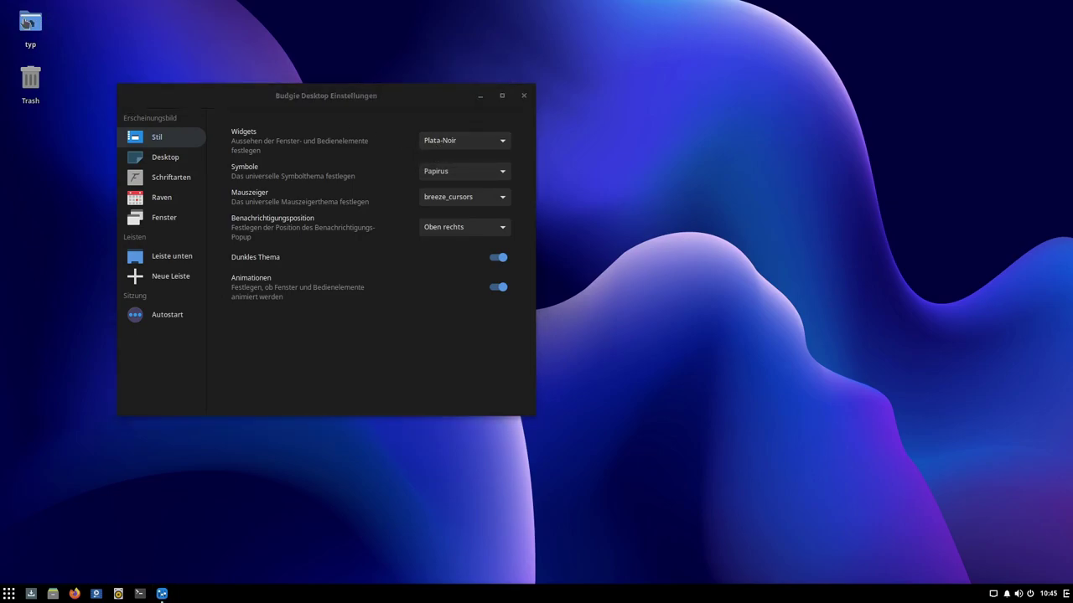
pyautogui.moveTo(399, 95); pyautogui.dragTo(353, 96)
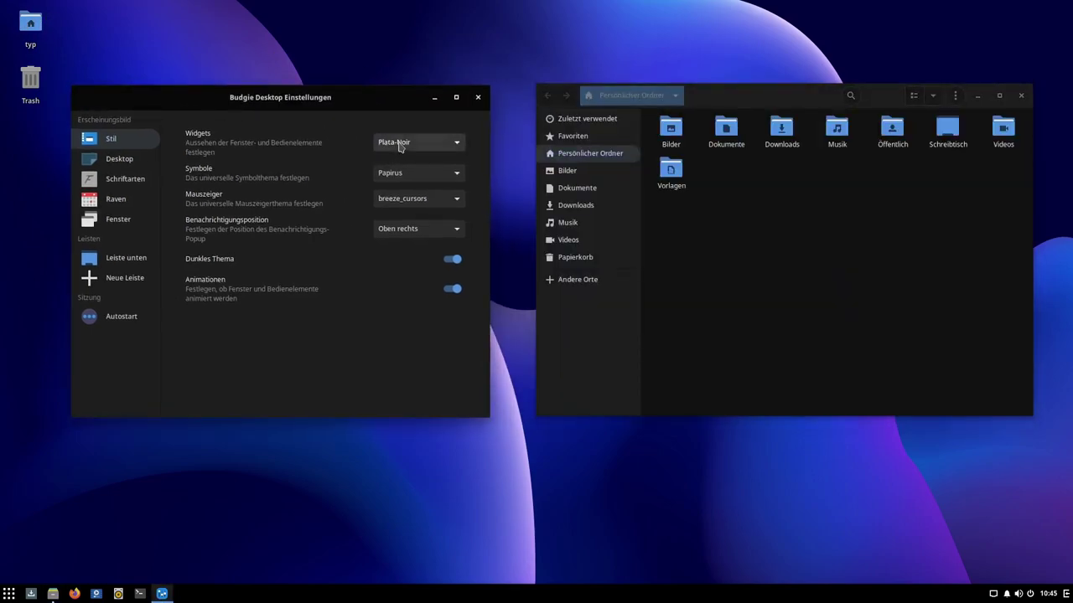
# Step: Try the Plata and Plata-Lumine widget themes, then return to Plata-Noir
pyautogui.click(403, 144)
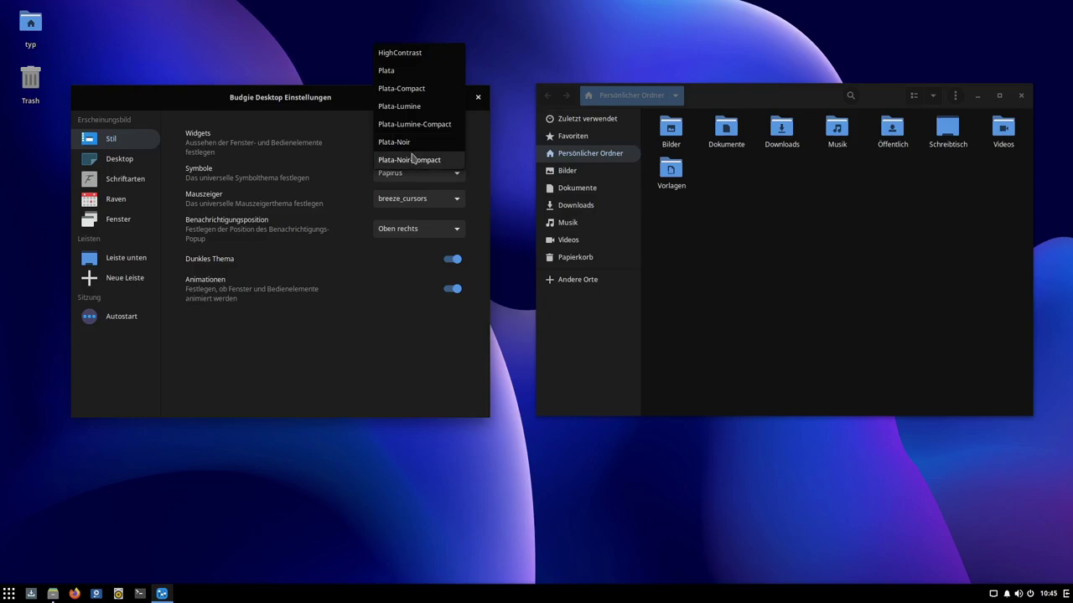
pyautogui.click(400, 74)
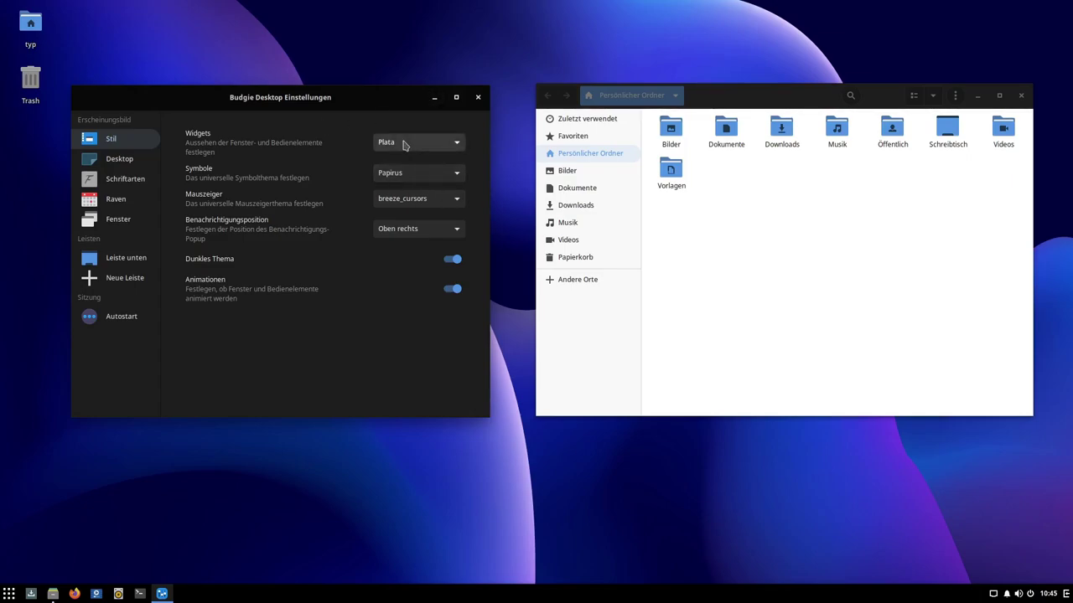
pyautogui.click(742, 94)
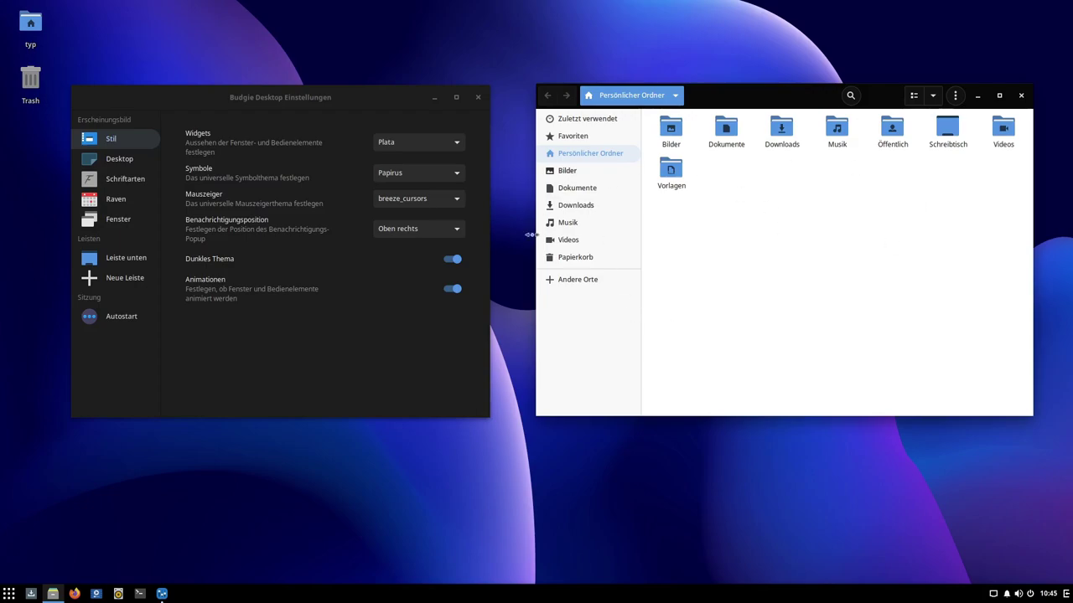
pyautogui.click(394, 142)
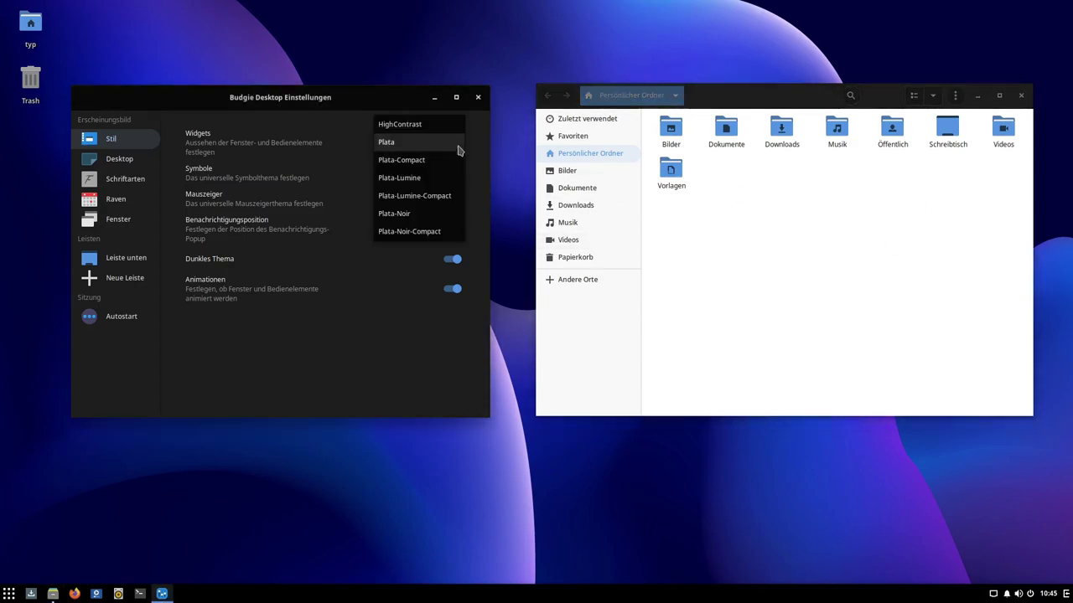
pyautogui.click(406, 179)
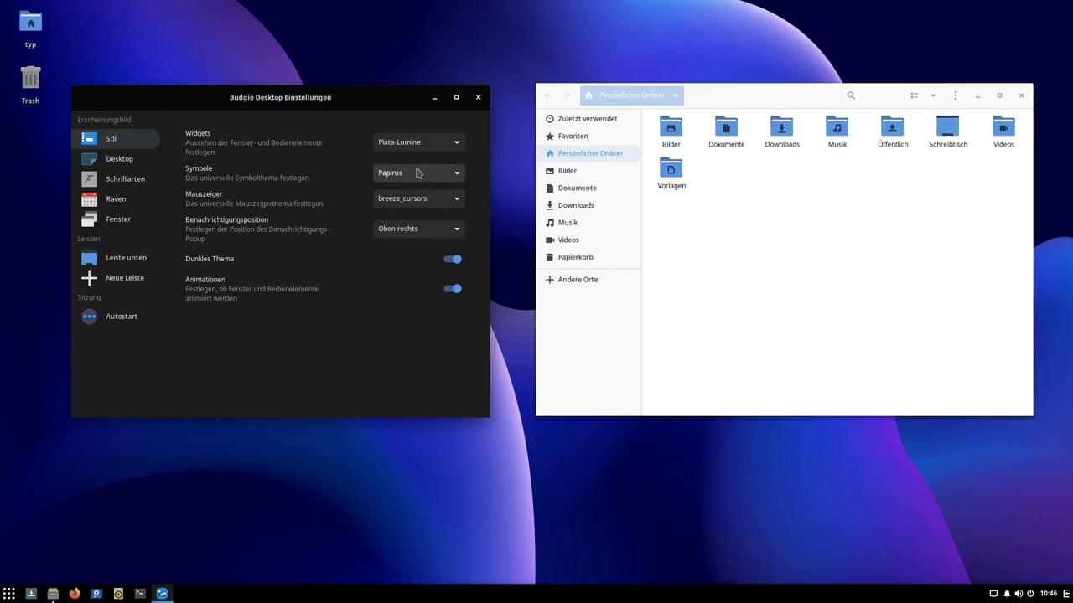
pyautogui.click(418, 142)
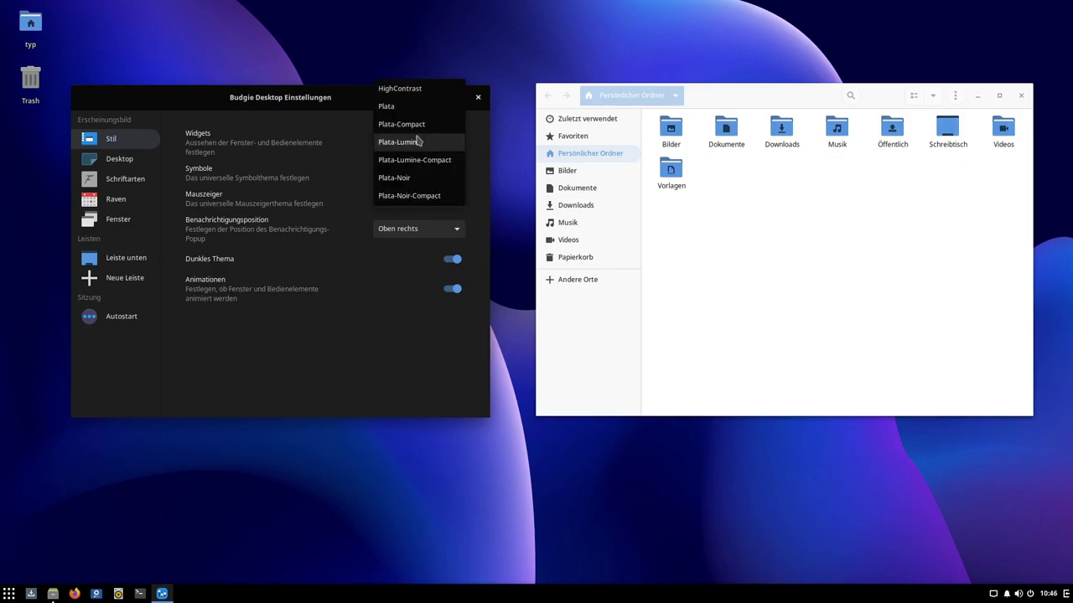
pyautogui.click(412, 178)
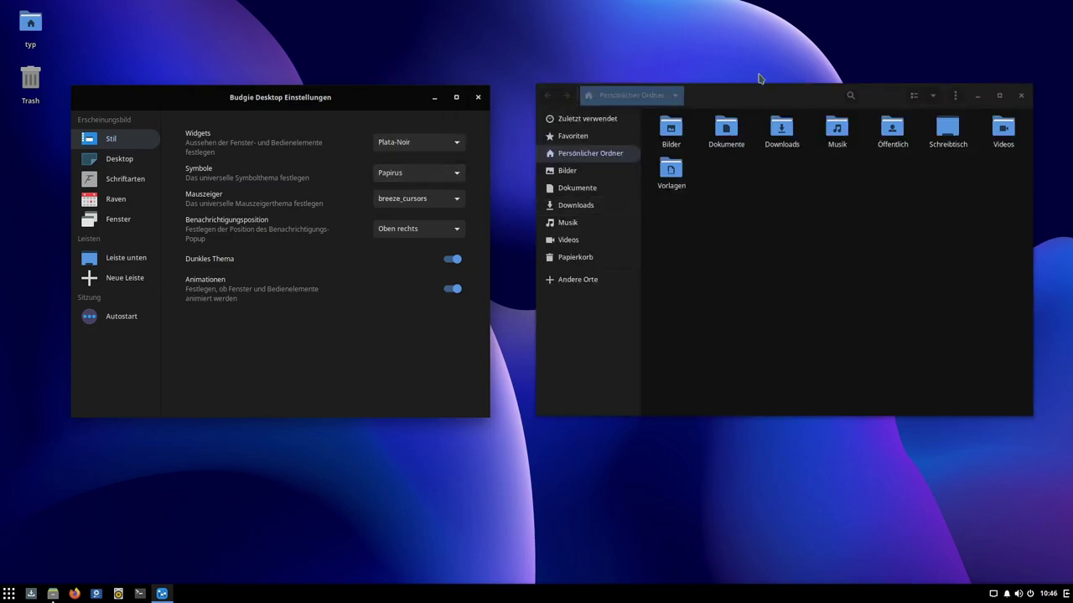
# Step: Try Plata-Lumine-Compact and Plata-Noir-Compact, restore Plata-Noir, and close Files
pyautogui.moveTo(767, 98); pyautogui.dragTo(748, 95)
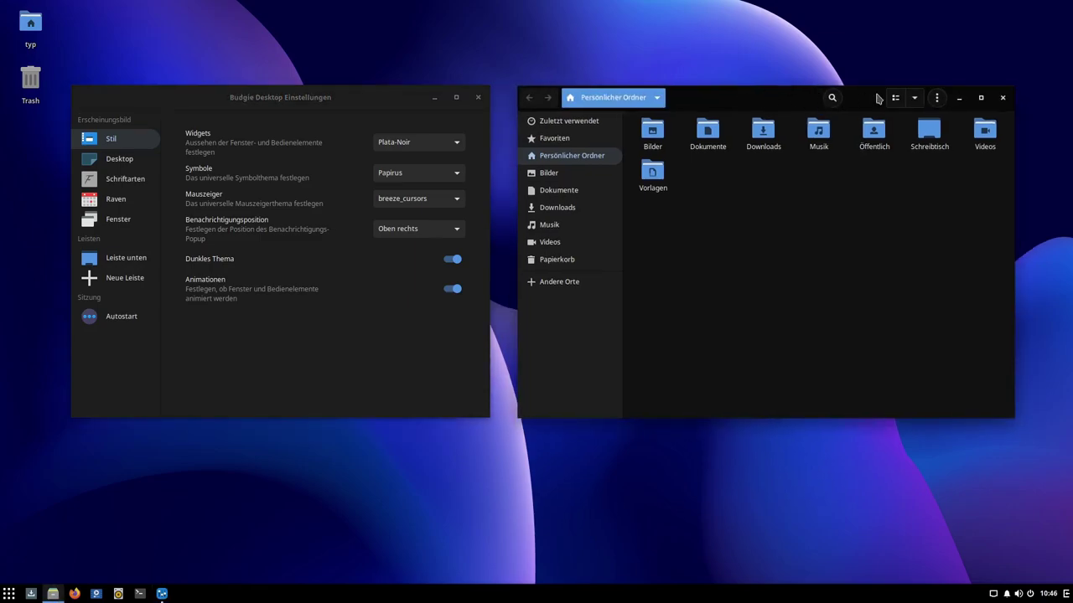
pyautogui.click(419, 142)
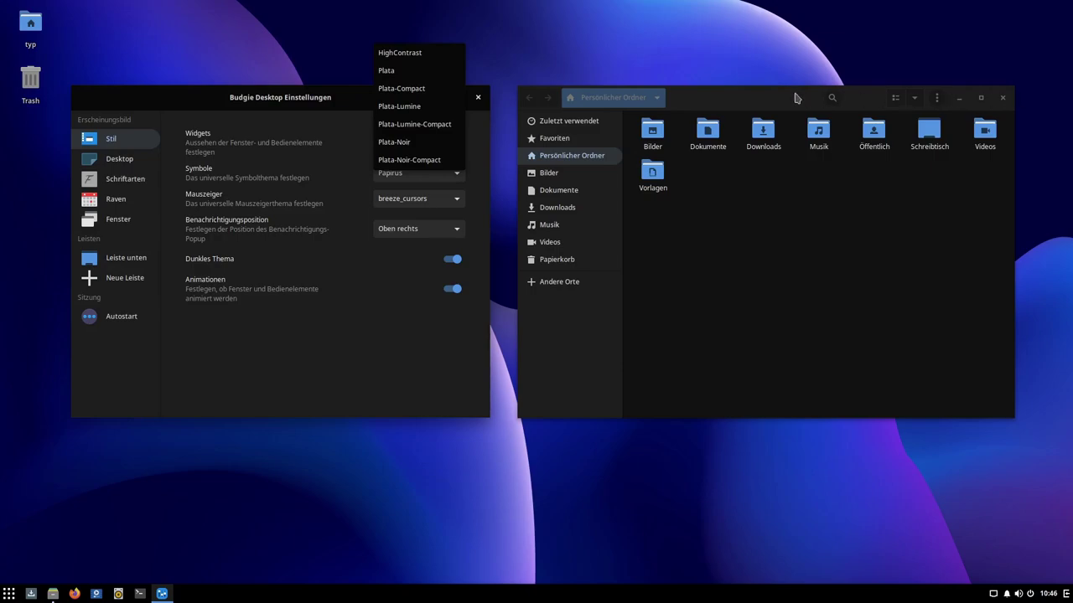
pyautogui.click(412, 126)
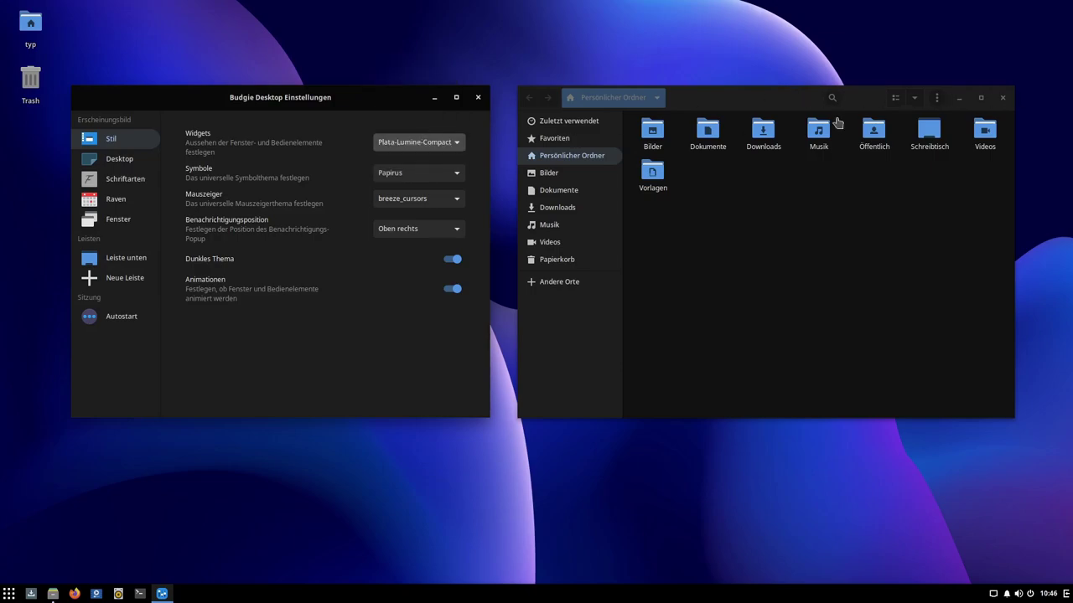
pyautogui.click(424, 137)
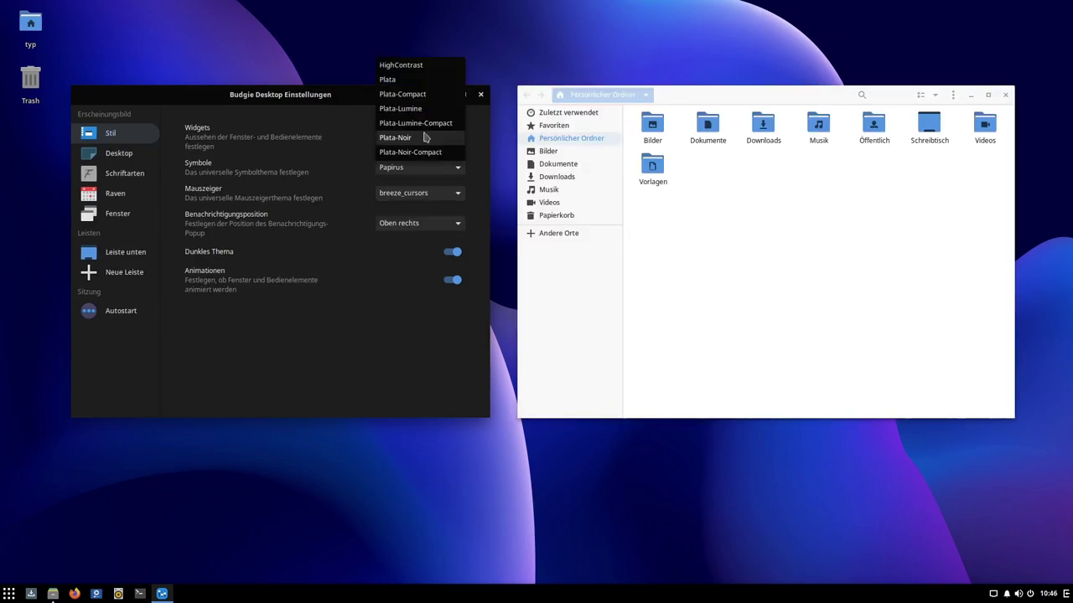
pyautogui.click(424, 152)
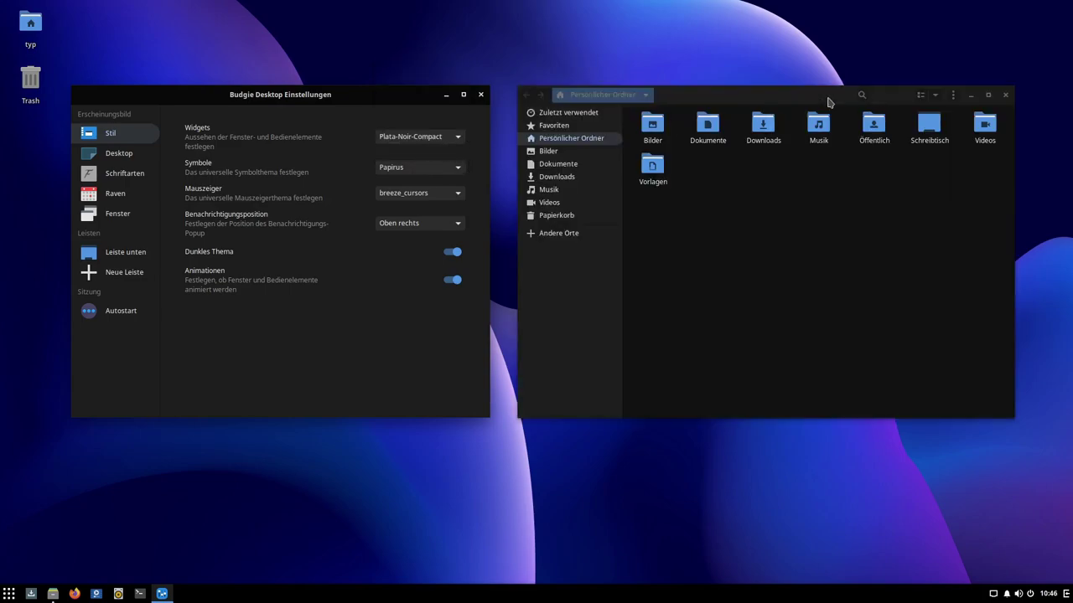
pyautogui.click(446, 139)
pyautogui.click(432, 122)
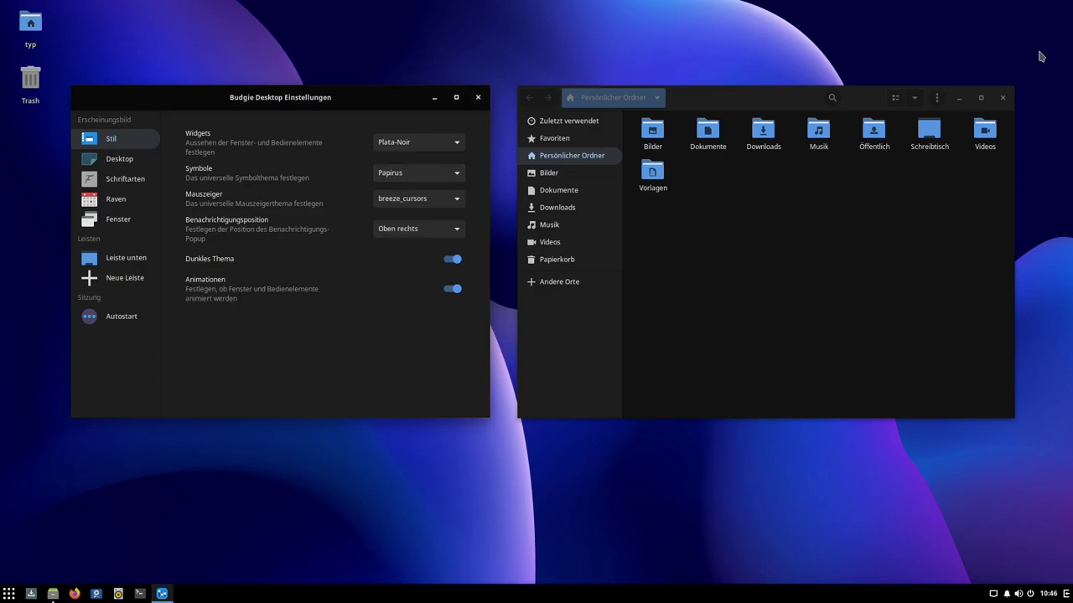
pyautogui.click(1001, 98)
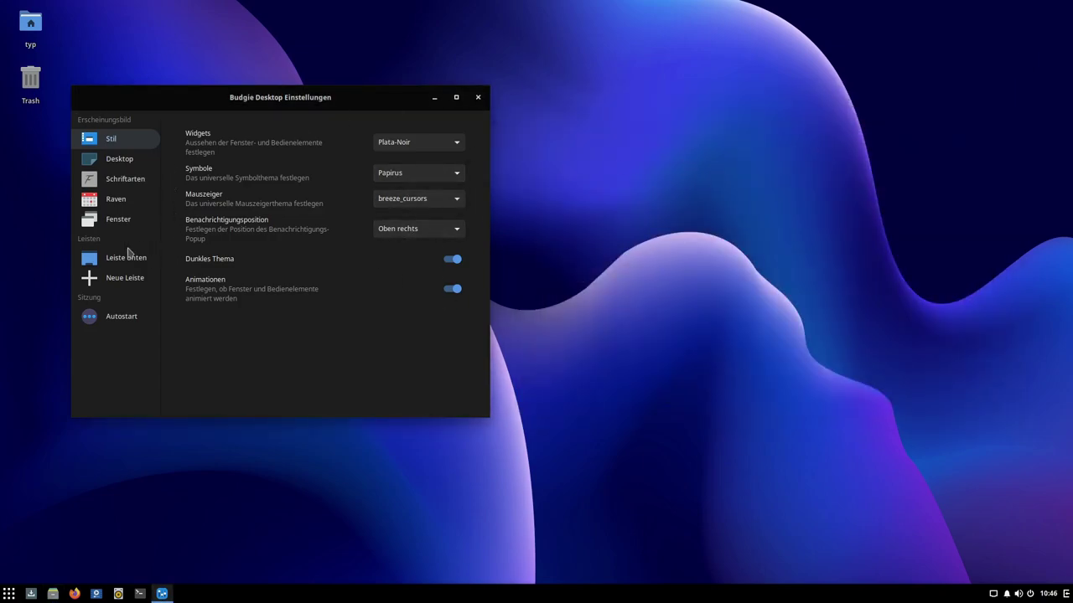
# Step: Close Budgie Desktop Settings and open System Settings from the desktop context menu
pyautogui.click(478, 98)
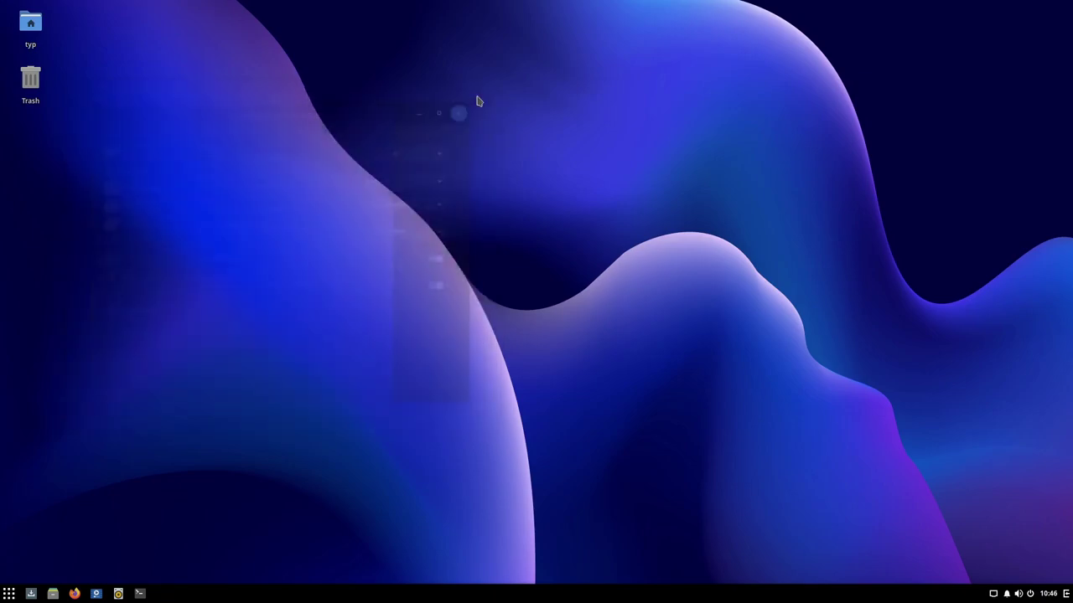
pyautogui.rightClick(517, 278)
pyautogui.click(521, 295)
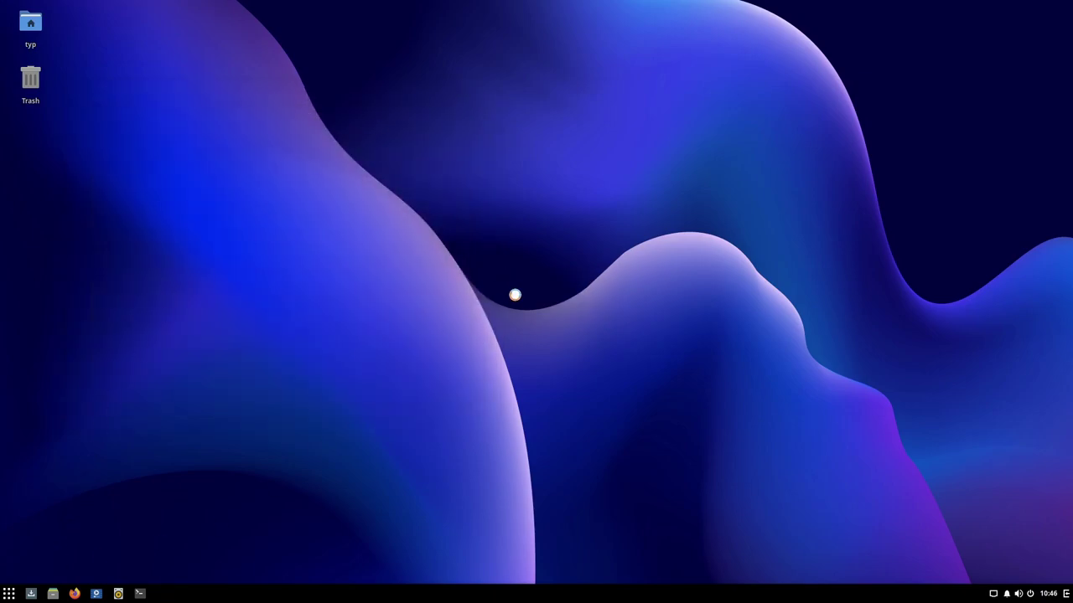
pyautogui.moveTo(474, 110); pyautogui.dragTo(524, 45)
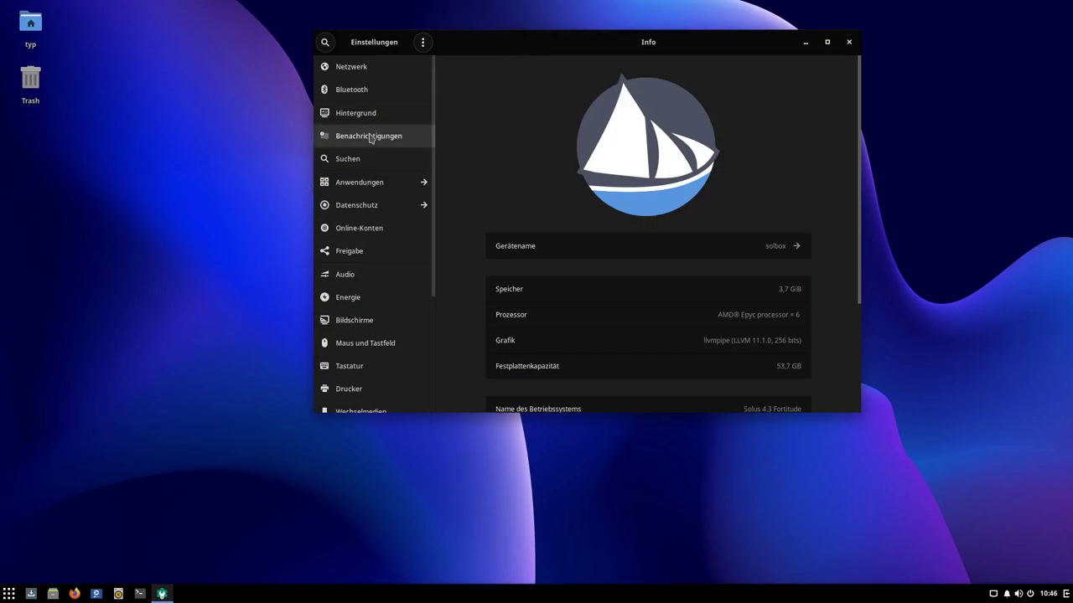
# Step: Show the Hintergrund wallpaper page in Einstellungen, passing through Netzwerk
pyautogui.click(373, 74)
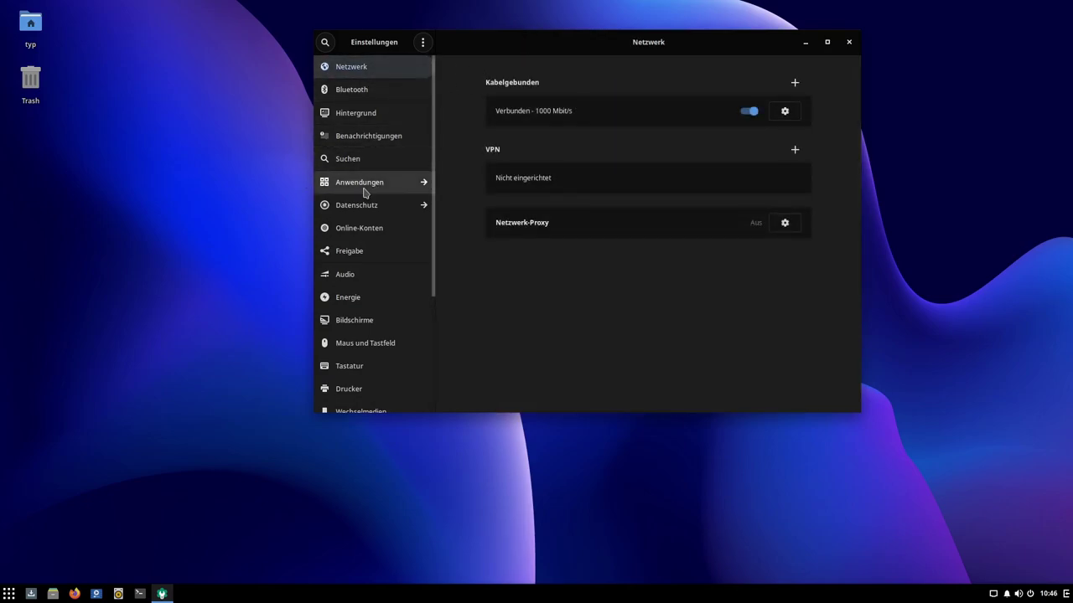
pyautogui.click(360, 115)
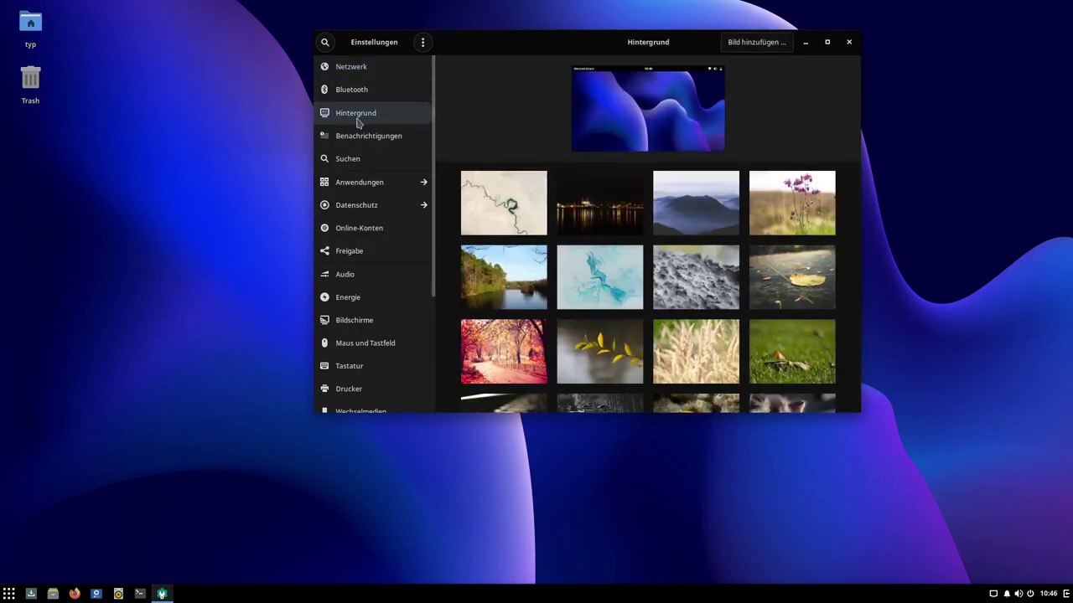
pyautogui.click(8, 594)
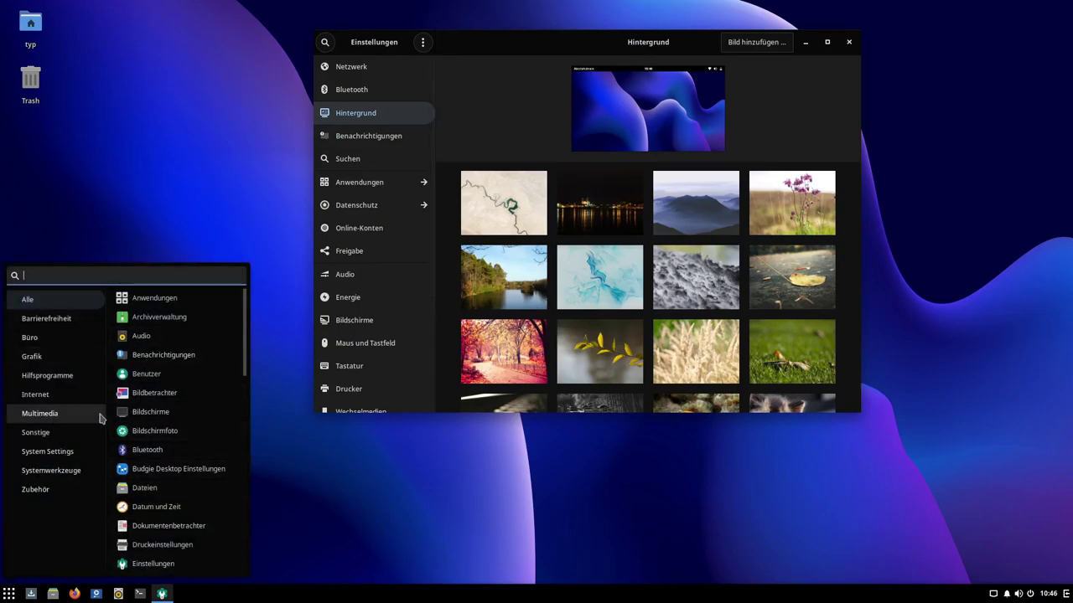
pyautogui.click(347, 124)
pyautogui.moveTo(620, 36); pyautogui.dragTo(407, 72)
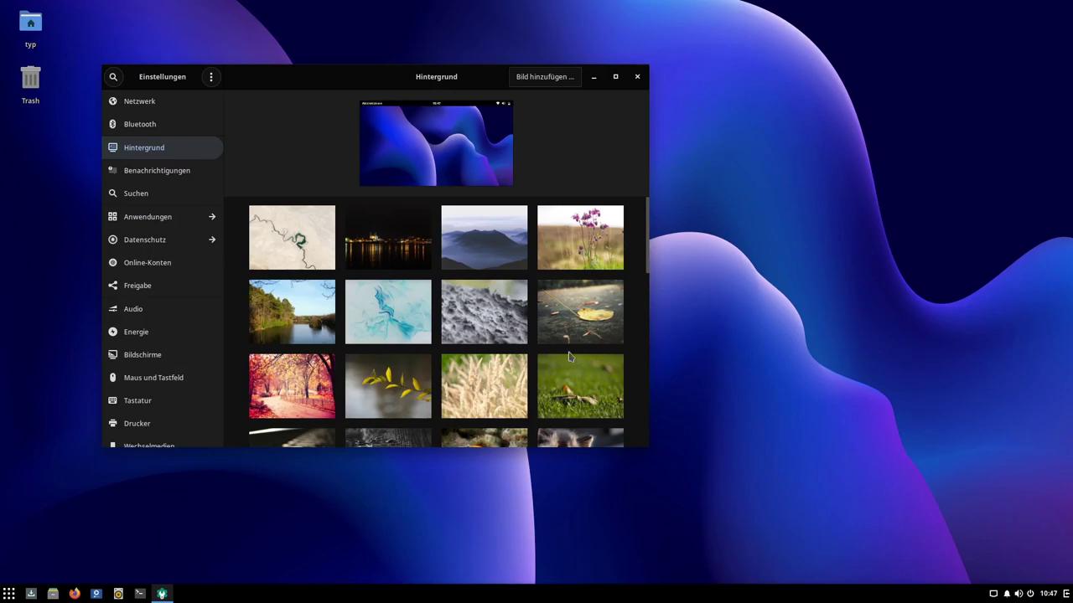
# Step: Try the leaf-on-asphalt, autumn park, lake, kitten and orangutan photos as wallpaper
pyautogui.click(566, 323)
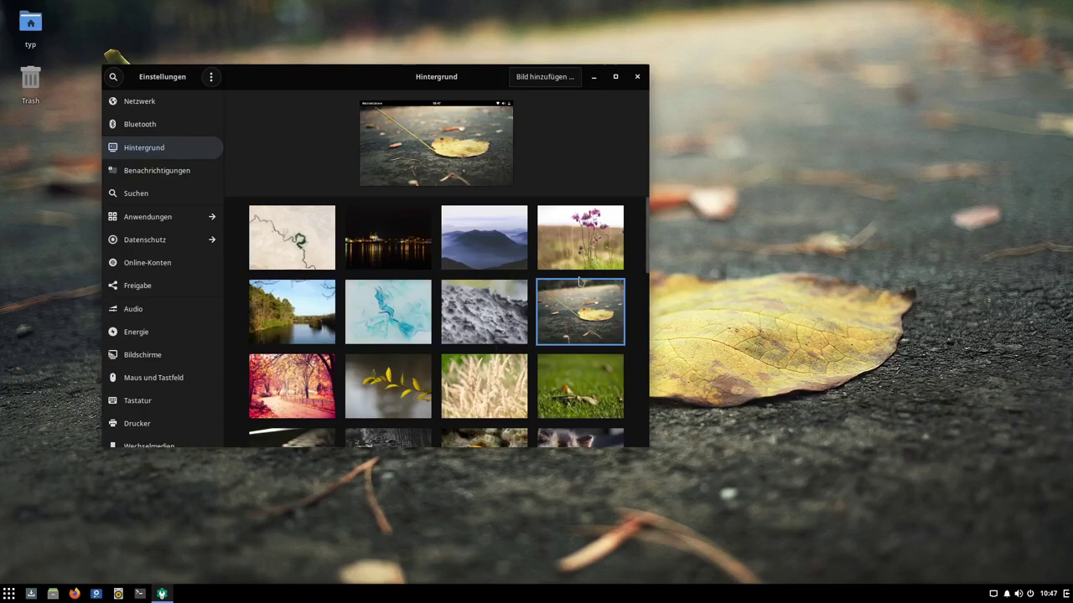
pyautogui.scroll(-1, 450, 335)
pyautogui.click(266, 369)
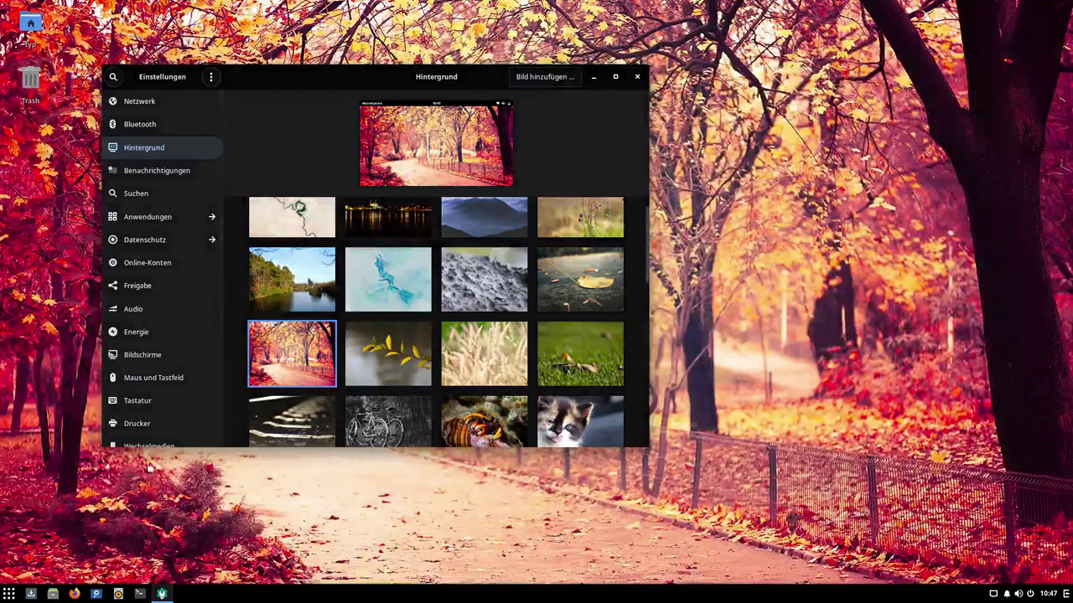
pyautogui.click(310, 285)
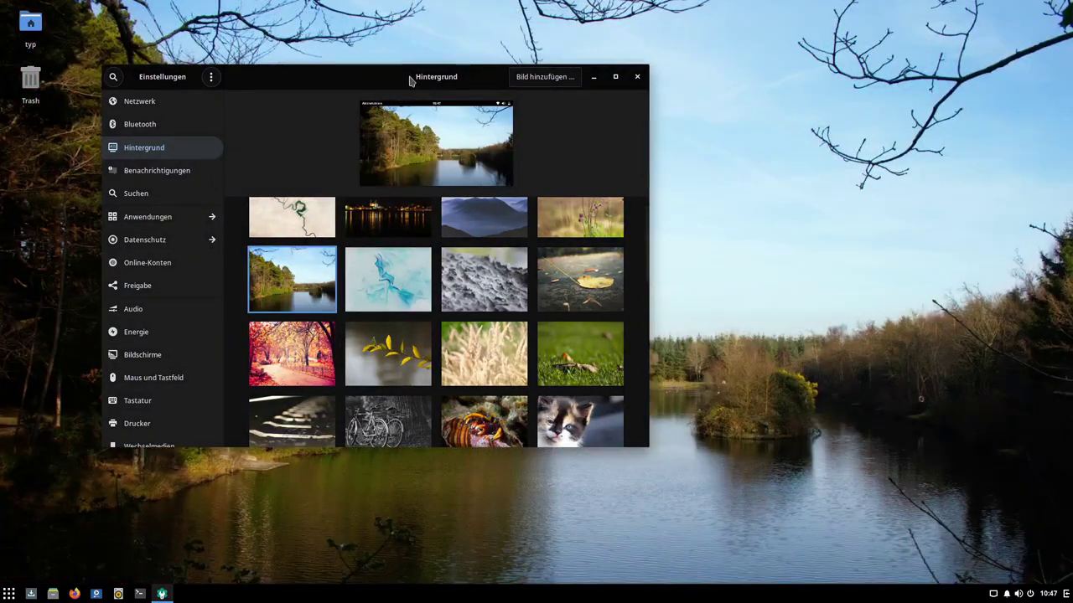
pyautogui.moveTo(410, 80); pyautogui.dragTo(453, 97)
pyautogui.scroll(-6, 637, 267)
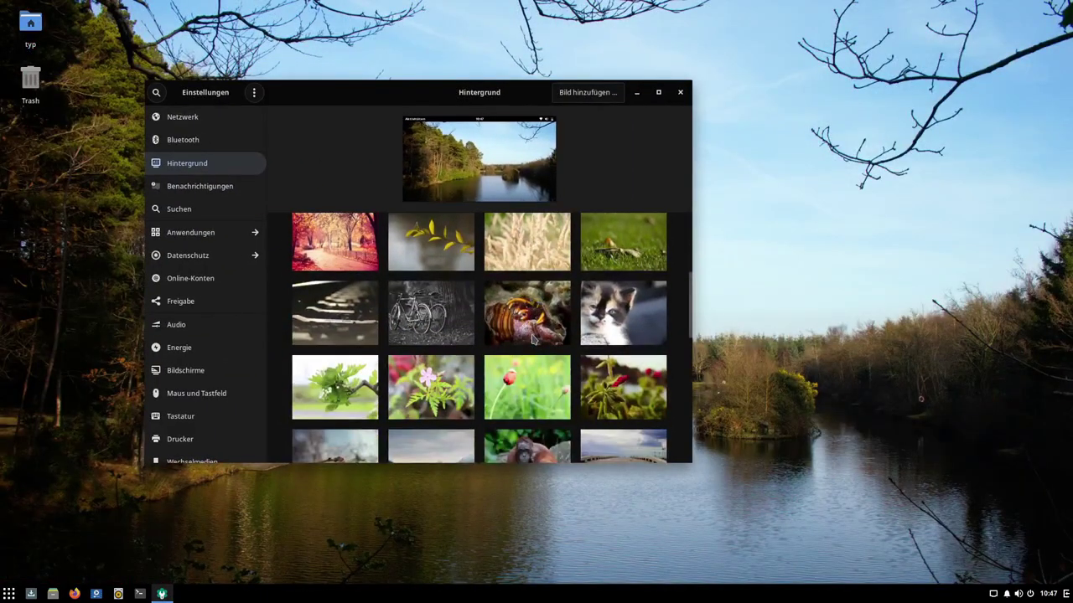
pyautogui.scroll(1, 637, 267)
pyautogui.click(637, 267)
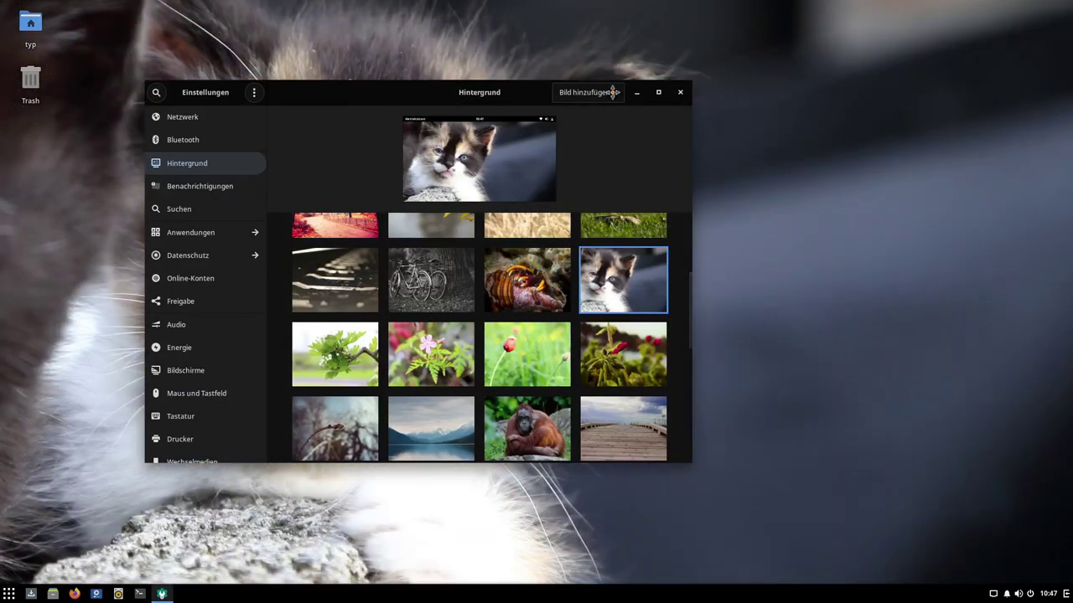
pyautogui.moveTo(613, 92); pyautogui.dragTo(942, 110)
pyautogui.scroll(-1, 729, 323)
pyautogui.scroll(-2, 729, 324)
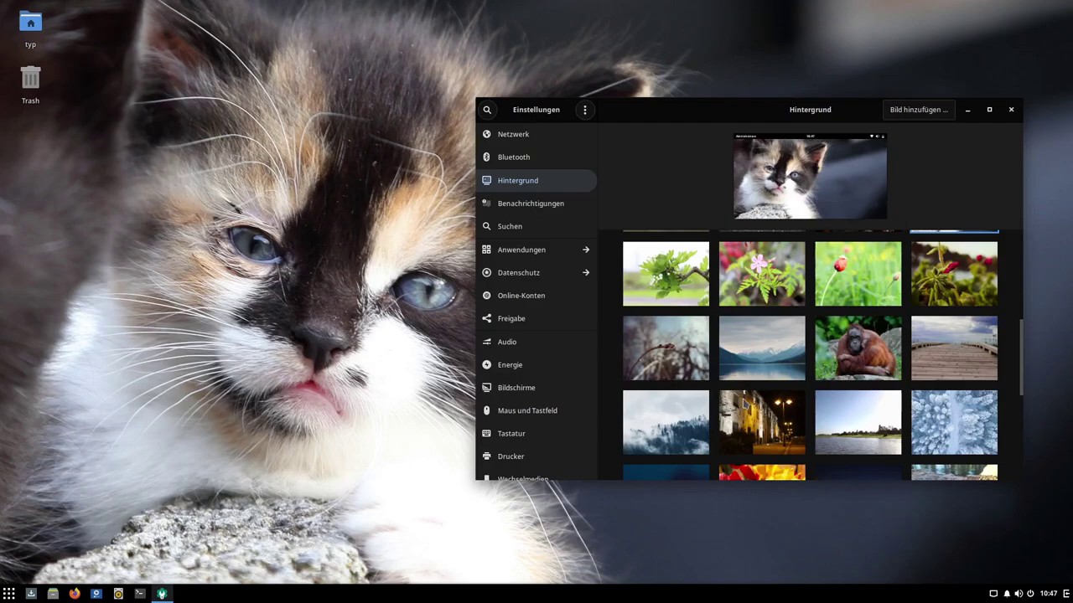
pyautogui.click(859, 350)
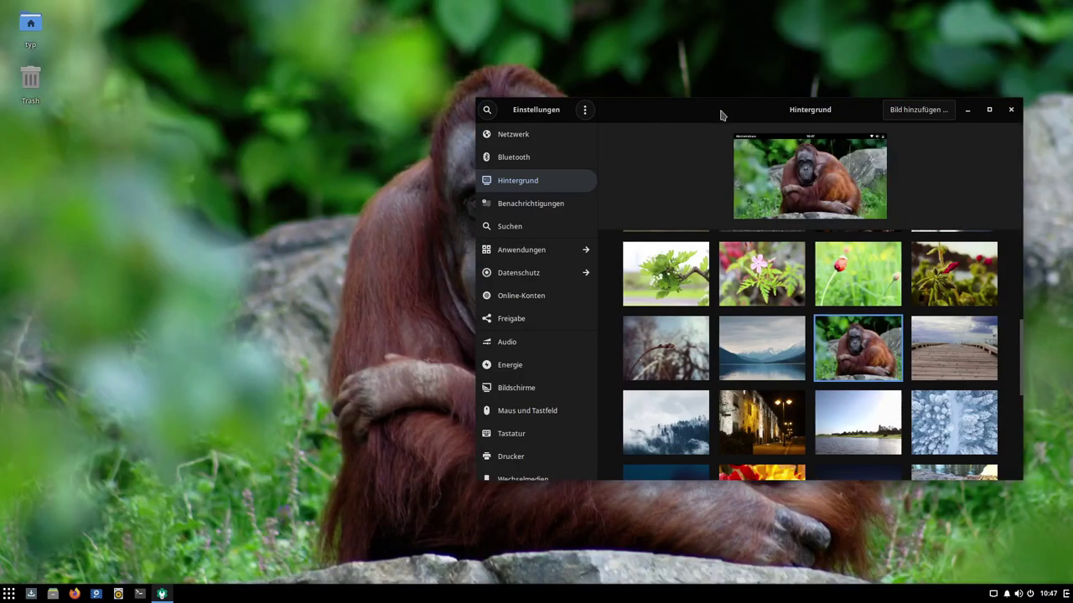
# Step: Try the dark-blue and grey Solus wallpapers, settle on the blue wave image, and close Settings
pyautogui.moveTo(719, 115); pyautogui.dragTo(546, 94)
pyautogui.scroll(-3, 624, 373)
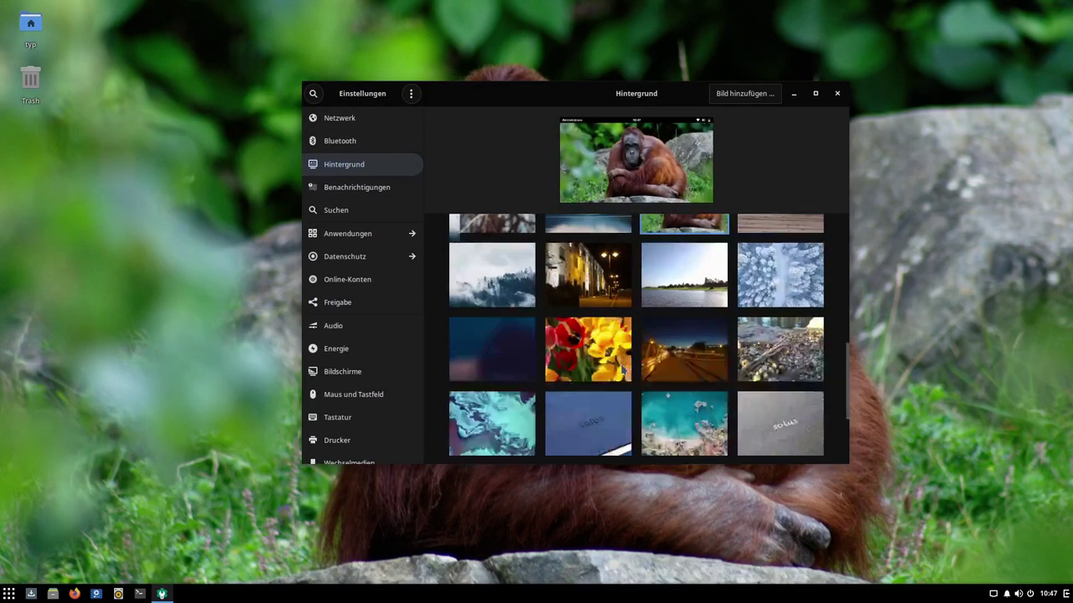
pyautogui.scroll(-3, 637, 335)
pyautogui.click(474, 241)
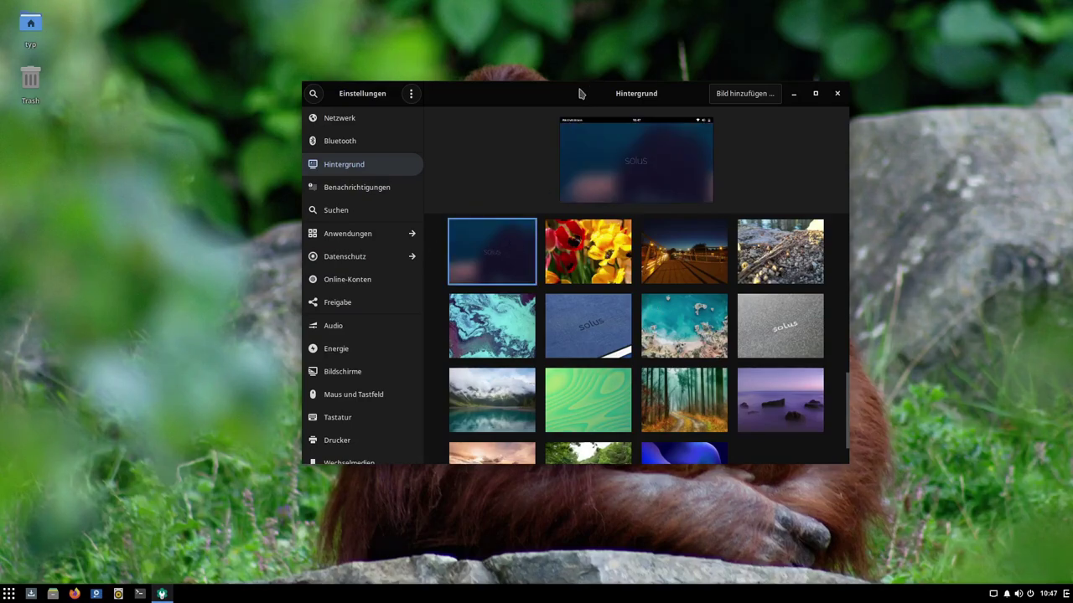
pyautogui.moveTo(585, 91)
pyautogui.mouseDown()
pyautogui.moveTo(773, 68)
pyautogui.moveTo(630, 424)
pyautogui.moveTo(651, 361)
pyautogui.moveTo(692, 81)
pyautogui.moveTo(650, 72)
pyautogui.moveTo(731, 125)
pyautogui.moveTo(594, 407)
pyautogui.moveTo(597, 87)
pyautogui.mouseUp()
pyautogui.click(853, 310)
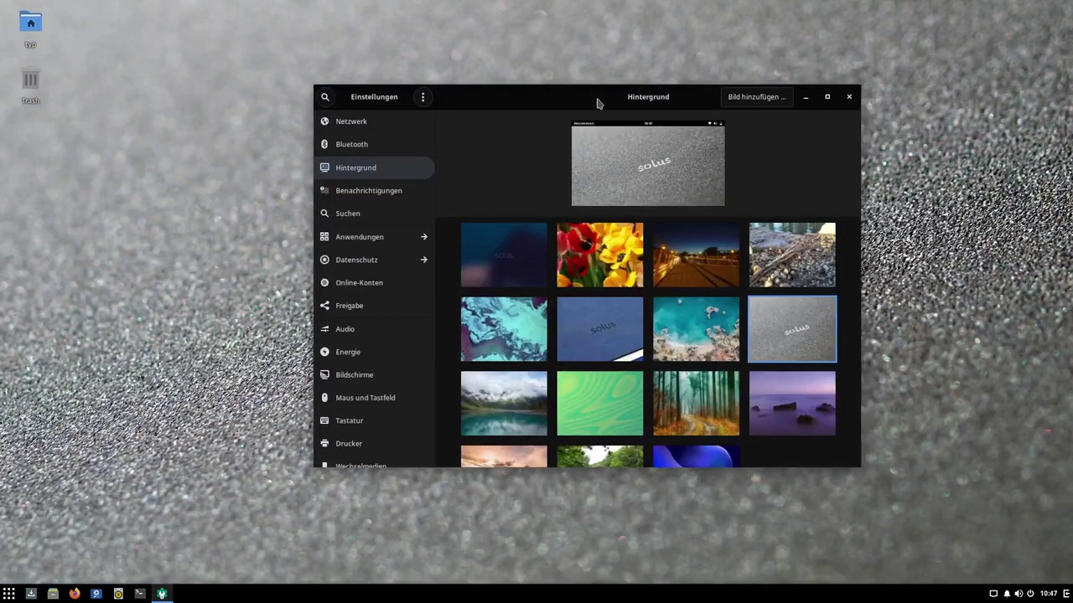
pyautogui.scroll(-1, 652, 385)
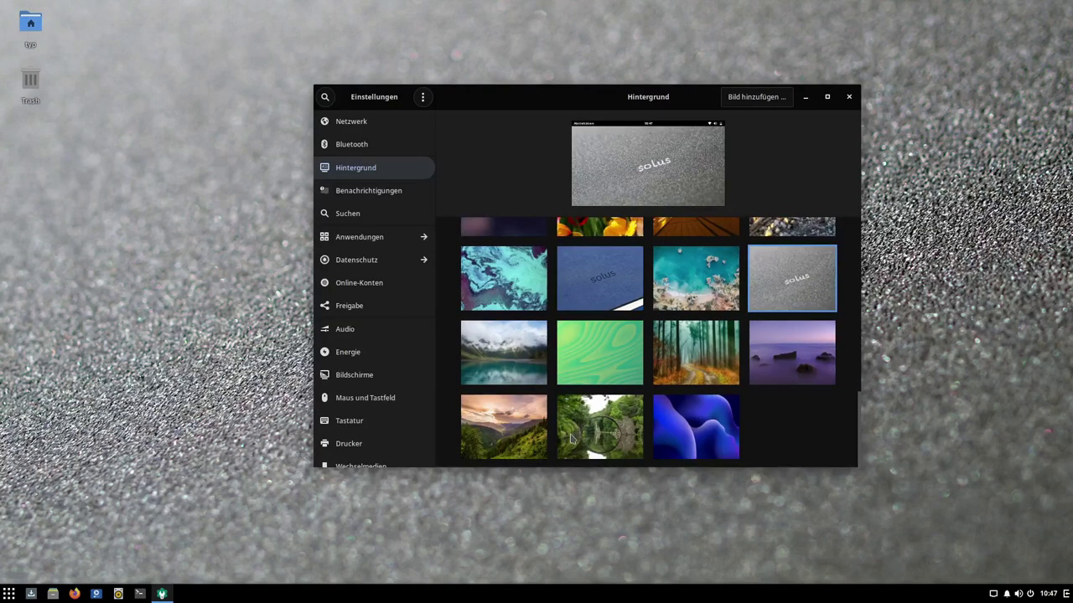
pyautogui.click(692, 442)
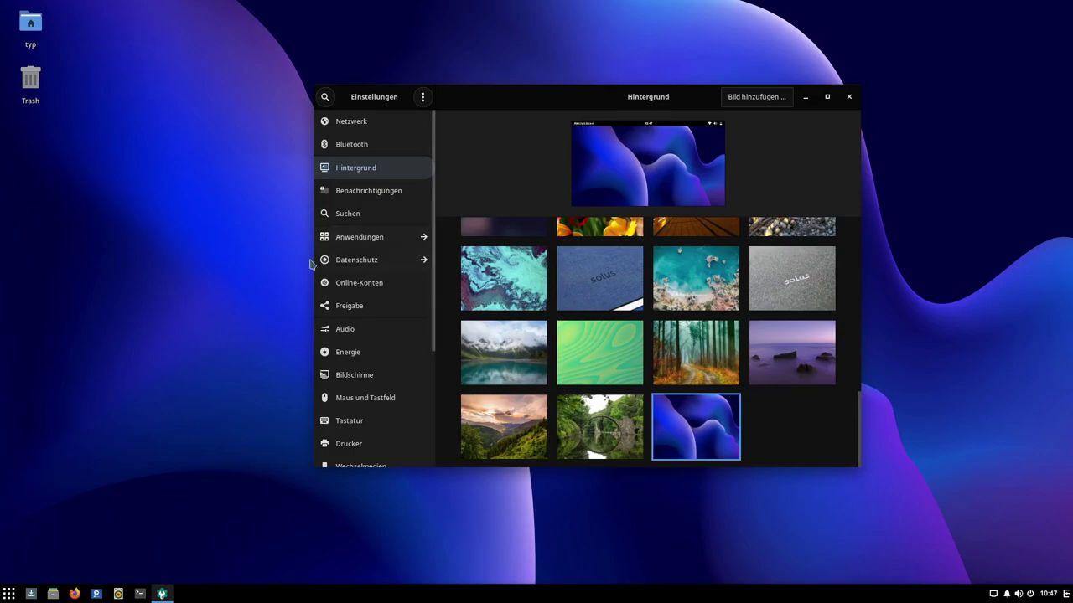
pyautogui.scroll(-3, 362, 341)
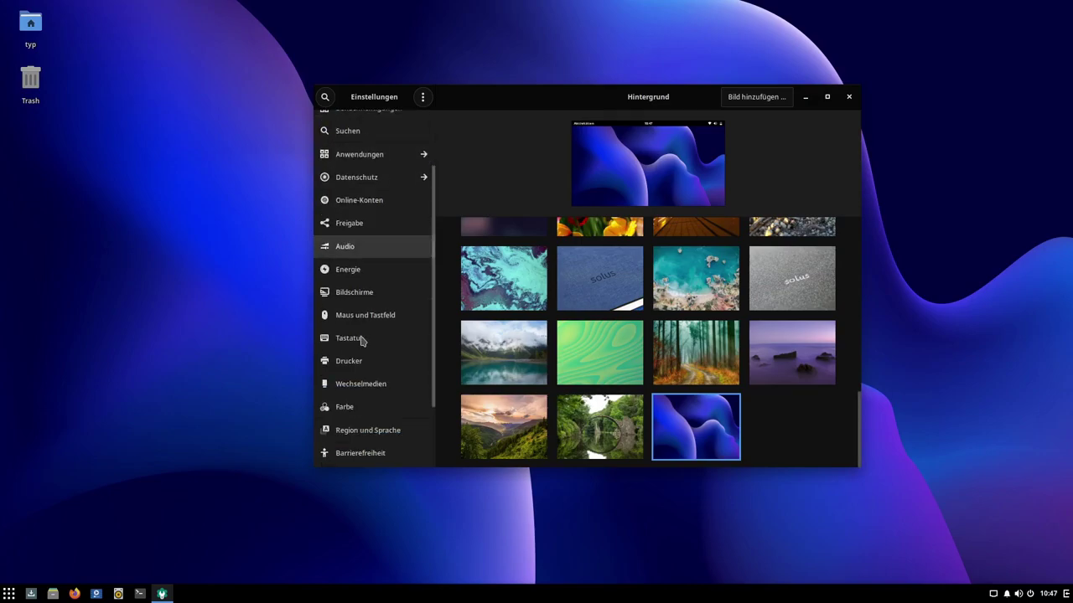
pyautogui.click(848, 96)
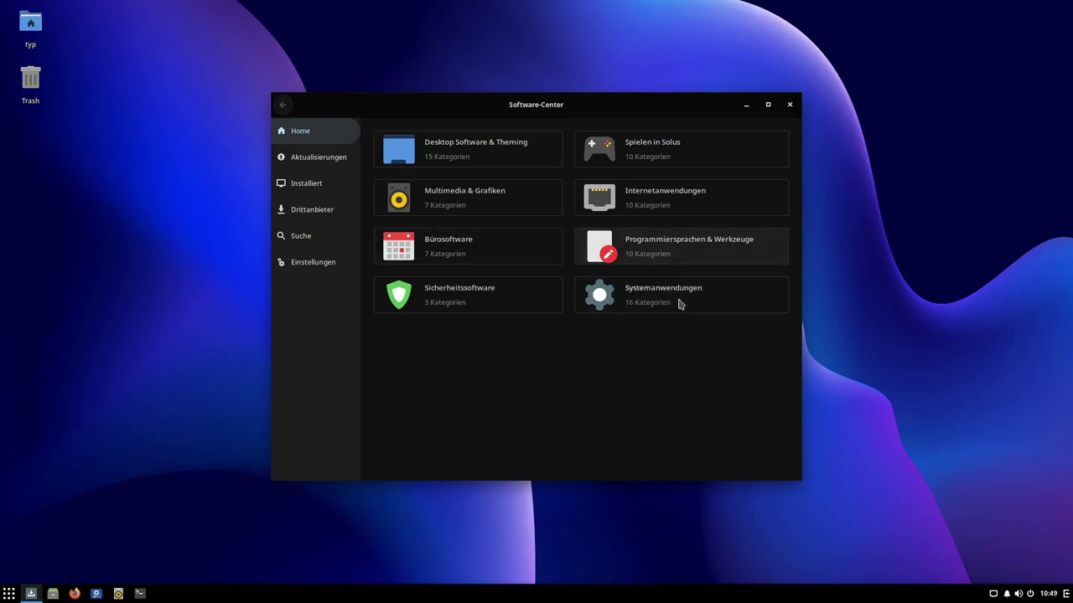
# Step: Browse the Security software category, then the Solus main game collection list, and return to Home
pyautogui.click(450, 297)
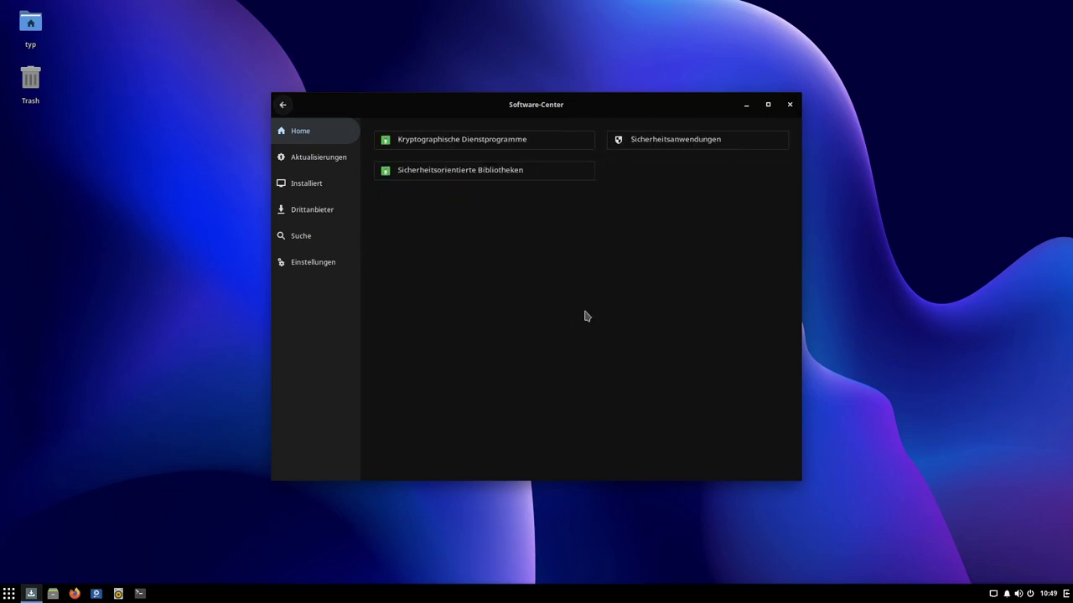
pyautogui.click(282, 108)
pyautogui.click(618, 156)
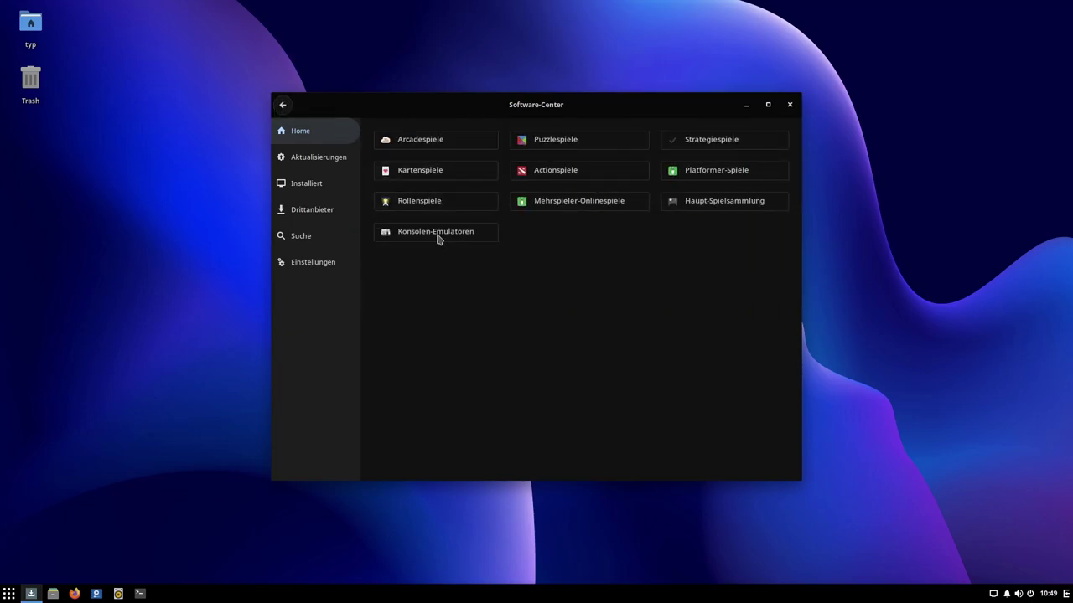
pyautogui.click(704, 207)
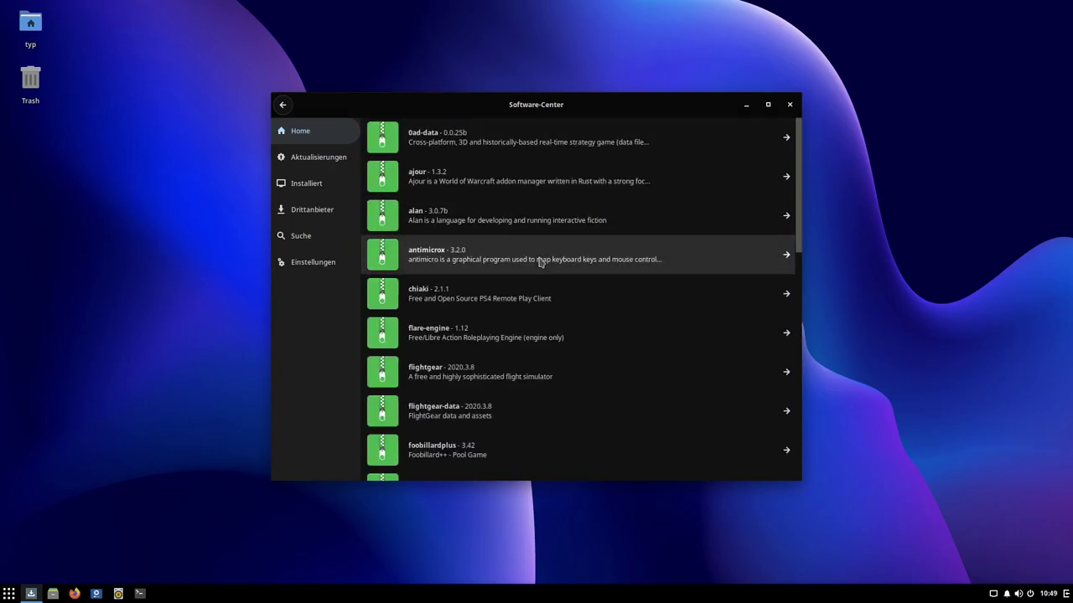
pyautogui.scroll(-10, 540, 262)
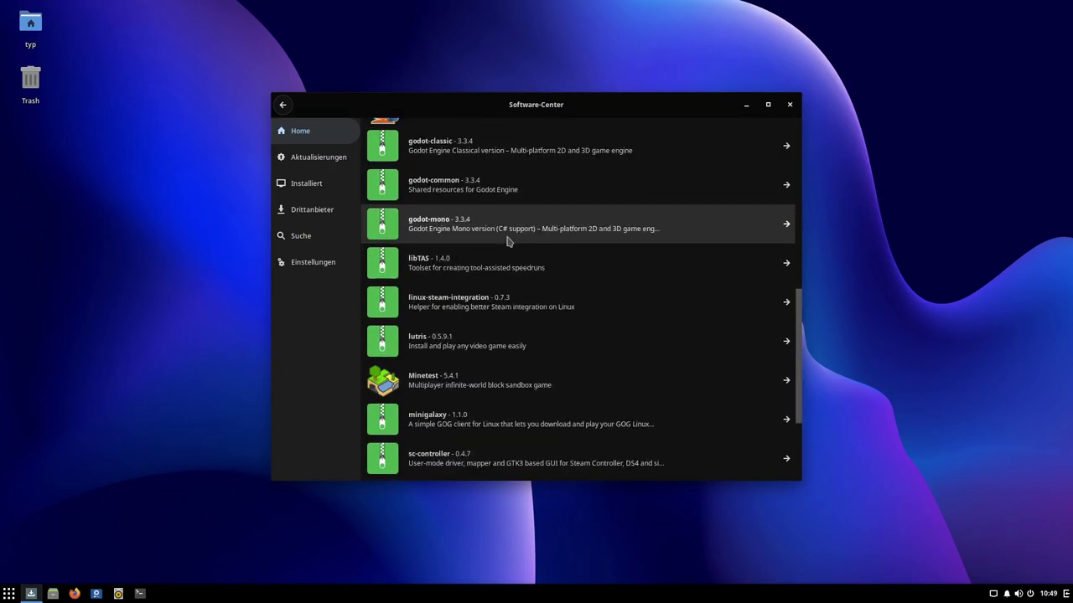
pyautogui.scroll(-4, 506, 242)
pyautogui.scroll(7, 511, 248)
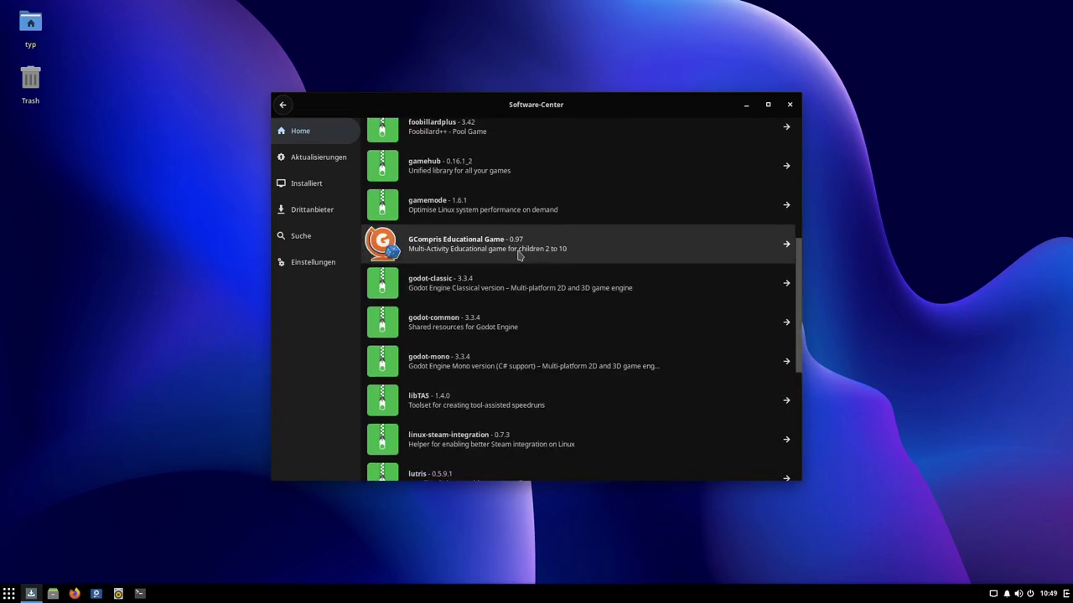
pyautogui.scroll(-4, 521, 254)
pyautogui.scroll(-1, 520, 254)
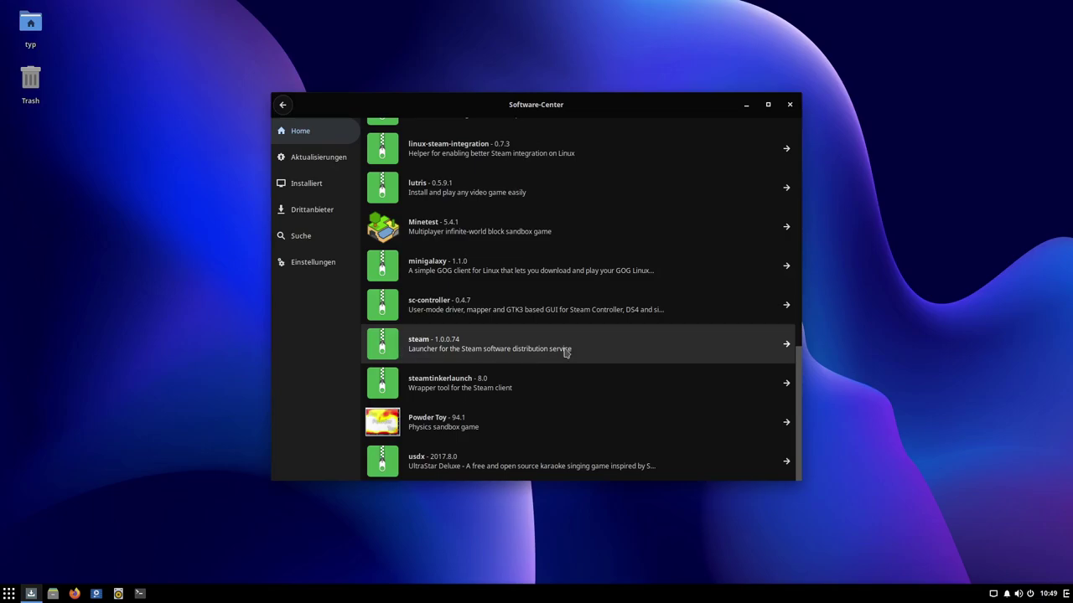
pyautogui.scroll(5, 564, 352)
pyautogui.click(282, 104)
# Step: Lock the session with Super+L, unlock it with the account password, and dismiss the security-update notification
pyautogui.press('super+l')
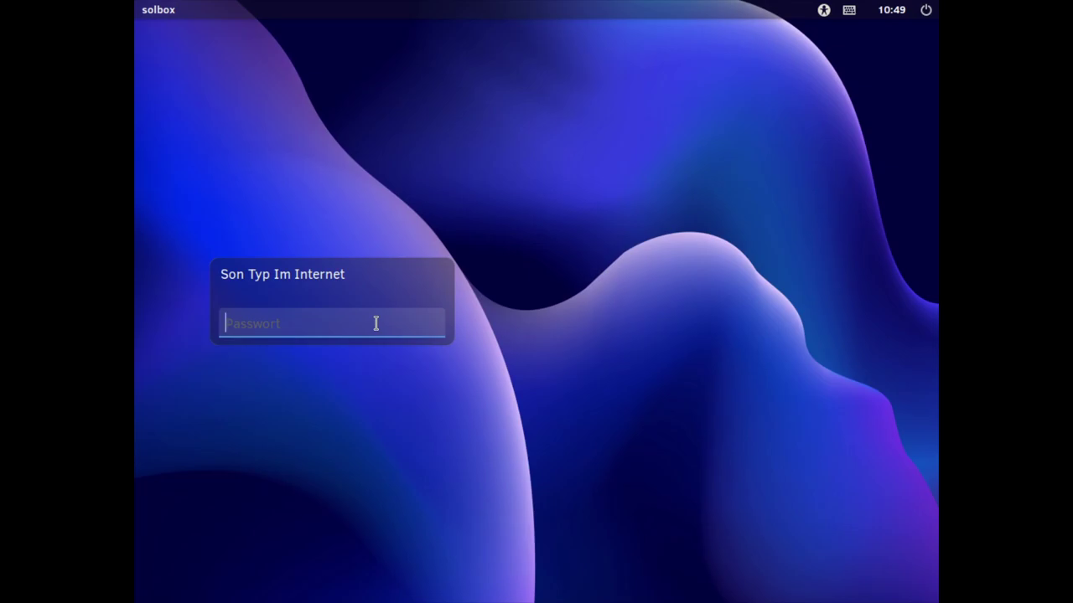
pyautogui.write('••••••')
pyautogui.press('Return')
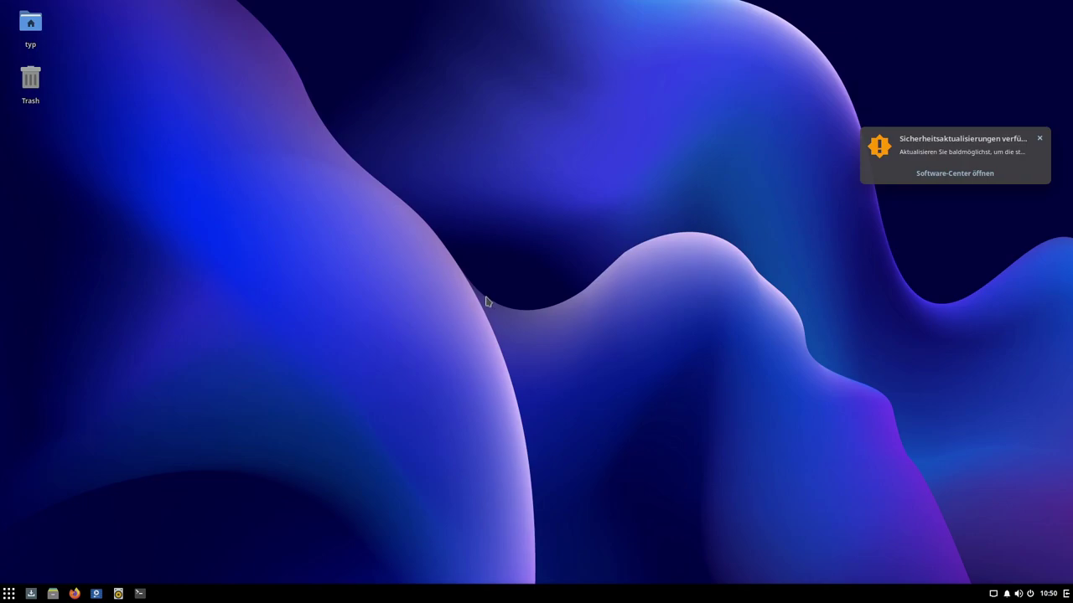
pyautogui.click(1039, 139)
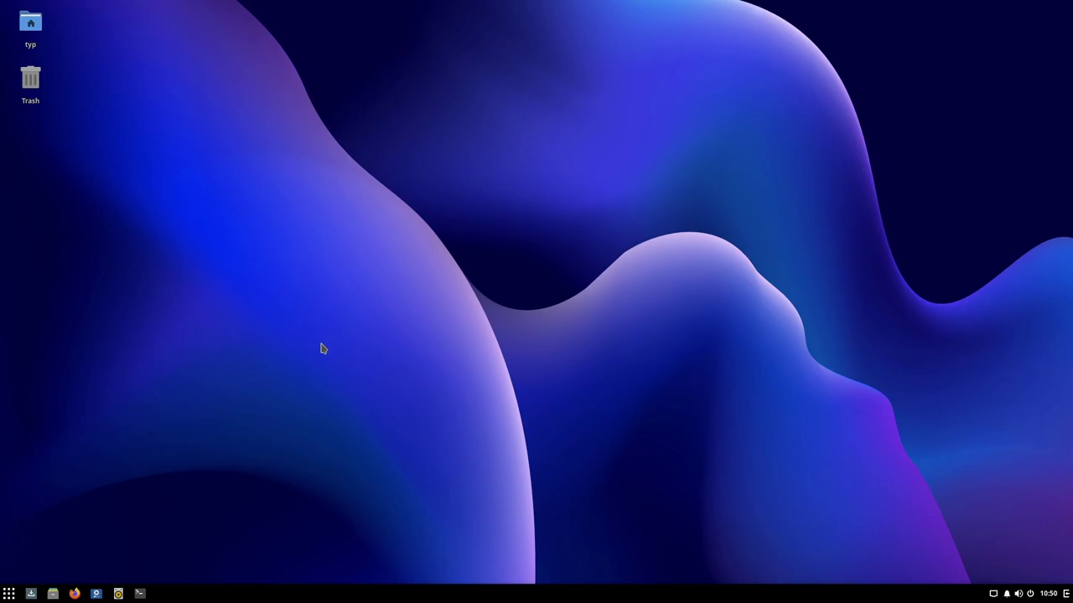
# Step: Launch a terminal, enlarge its text with Ctrl++, and maximize it to fill the screen
pyautogui.click(142, 593)
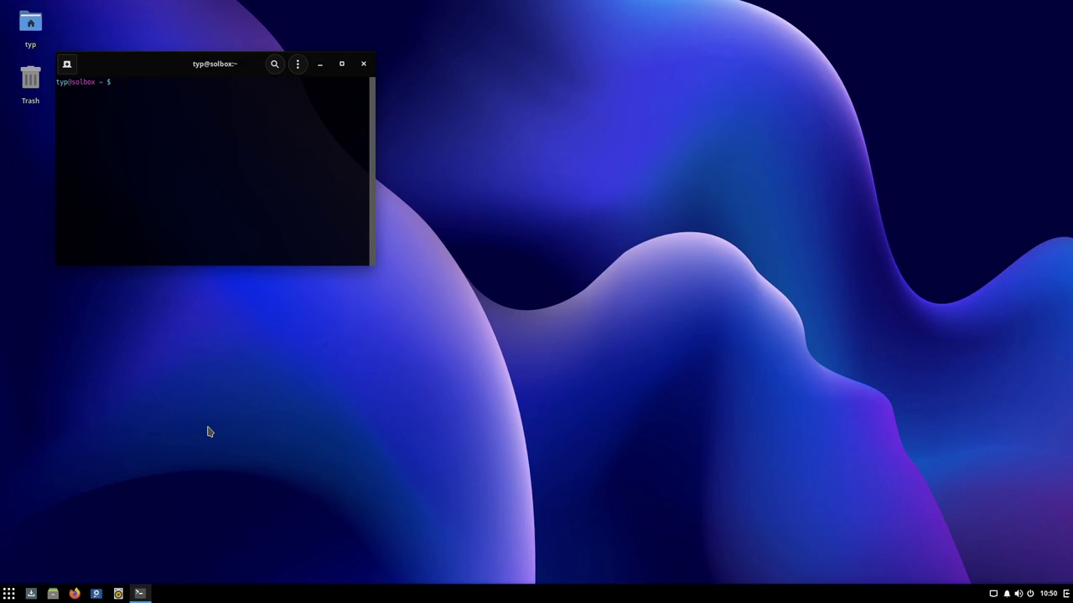
pyautogui.moveTo(164, 71); pyautogui.dragTo(510, 130)
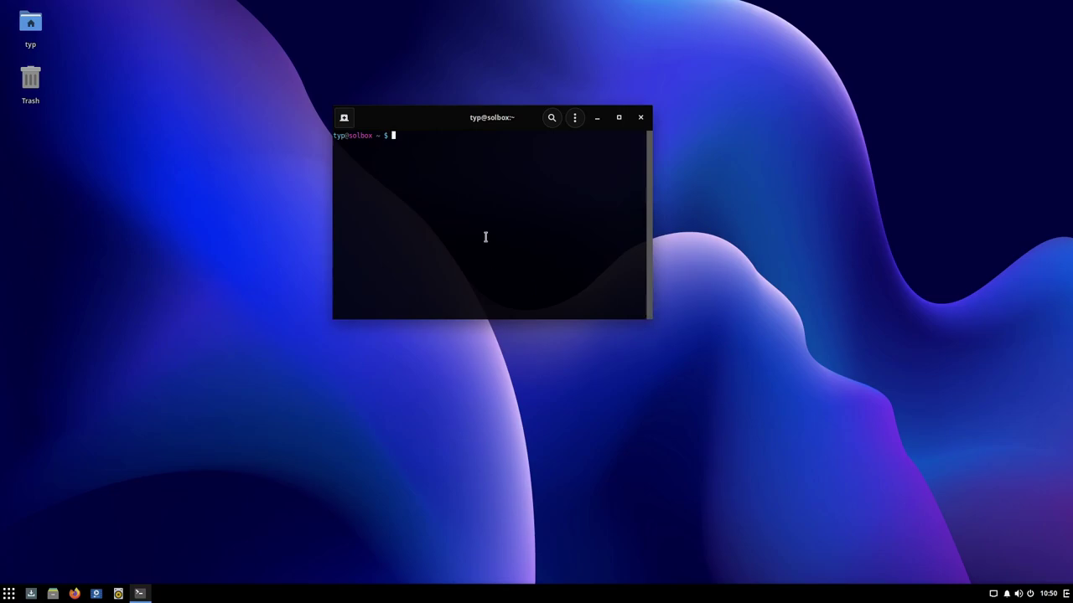
pyautogui.hotkey('ctrl', '+')
pyautogui.hotkey('ctrl', '+')
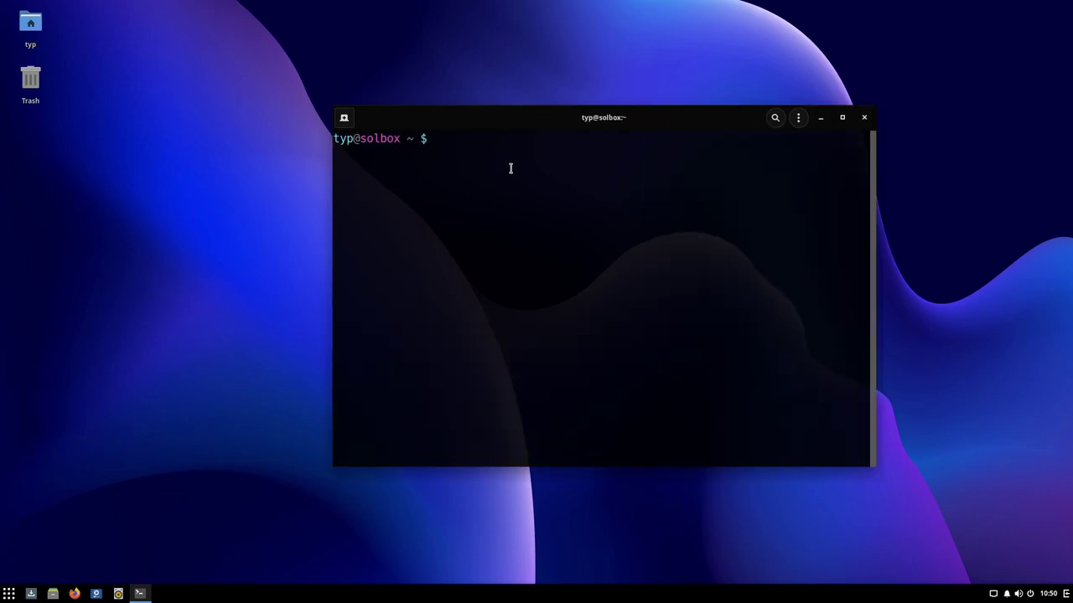
pyautogui.moveTo(606, 115); pyautogui.dragTo(498, 93)
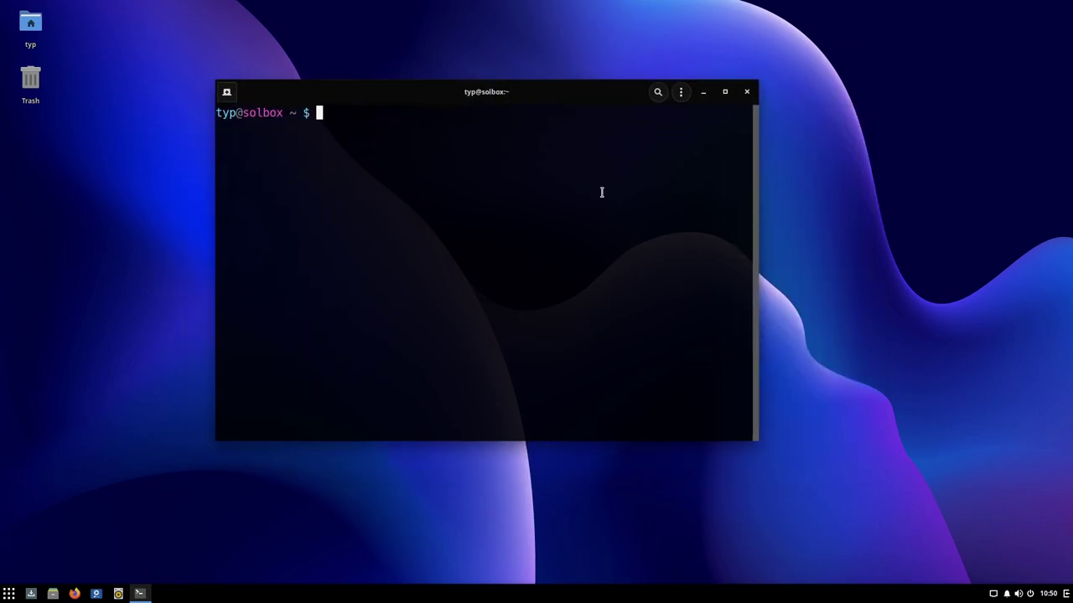
pyautogui.click(725, 92)
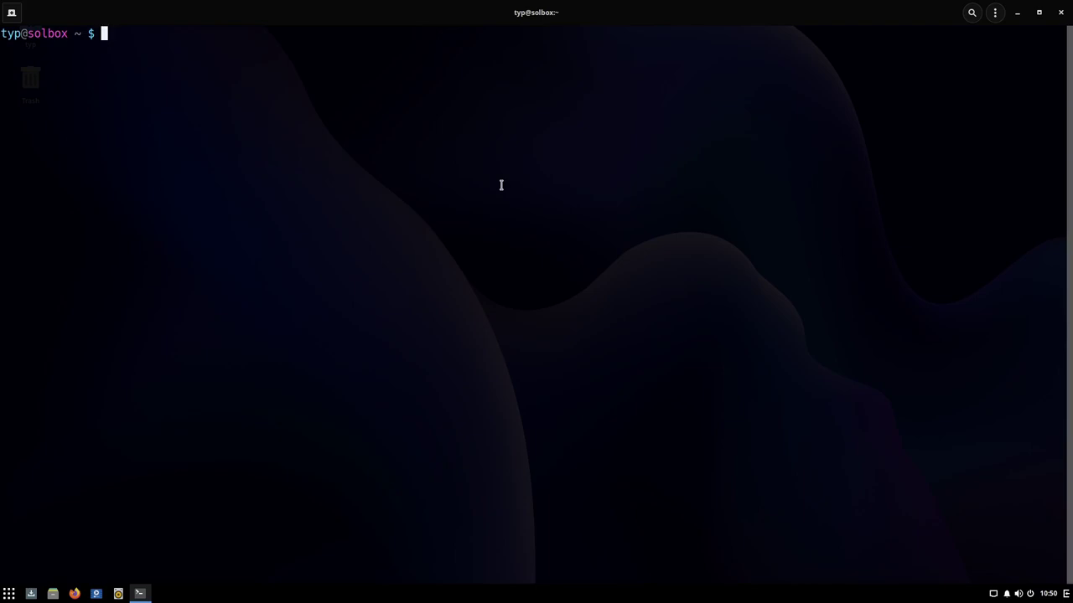
# Step: Refresh the package repositories with 'sudo eopkg ur' and the admin password
pyautogui.write('sudo eopkg')
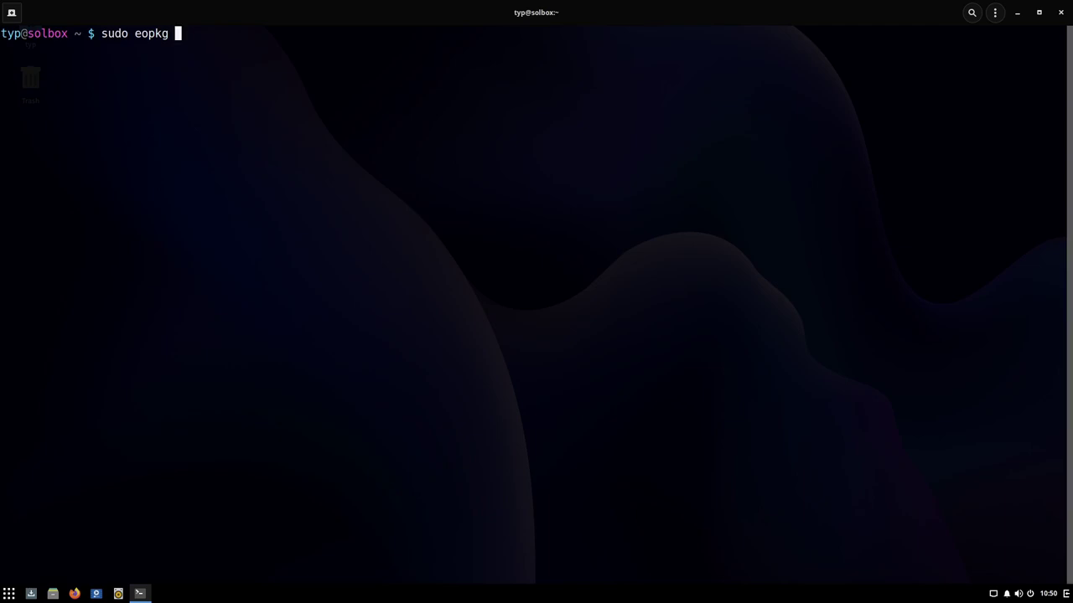
pyautogui.write('ur')
pyautogui.press('Return')
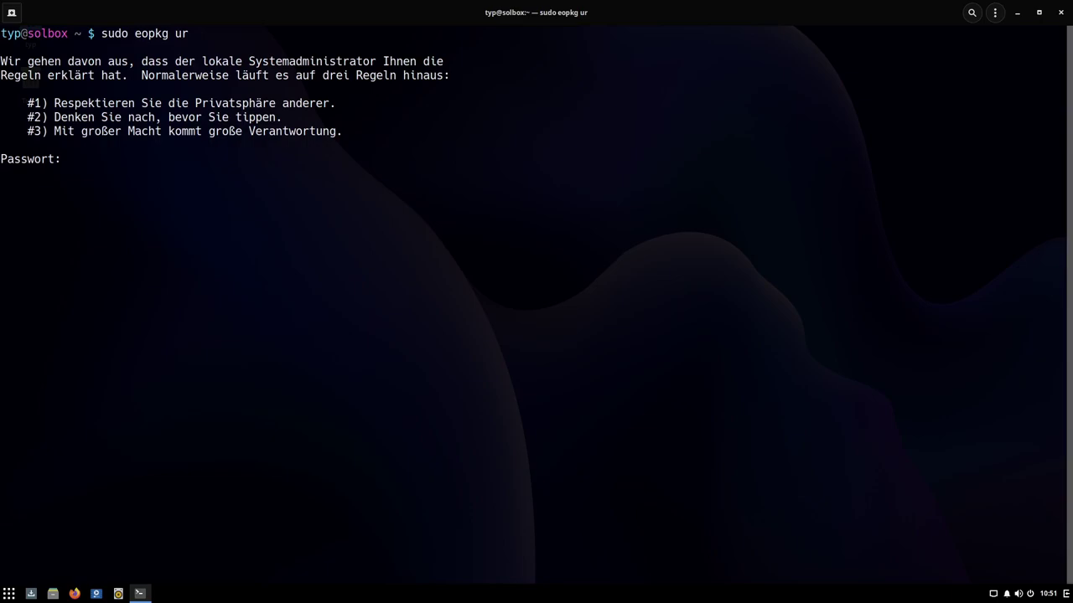
pyautogui.press('Return')
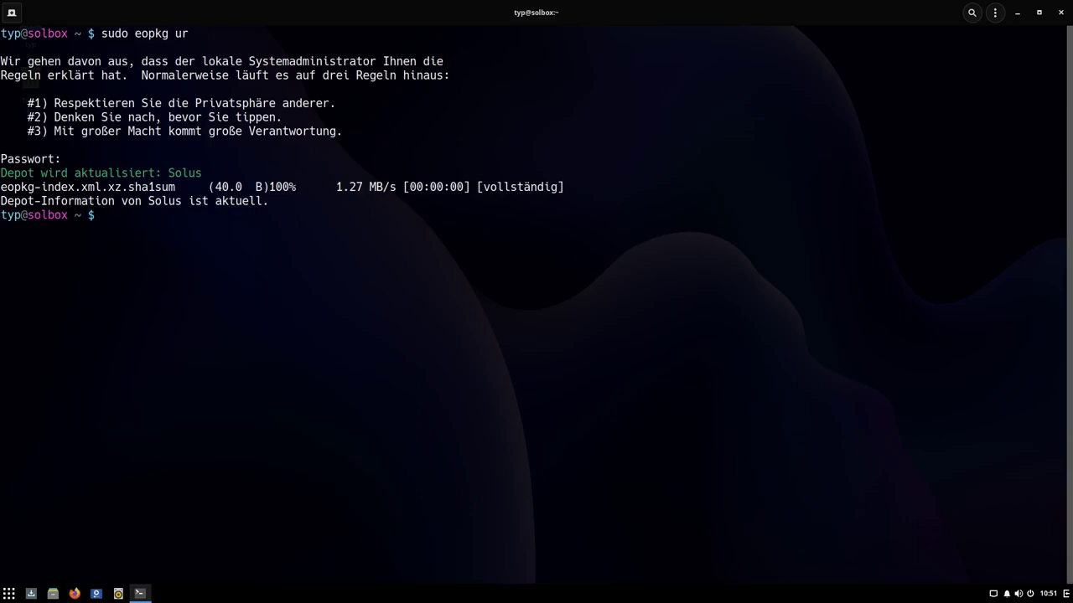
# Step: Start 'sudo eopkg upgrade' and decline the upgrade by answering 'nein'
pyautogui.press('Up')
pyautogui.press('BackSpace')
pyautogui.press('BackSpace')
pyautogui.write('upgrade')
pyautogui.press('Return')
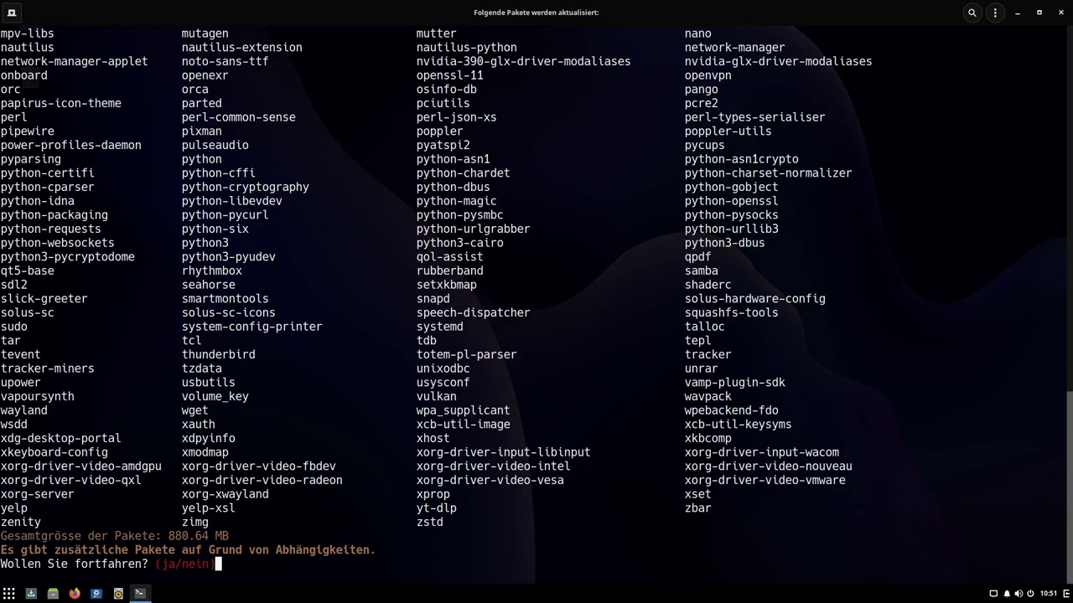
pyautogui.write('nein')
pyautogui.press('Return')
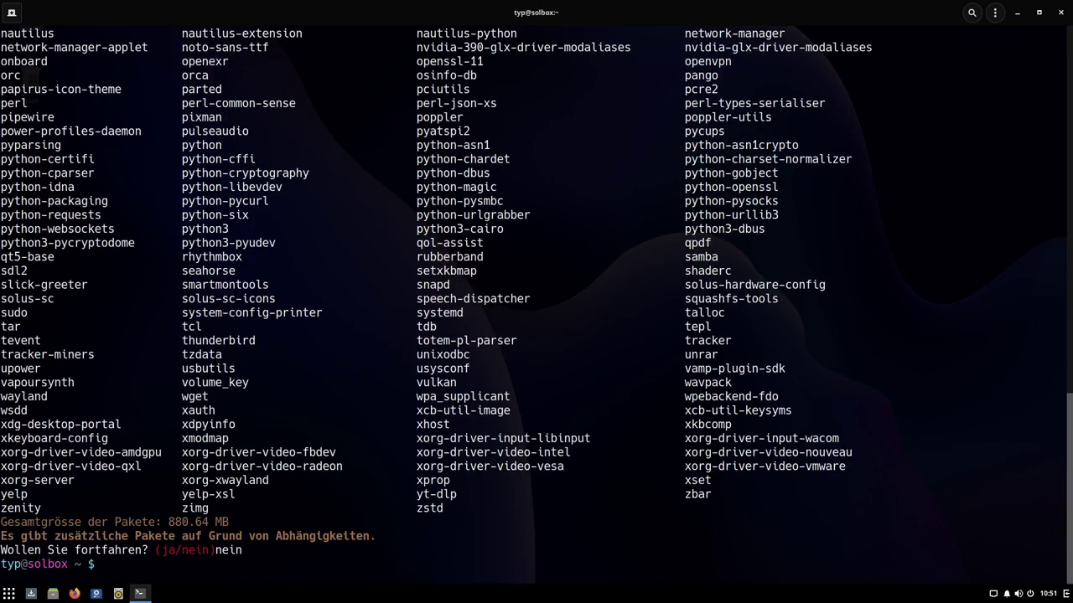
# Step: Clear the screen and check the running kernel with uname -r (5.13.1-187.current)
pyautogui.hotkey('ctrl', 'l')
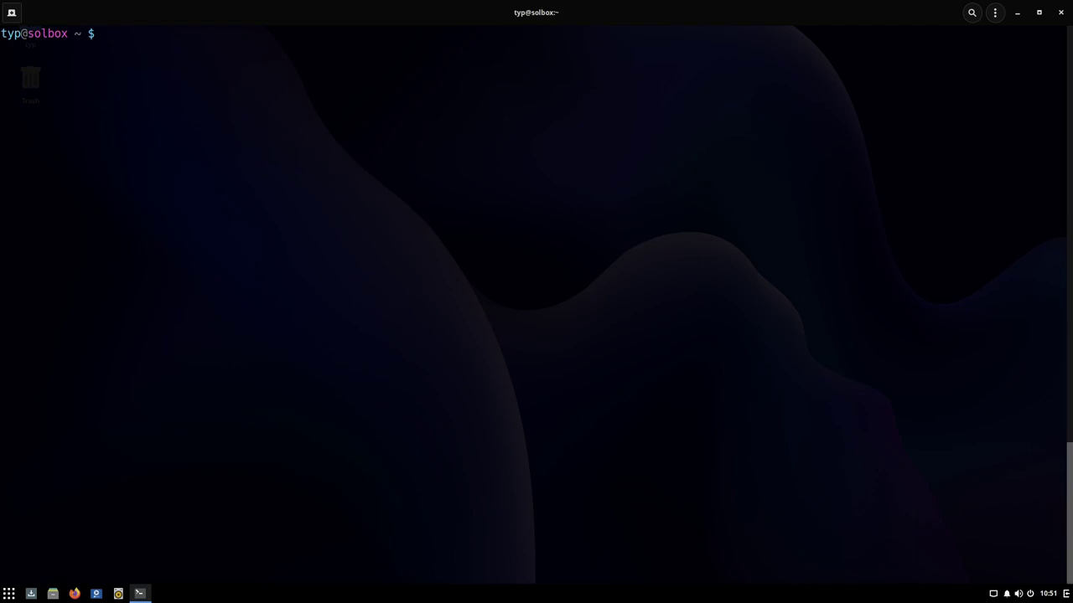
pyautogui.write('uname -r')
pyautogui.press('Return')
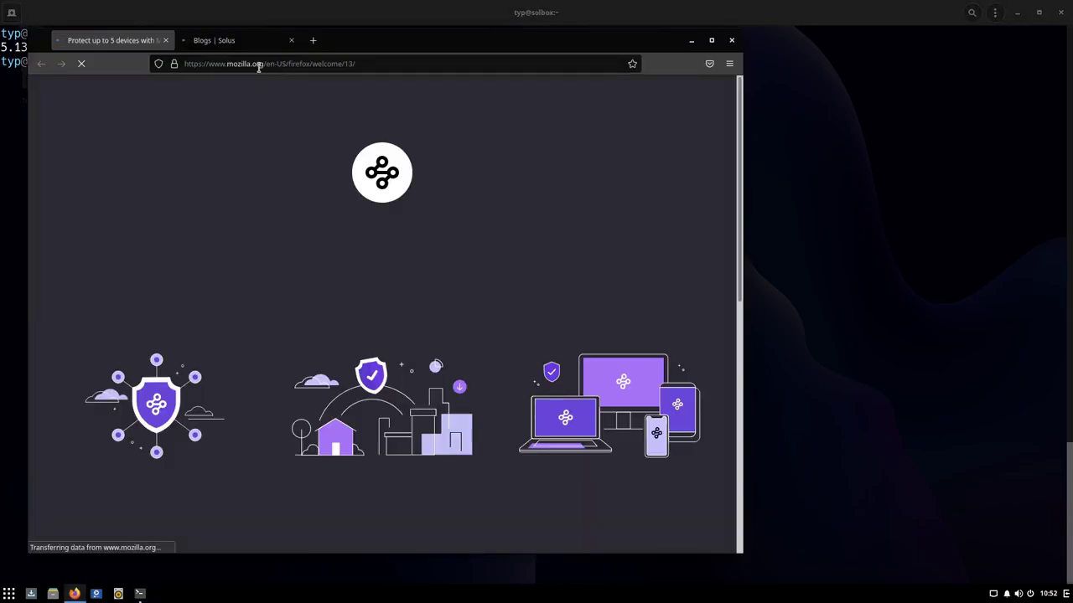
# Step: Load kernel.org after fixing the 'kernet.org' typo, check latest release 5.15.10, then quit Firefox
pyautogui.click(261, 65)
pyautogui.write('k')
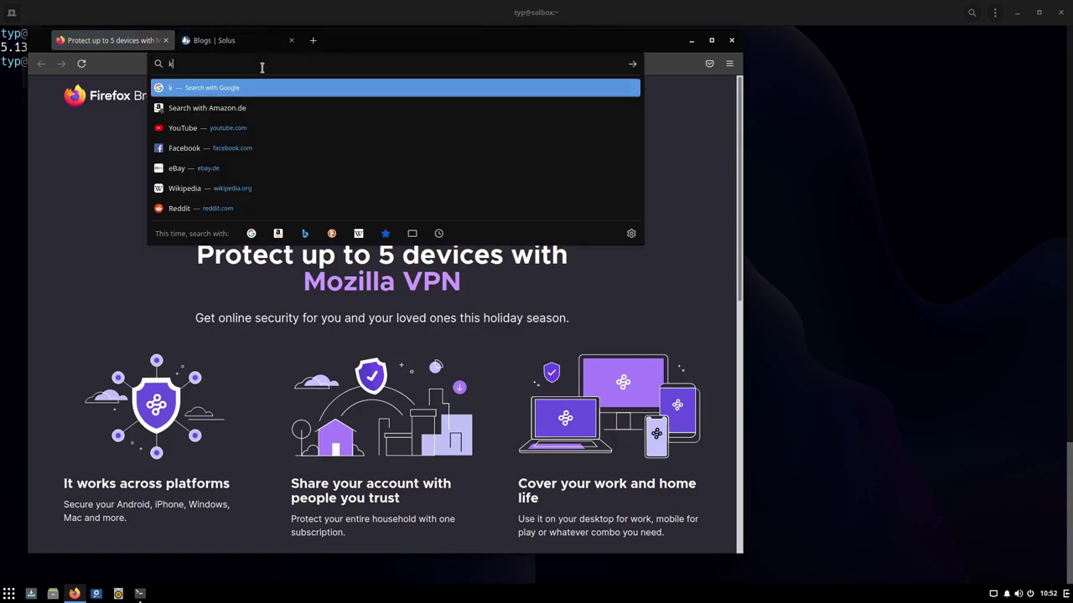
pyautogui.write('ernet.org')
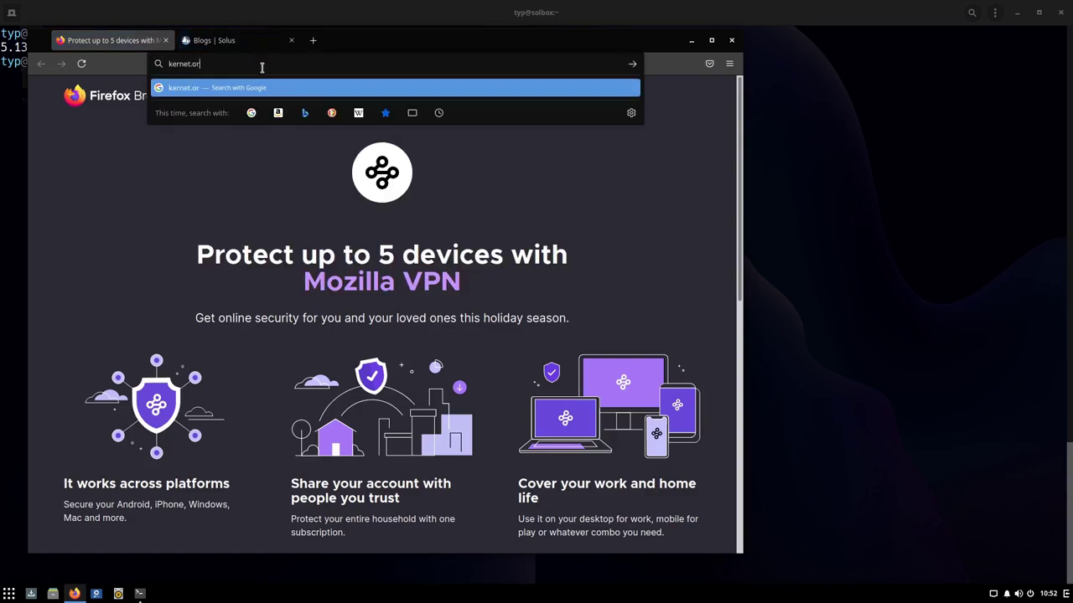
pyautogui.press('Return')
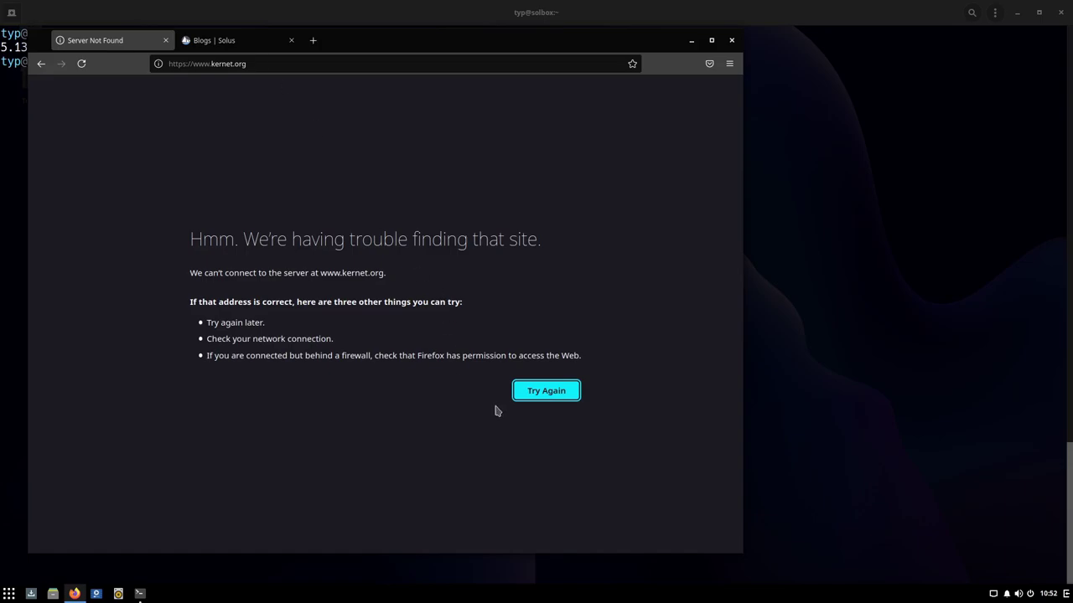
pyautogui.click(541, 395)
pyautogui.click(237, 63)
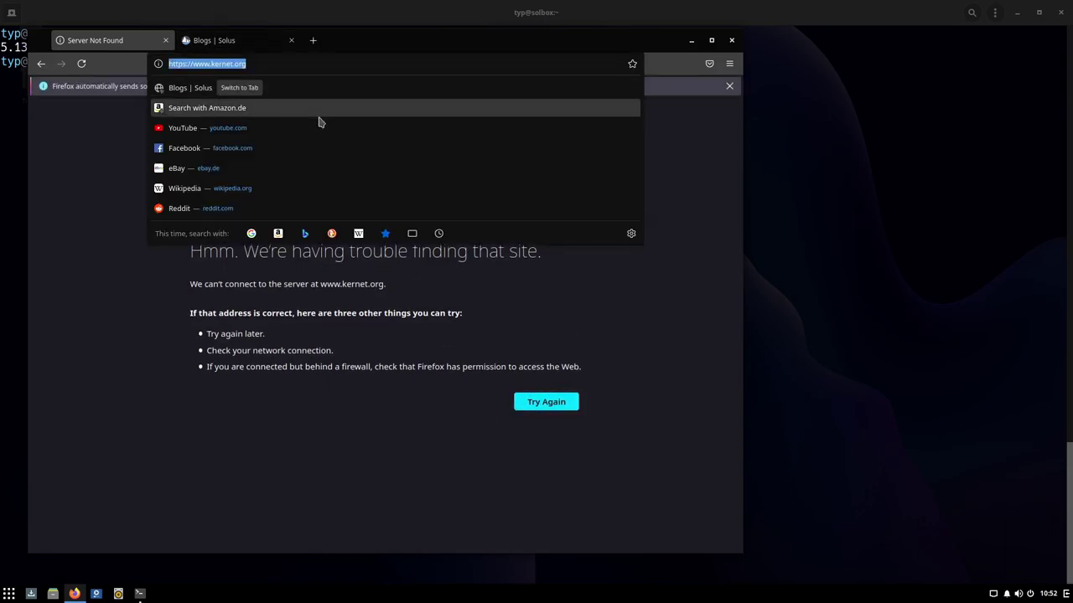
pyautogui.press('End')
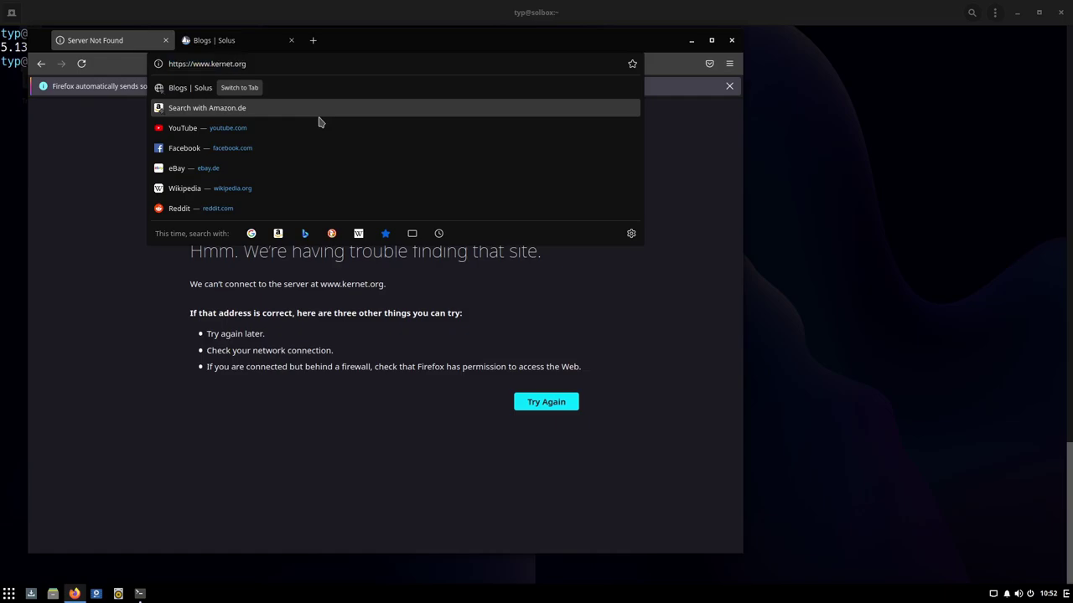
pyautogui.press('BackSpace')
pyautogui.write('l')
pyautogui.press('Return')
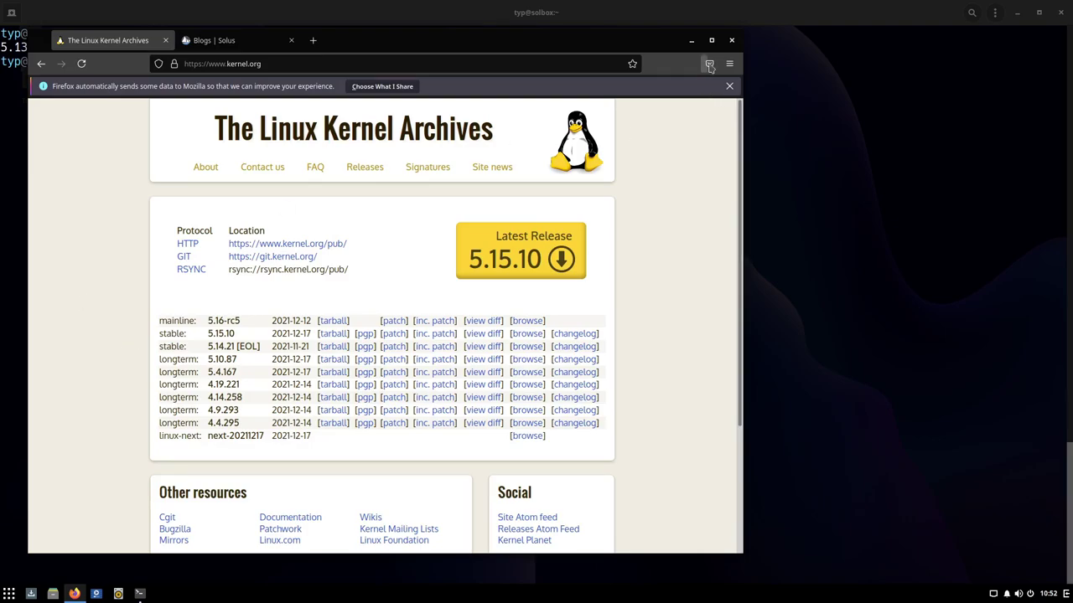
pyautogui.click(731, 41)
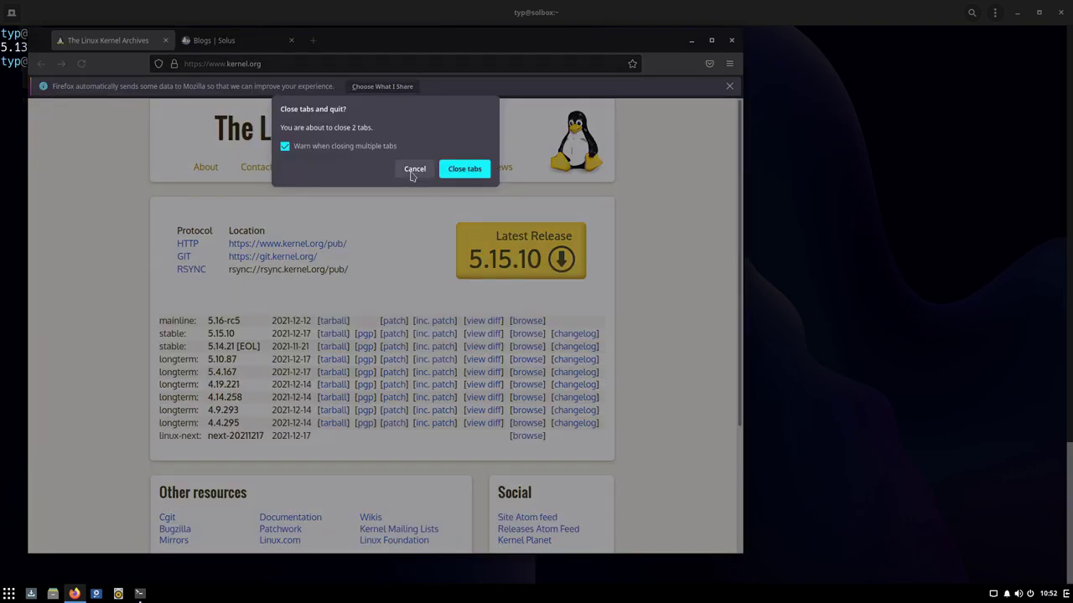
pyautogui.click(464, 170)
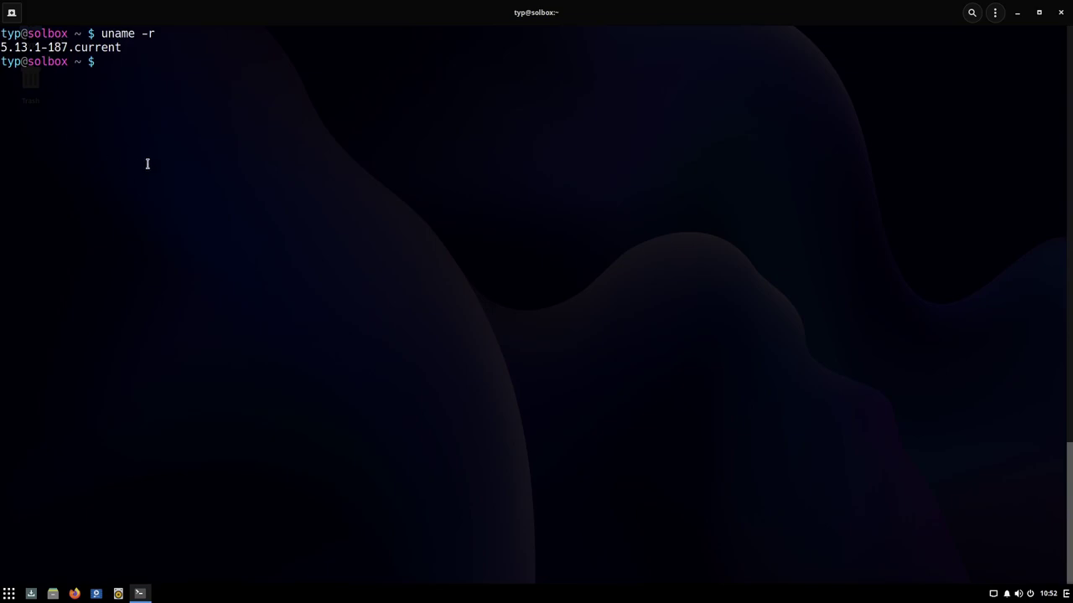
# Step: Rerun 'sudo eopkg upgrade' from history to install all 347 packages, then clear the screen
pyautogui.press('Up')
pyautogui.press('Up')
pyautogui.press('Return')
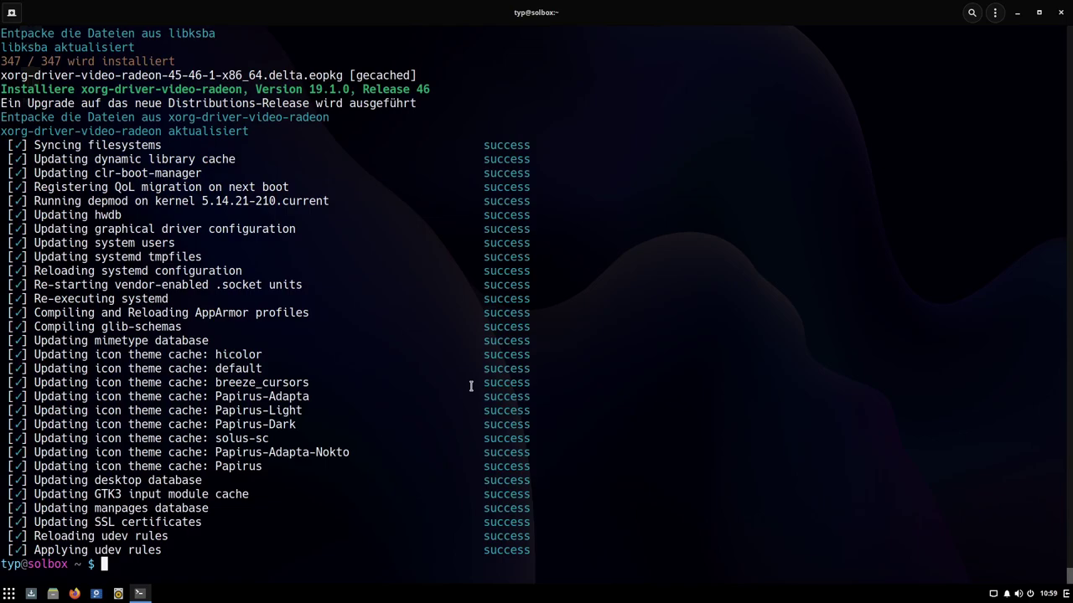
pyautogui.press('Up')
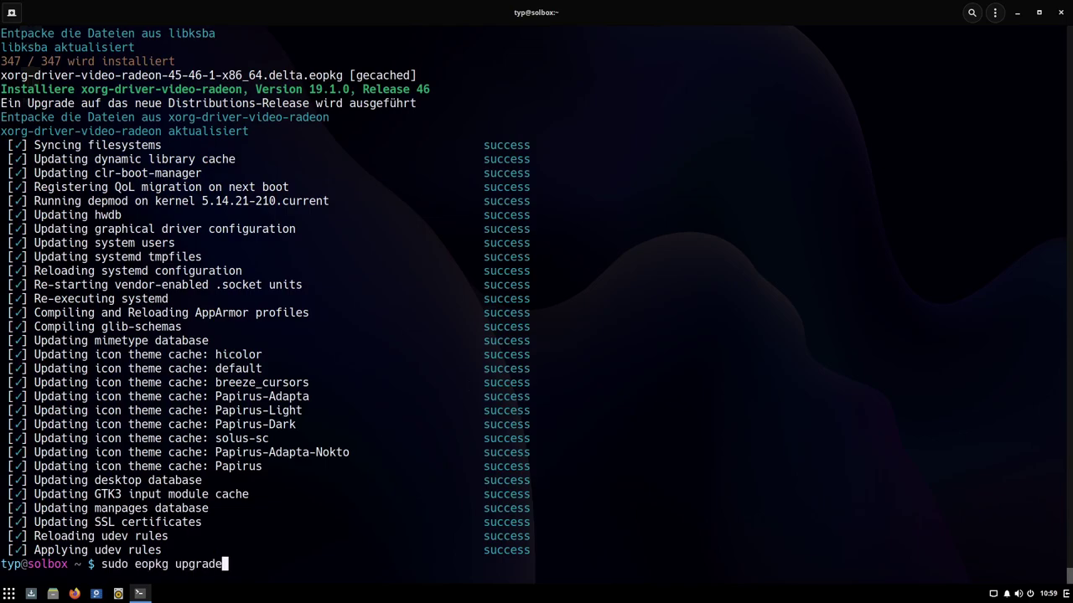
pyautogui.press('BackSpace')
pyautogui.press('BackSpace')
pyautogui.press('BackSpace')
pyautogui.press('BackSpace')
pyautogui.press('BackSpace')
pyautogui.press('BackSpace')
pyautogui.hotkey('ctrl', 'l')
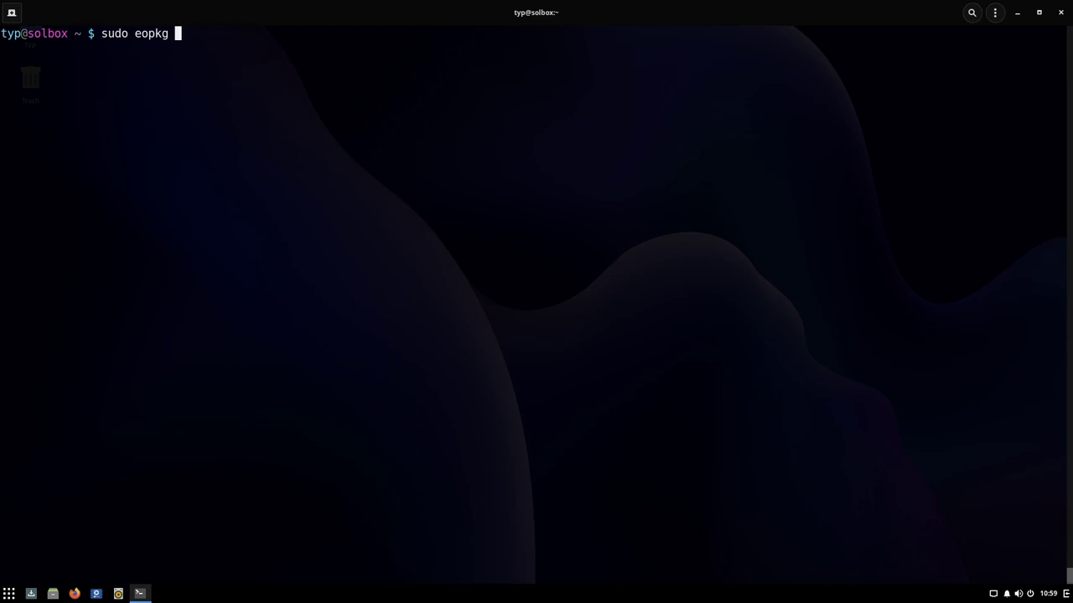
# Step: Install neofetch and htop with 'sudo eopkg install', entering the password and answering 'ja'
pyautogui.write('neofetch')
pyautogui.press('Left')
pyautogui.press('Left')
pyautogui.press('Left')
pyautogui.press('Left')
pyautogui.press('Left')
pyautogui.press('Left')
pyautogui.press('Left')
pyautogui.press('Left')
pyautogui.write('install')
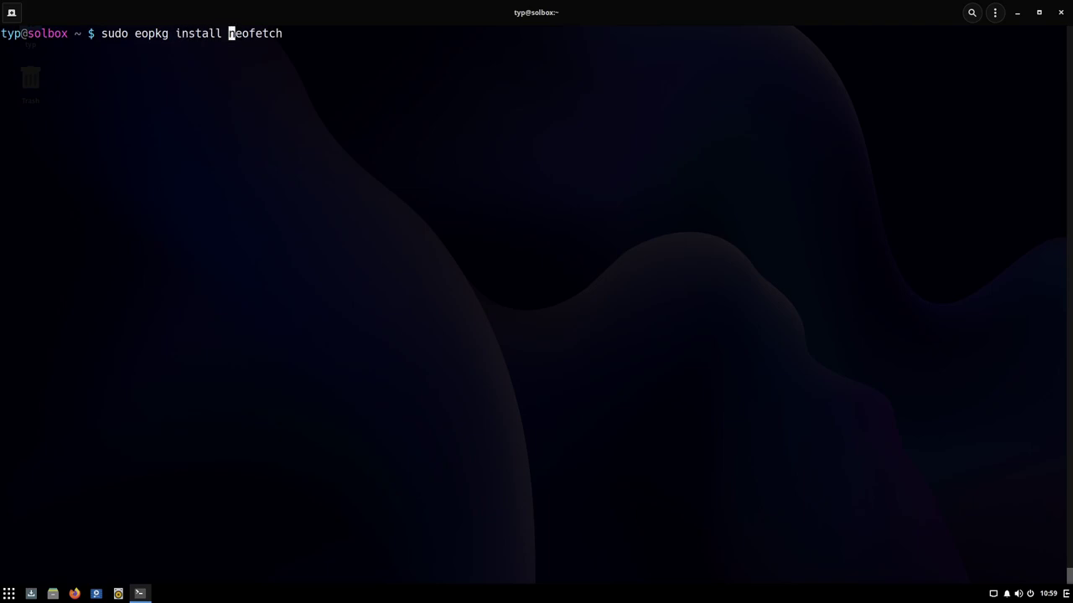
pyautogui.press('End')
pyautogui.write('htop')
pyautogui.press('Return')
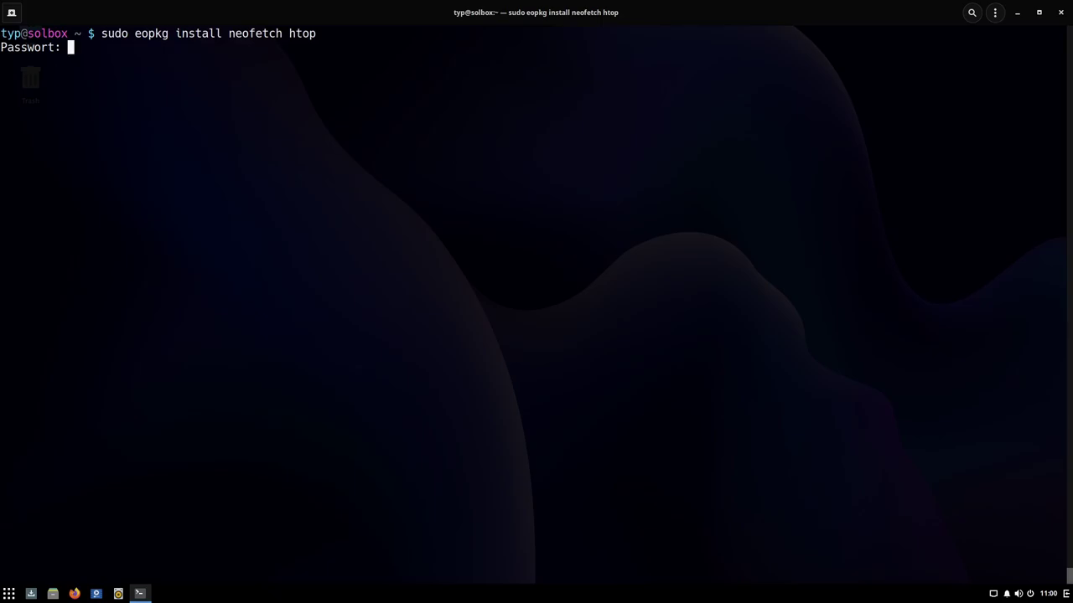
pyautogui.press('Return')
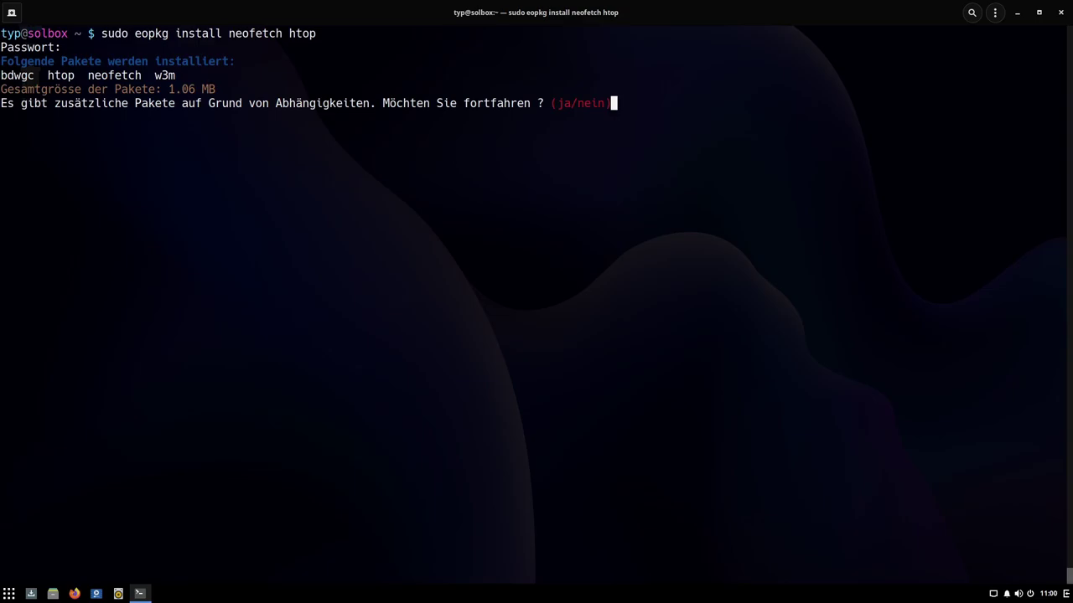
pyautogui.write('ja')
pyautogui.press('Return')
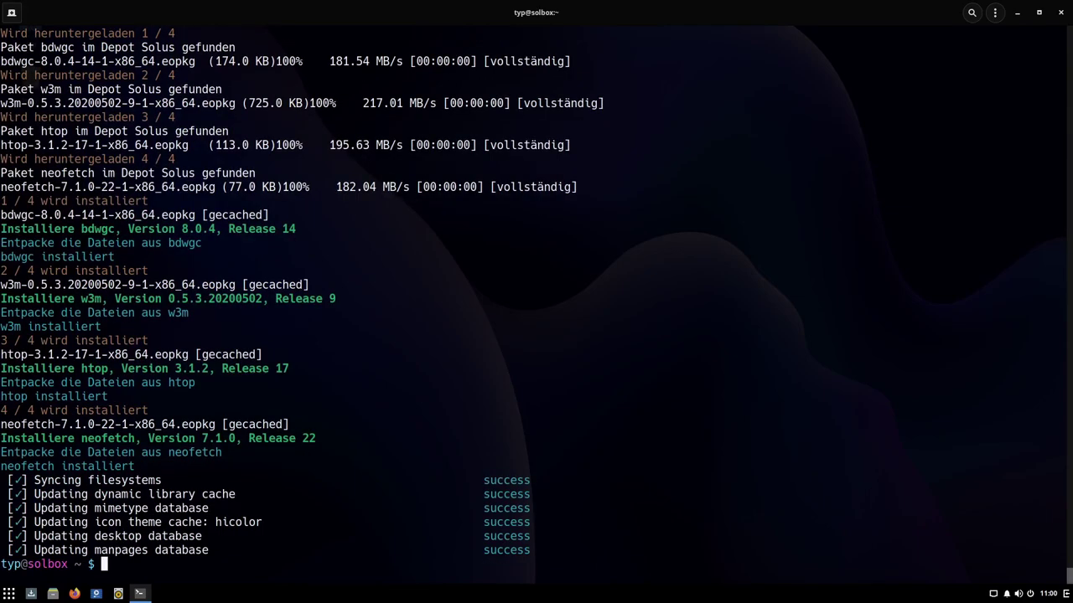
# Step: Reboot the VM with 'reboot' and log back in with the account password
pyautogui.write('reboot')
pyautogui.press('Return')
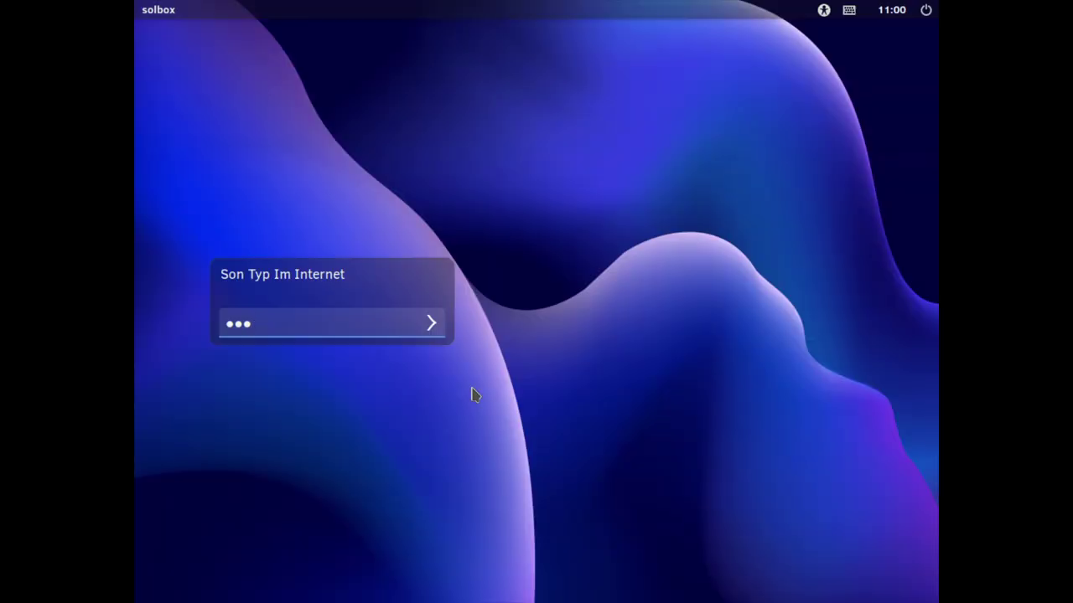
pyautogui.write('x')
pyautogui.press('Return')
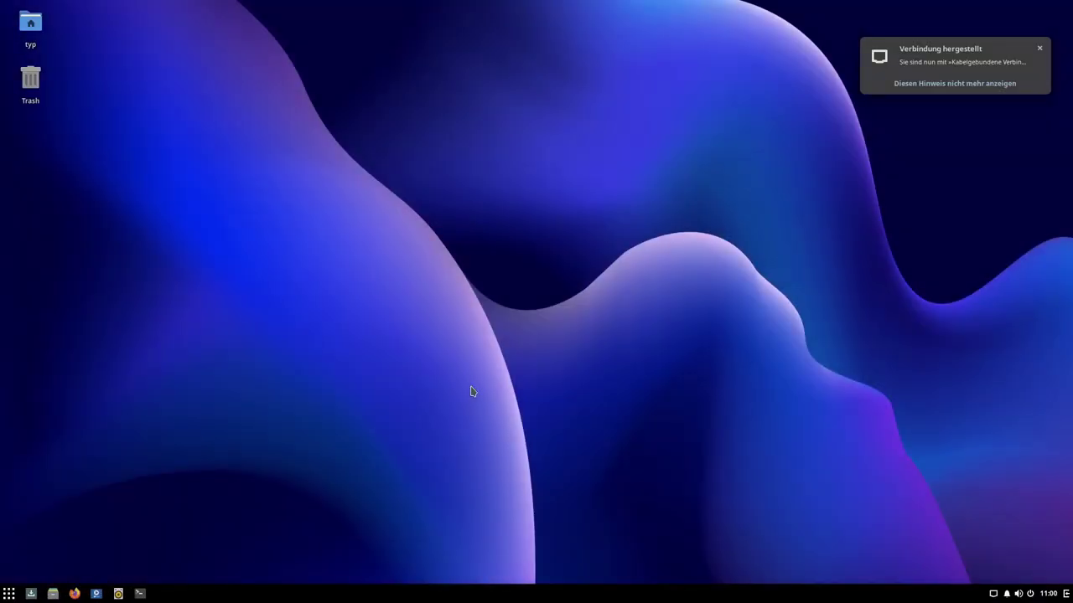
# Step: Open a terminal, enlarge its font, and confirm kernel 5.14.21-210.current with uname -r
pyautogui.click(140, 593)
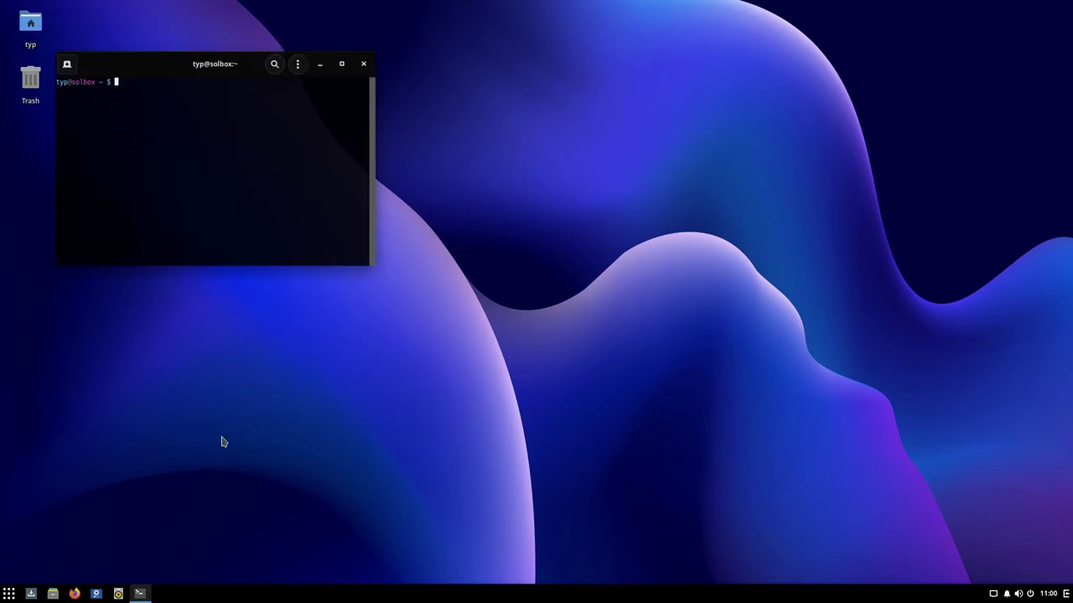
pyautogui.hotkey('ctrl', '+')
pyautogui.hotkey('ctrl', '+')
pyautogui.hotkey('ctrl', '+')
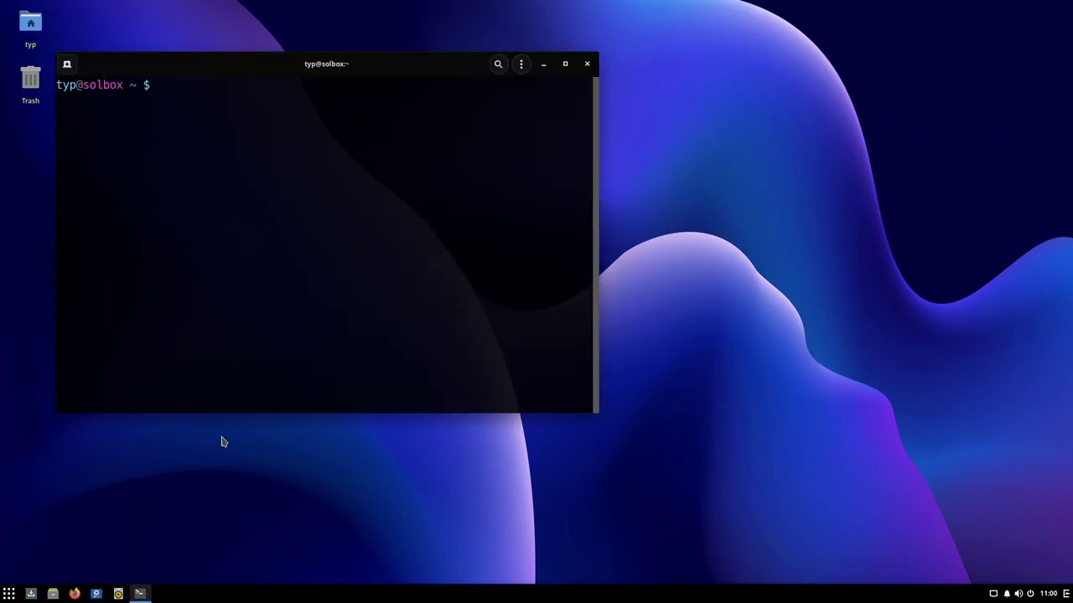
pyautogui.write('uname -r')
pyautogui.press('Return')
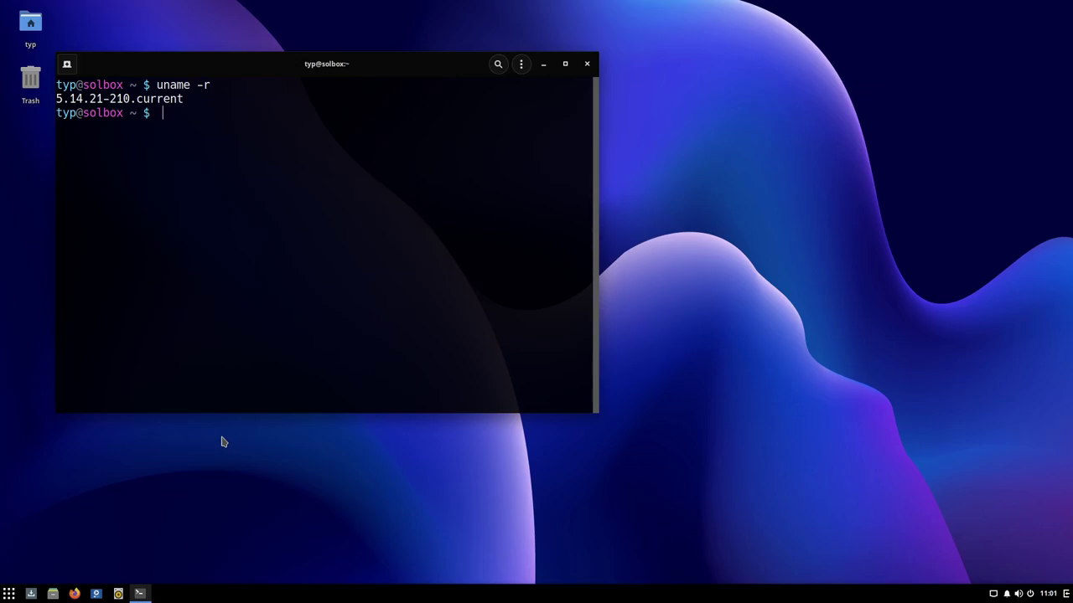
# Step: Open kernel.org in Firefox and highlight the 5.14.21 release with its EOL note
pyautogui.click(75, 592)
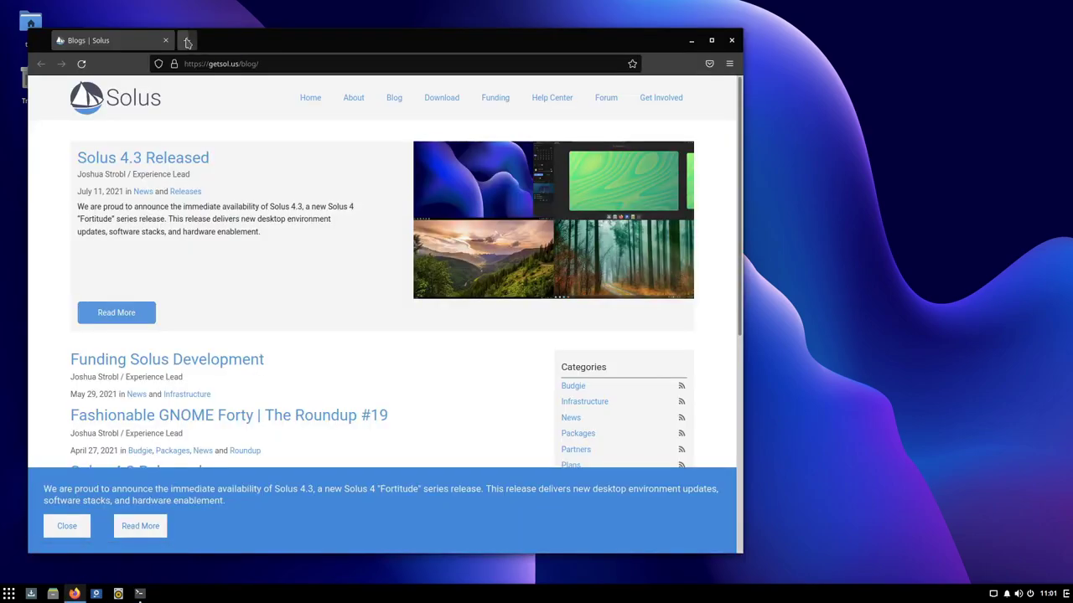
pyautogui.click(188, 41)
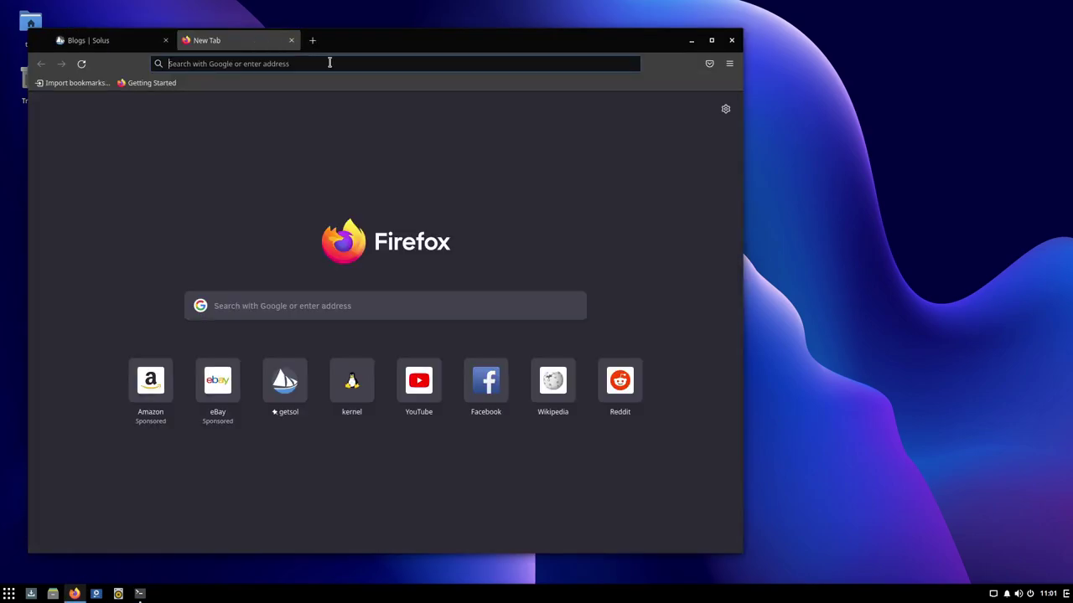
pyautogui.write('kernel.org/')
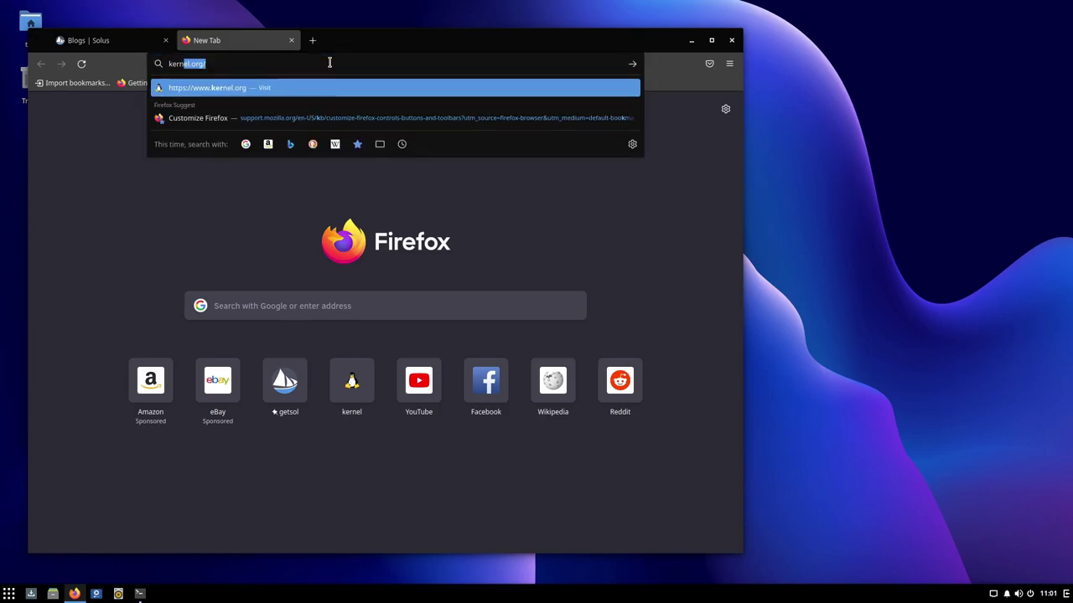
pyautogui.press('Right')
pyautogui.press('Return')
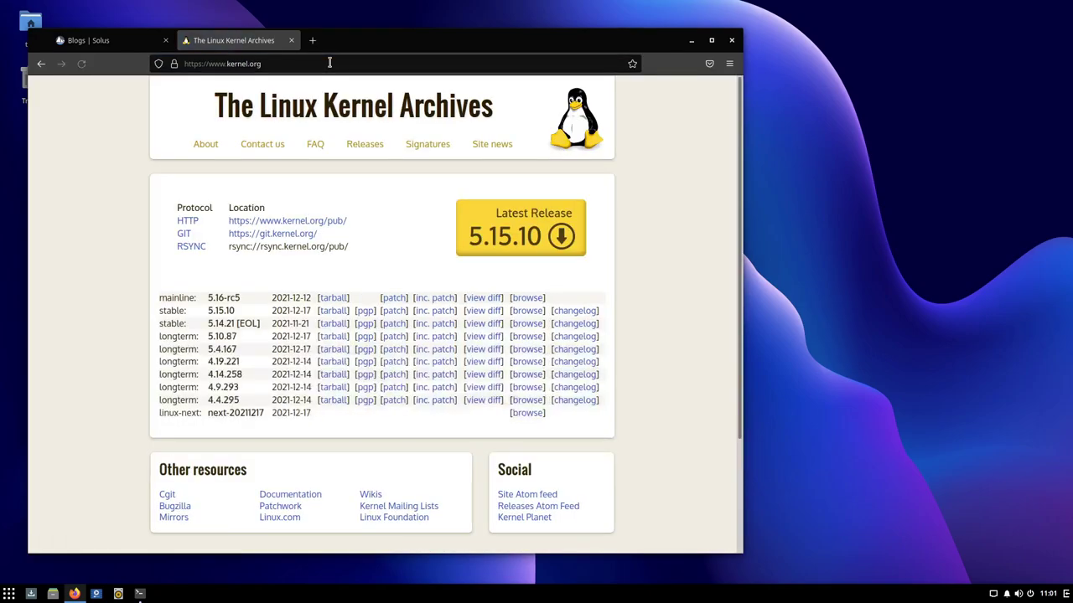
pyautogui.doubleClick(220, 324)
pyautogui.moveTo(239, 324); pyautogui.dragTo(258, 323)
pyautogui.click(215, 324)
pyautogui.moveTo(213, 325); pyautogui.dragTo(239, 325)
pyautogui.click(237, 325)
# Step: Compare the page with the terminal's uname output, then close Firefox
pyautogui.click(138, 593)
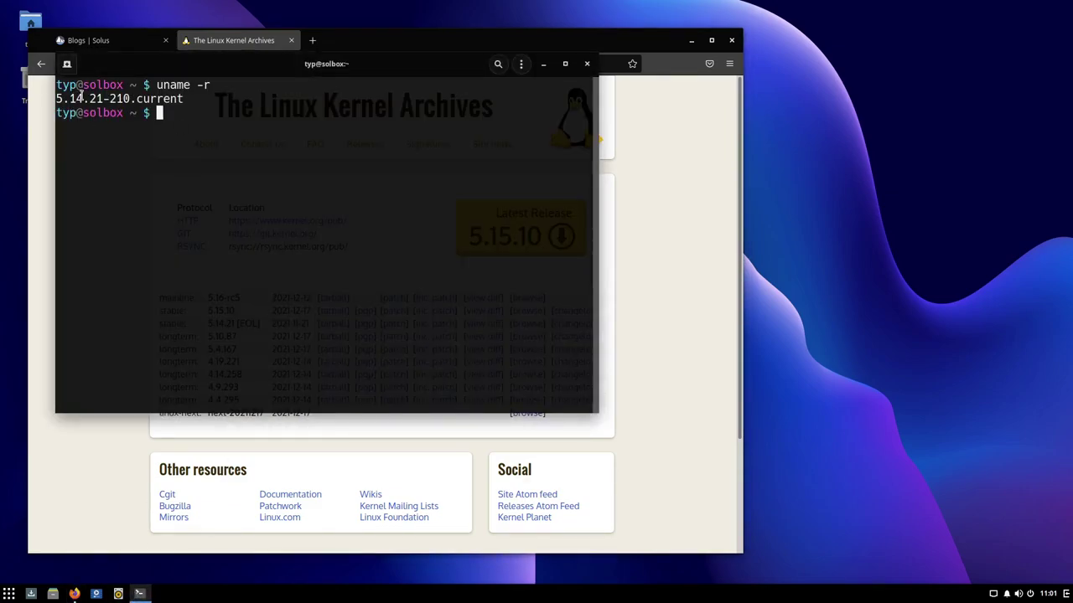
pyautogui.moveTo(432, 61); pyautogui.dragTo(635, 130)
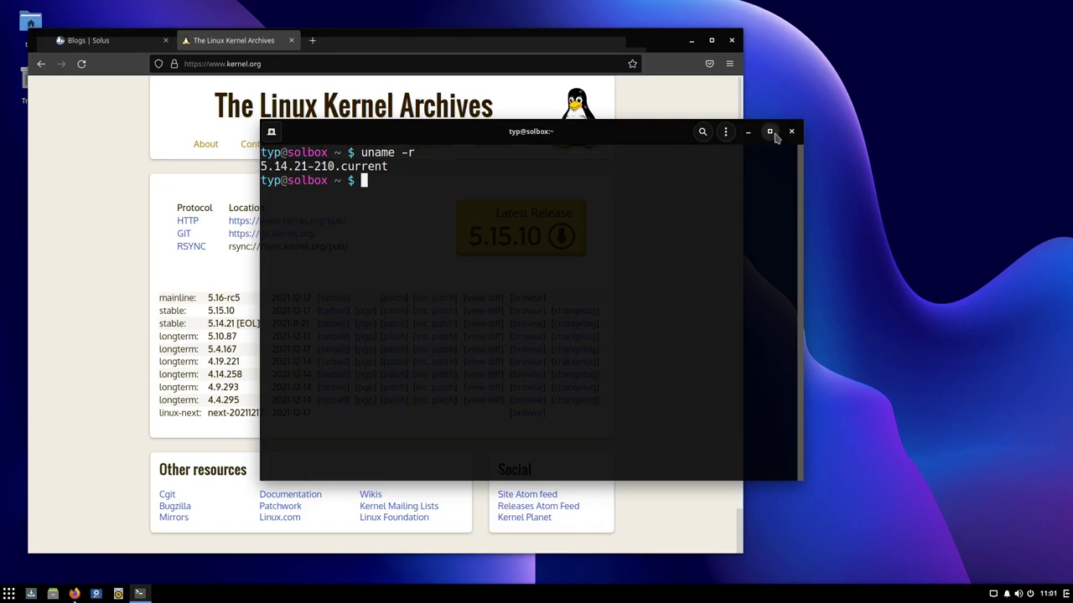
pyautogui.click(251, 316)
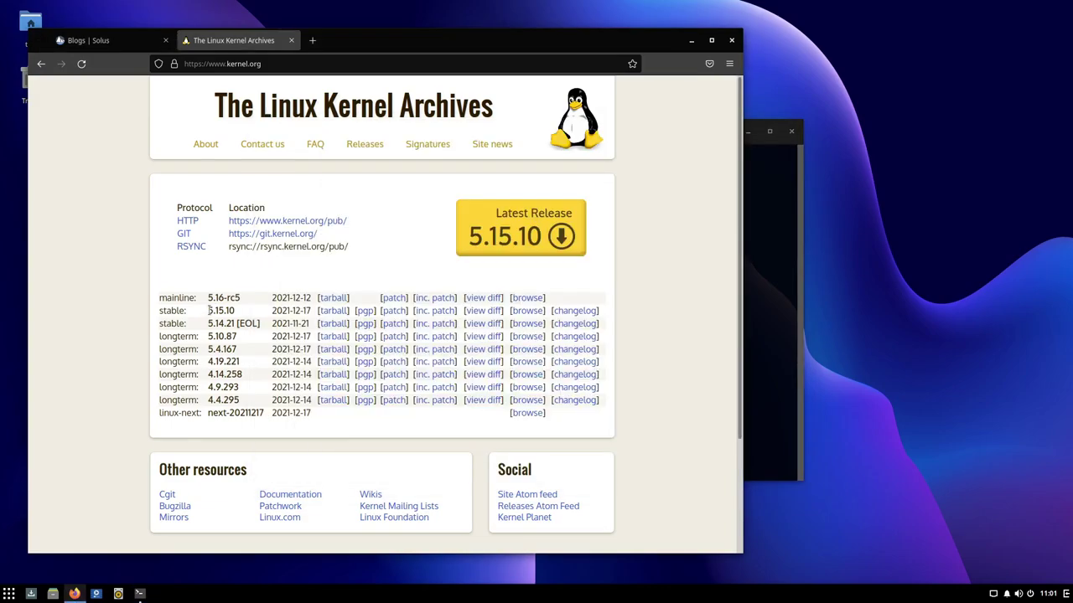
pyautogui.click(772, 245)
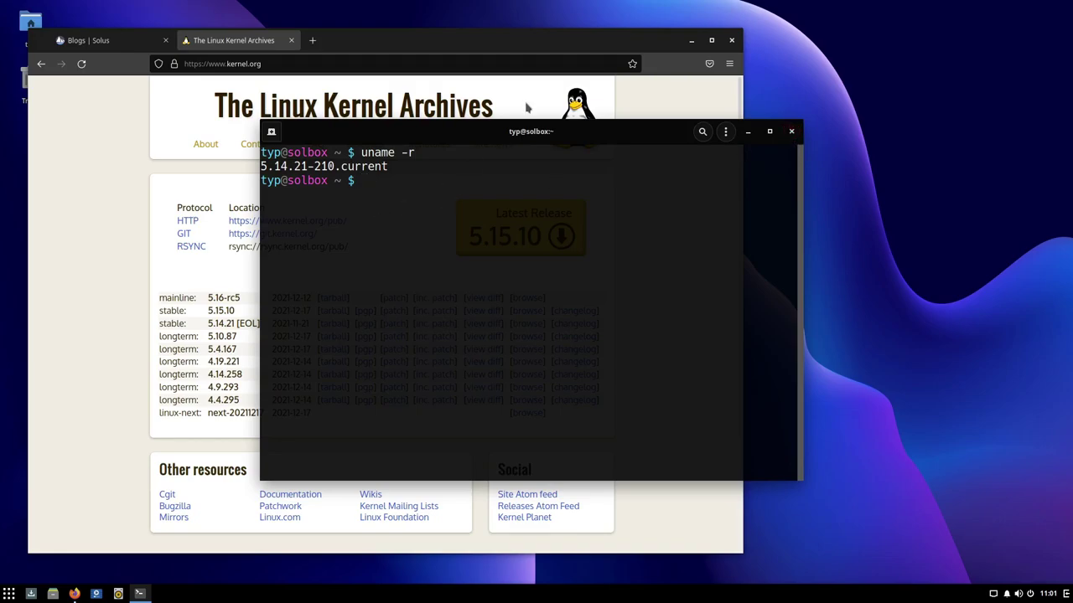
pyautogui.click(732, 40)
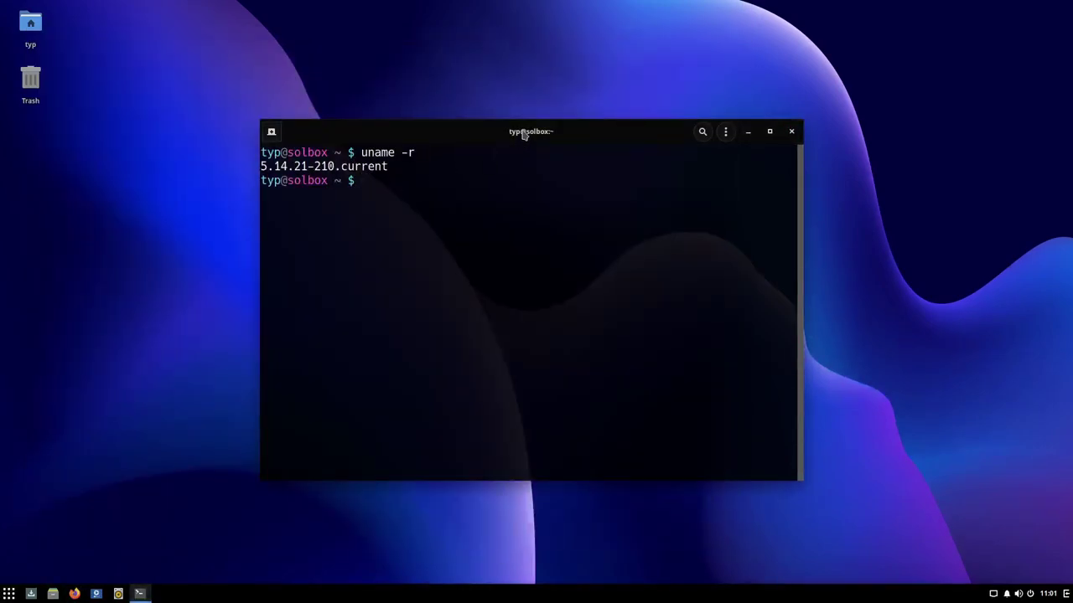
# Step: Move the guest terminal up, maximize it to fill the screen, and clear its output
pyautogui.moveTo(525, 131); pyautogui.dragTo(525, 6)
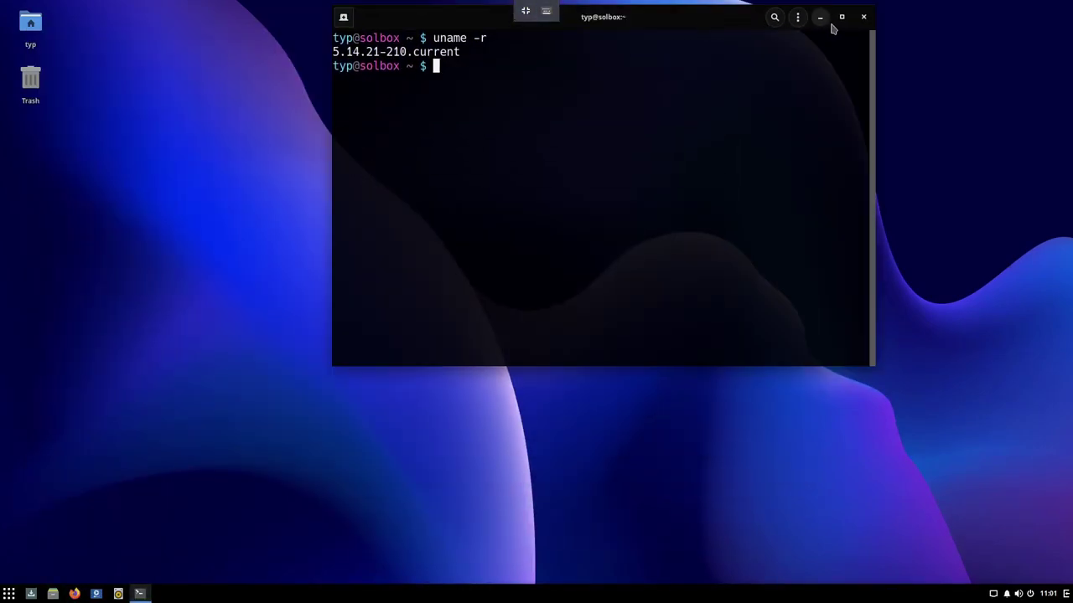
pyautogui.click(842, 13)
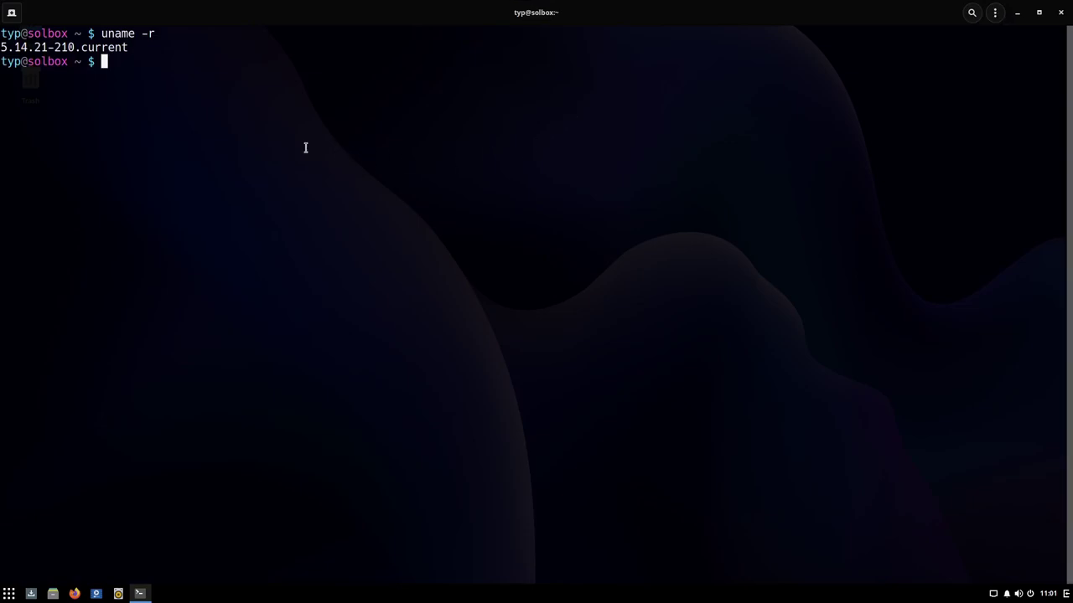
pyautogui.hotkey('ctrl', 'l')
# Step: Run htop to view running processes, then quit it back to the shell prompt
pyautogui.write('hto')
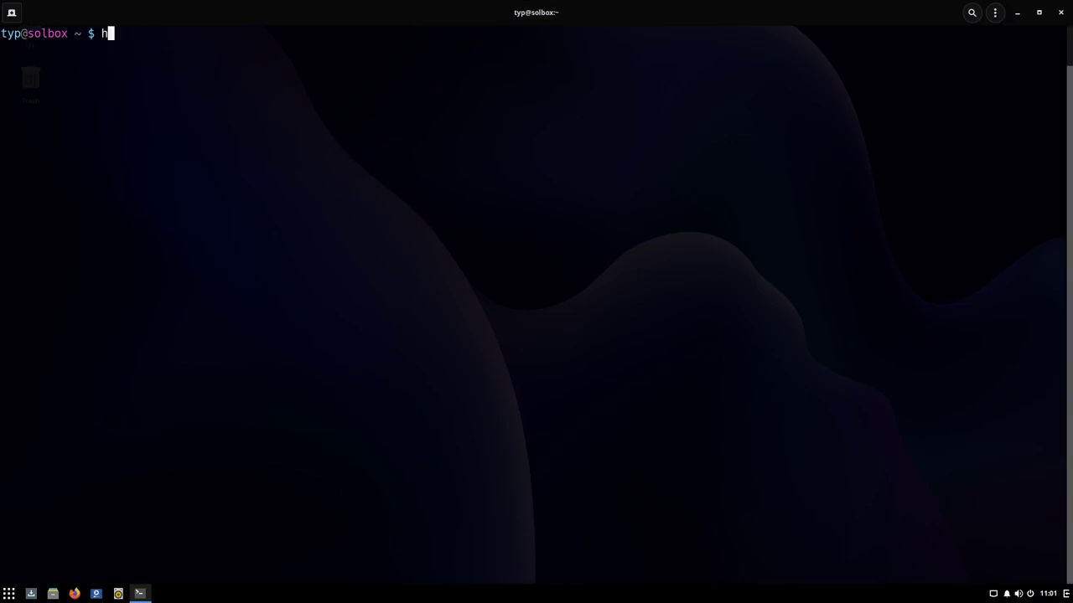
pyautogui.write('p')
pyautogui.press('Return')
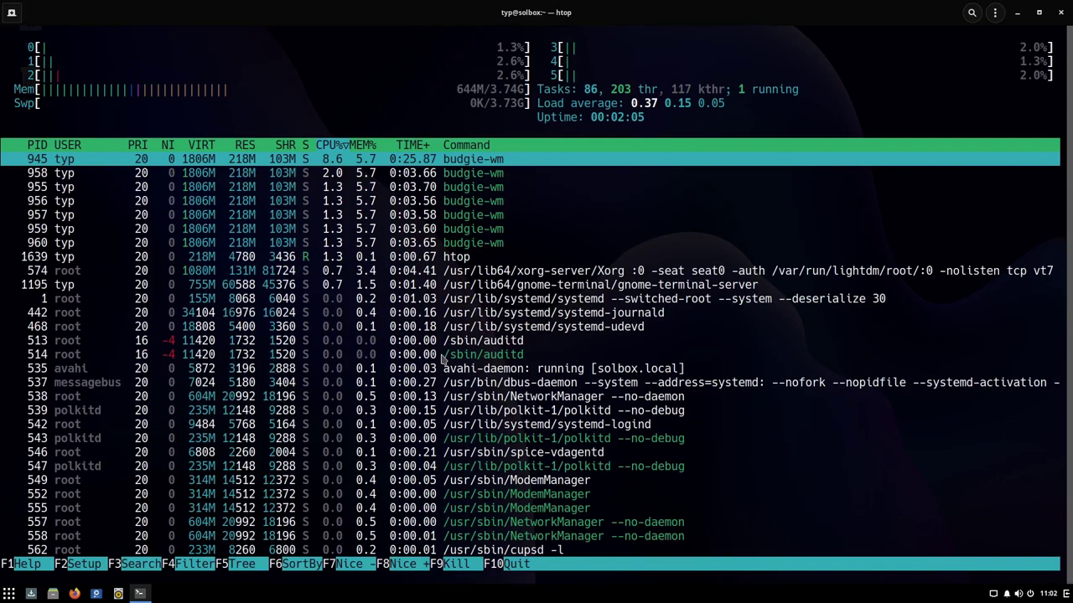
pyautogui.press('q')
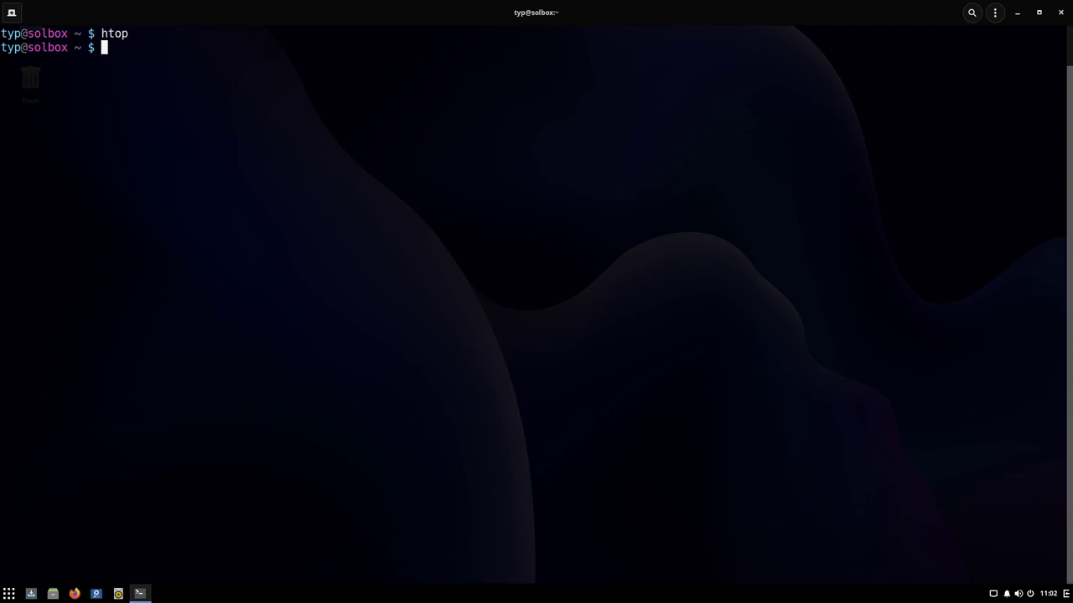
# Step: Edit the earlier eopkg install command to install linux-lts with sudo, then reboot the guest
pyautogui.press('Up')
pyautogui.press('Up')
pyautogui.press('Up')
pyautogui.press('Up')
pyautogui.press('BackSpace')
pyautogui.press('BackSpace')
pyautogui.press('BackSpace')
pyautogui.press('BackSpace')
pyautogui.press('BackSpace')
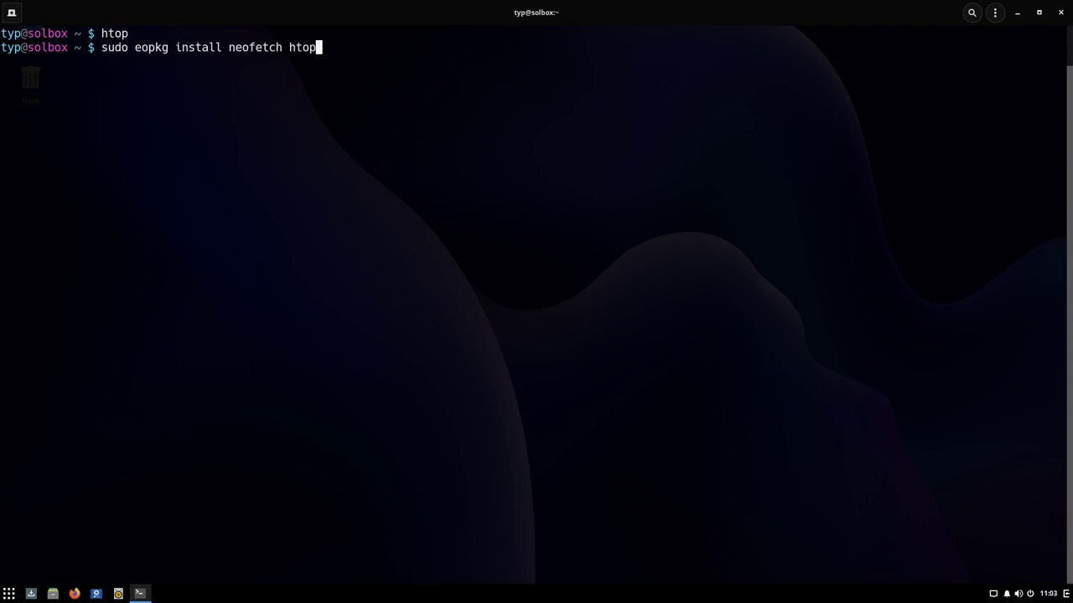
pyautogui.press('BackSpace')
pyautogui.press('BackSpace')
pyautogui.press('BackSpace')
pyautogui.press('BackSpace')
pyautogui.press('BackSpace')
pyautogui.press('BackSpace')
pyautogui.press('BackSpace')
pyautogui.press('BackSpace')
pyautogui.press('BackSpace')
pyautogui.press('BackSpace')
pyautogui.write('l')
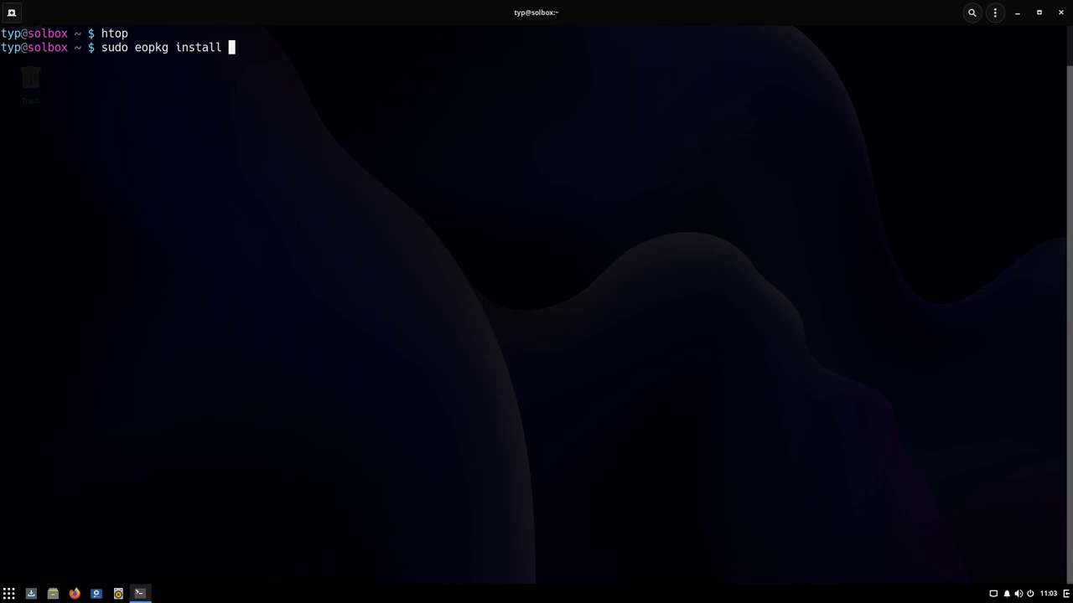
pyautogui.press('BackSpace')
pyautogui.write('linux-lts')
pyautogui.press('Return')
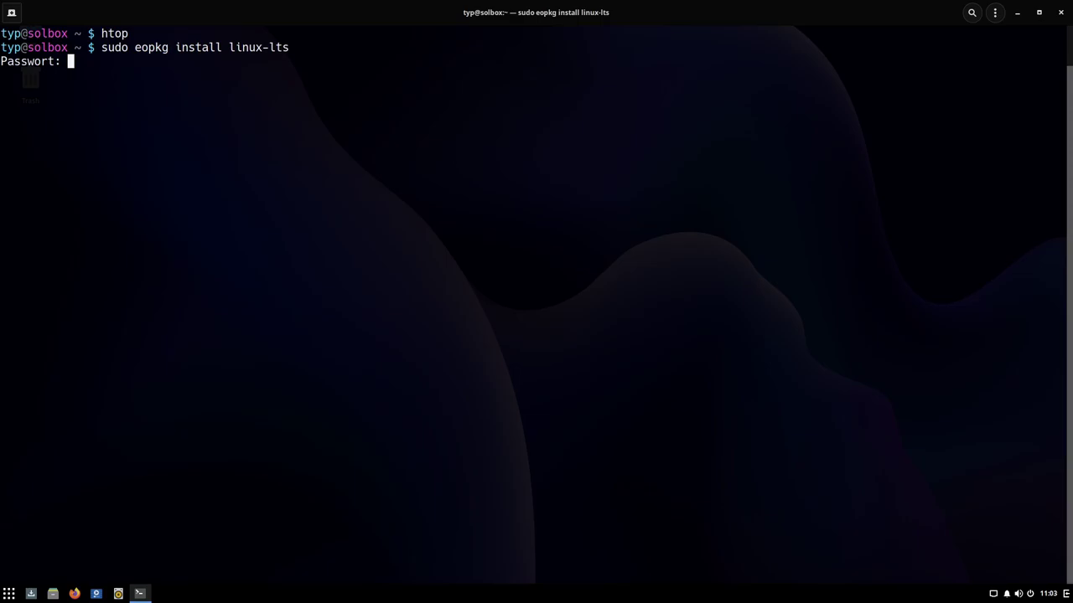
pyautogui.press('Return')
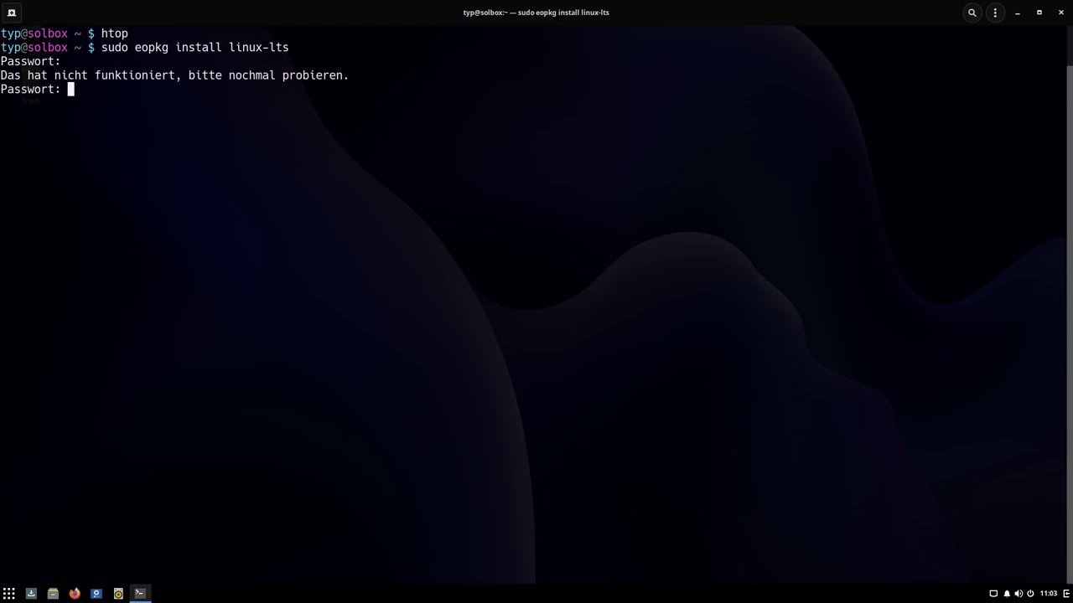
pyautogui.press('Return')
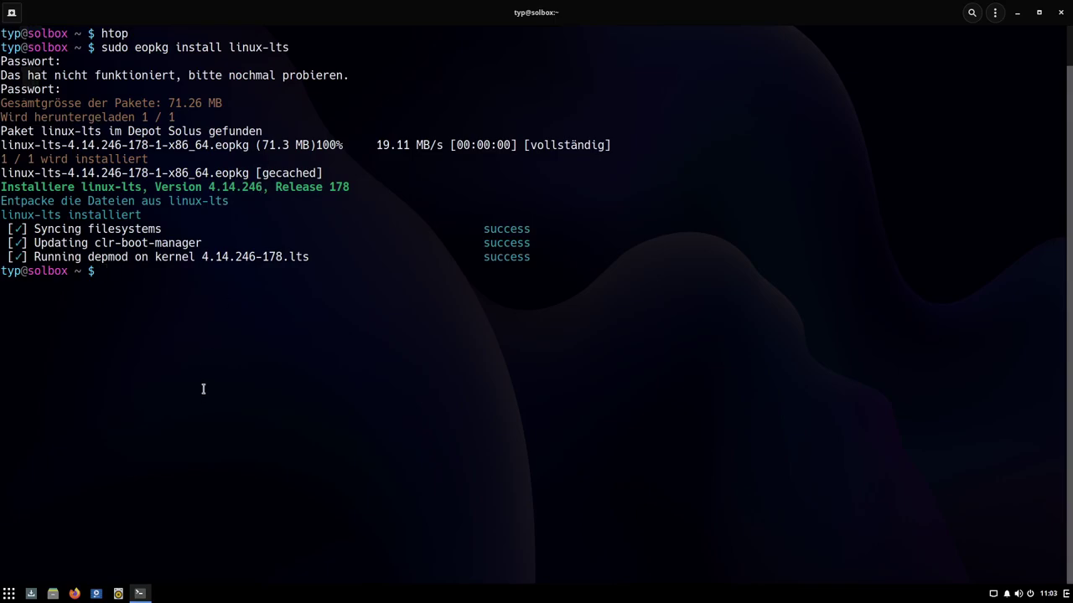
pyautogui.write('reboot')
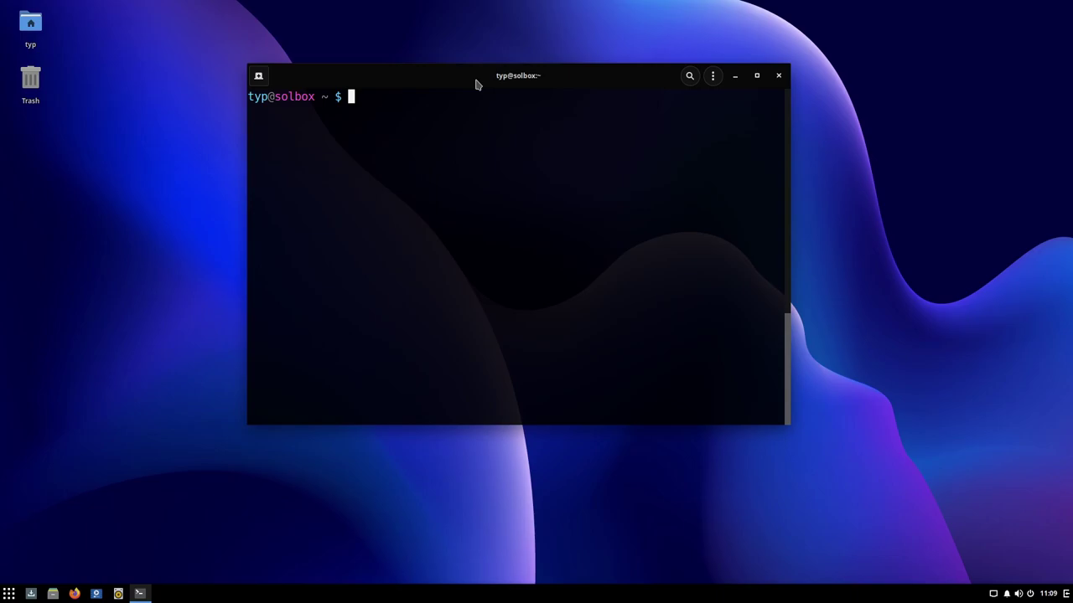
# Step: Set the boot menu timeout to 5 with sudo clr-boot-manager set-timeout 5
pyautogui.write('sudo clr-booo')
pyautogui.press('BackSpace')
pyautogui.write('t-manage')
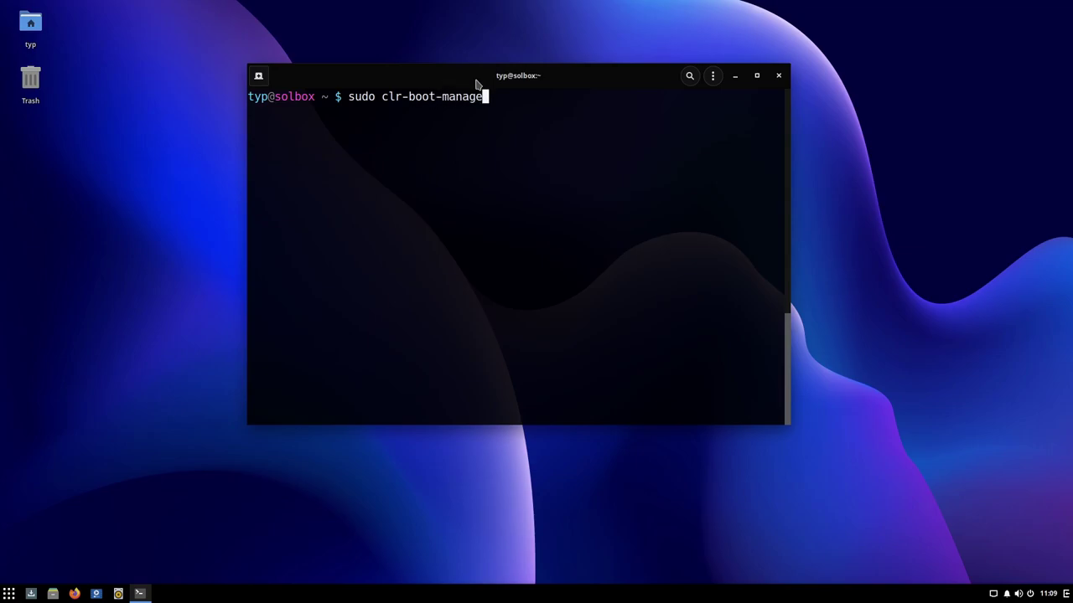
pyautogui.write('r set-timout 5')
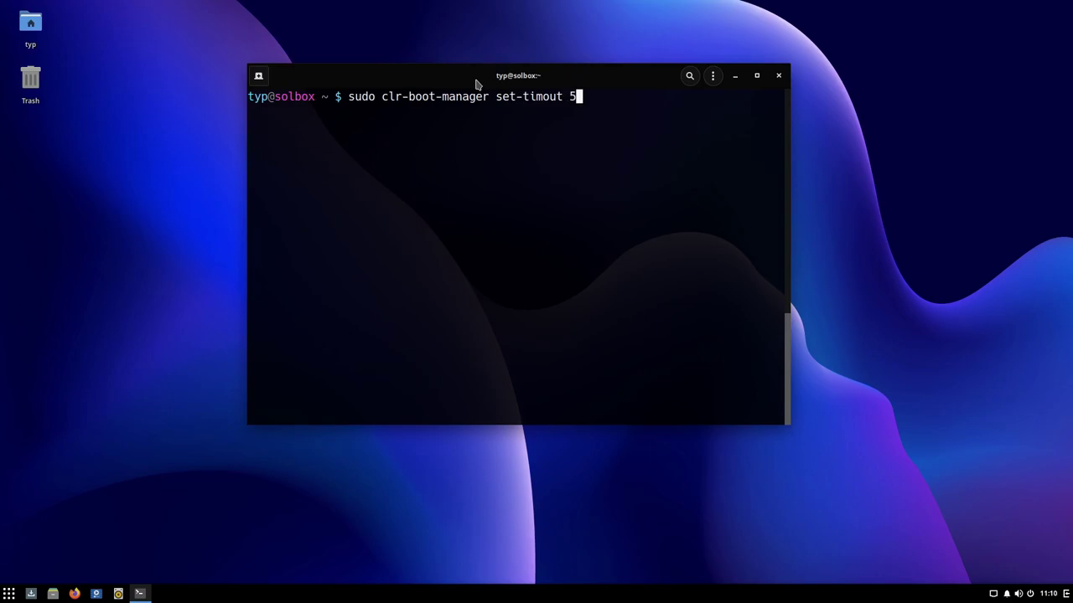
pyautogui.press('Return')
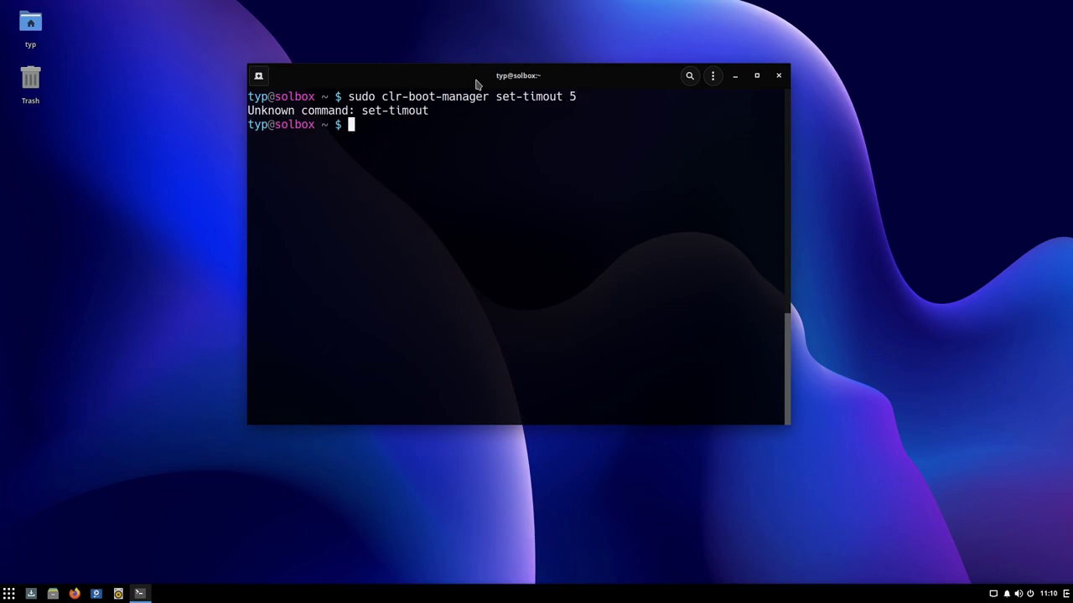
pyautogui.press('Up')
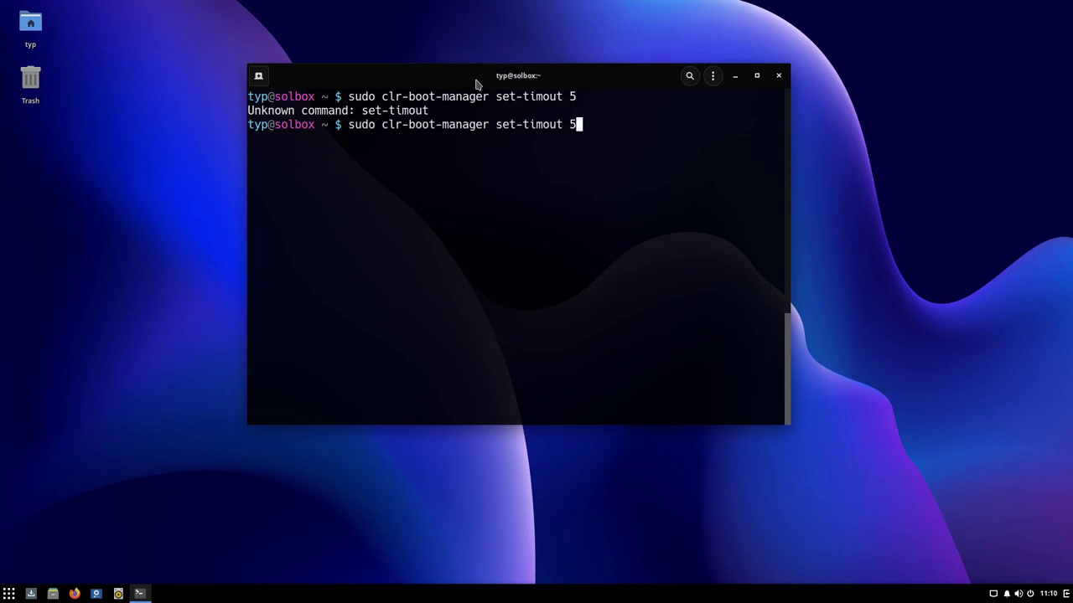
pyautogui.press('Left')
pyautogui.press('Left')
pyautogui.press('Left')
pyautogui.press('Left')
pyautogui.press('Left')
pyautogui.press('Left')
pyautogui.press('Left')
pyautogui.press('Left')
pyautogui.press('Left')
pyautogui.press('Left')
pyautogui.press('Left')
pyautogui.press('Right')
pyautogui.press('Right')
pyautogui.press('Right')
pyautogui.press('Right')
pyautogui.press('Right')
pyautogui.press('Right')
pyautogui.write('e')
pyautogui.press('Return')
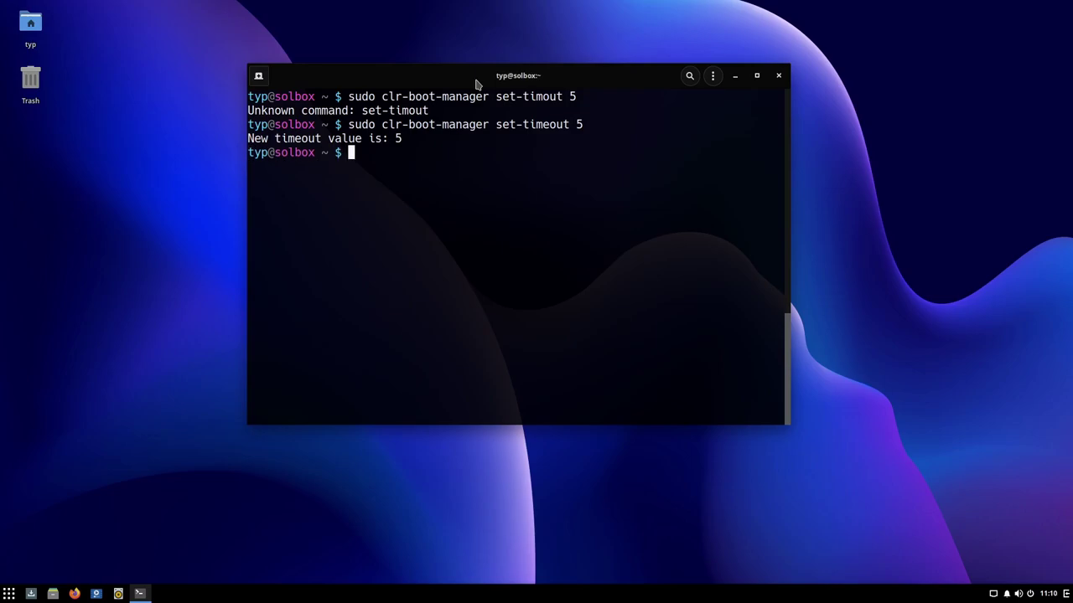
# Step: Run sudo clr-boot-manager update and reboot the virtual machine
pyautogui.write('sudo clr-bootmanager')
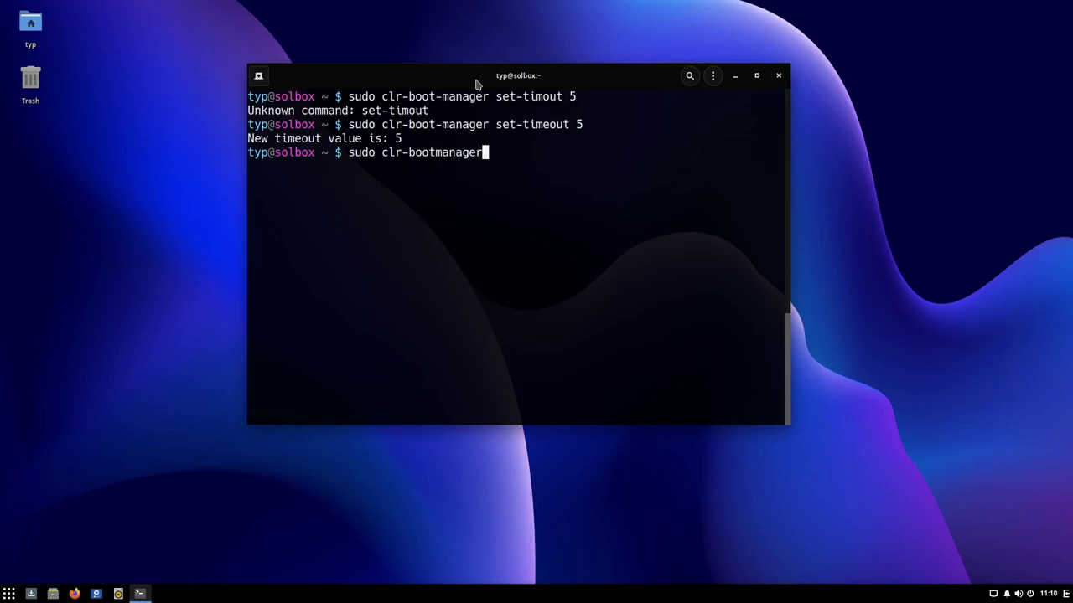
pyautogui.press('Left')
pyautogui.press('Left')
pyautogui.press('Left')
pyautogui.press('Left')
pyautogui.press('Left')
pyautogui.press('Left')
pyautogui.press('Left')
pyautogui.write('-')
pyautogui.press('End')
pyautogui.write('update')
pyautogui.press('Return')
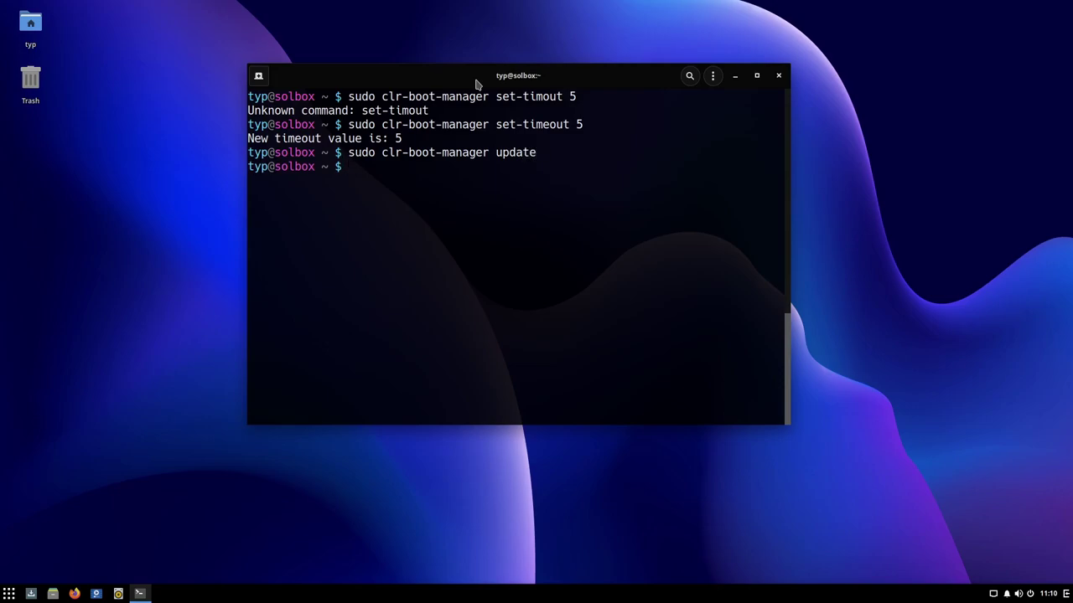
pyautogui.write('reboot')
pyautogui.press('Return')
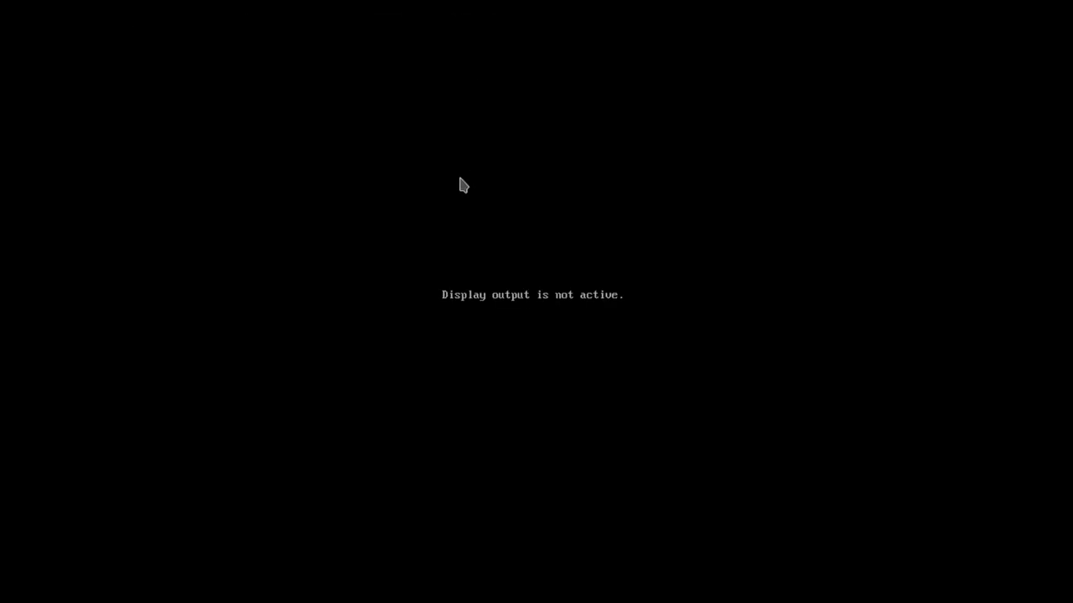
# Step: Halt the boot countdown and step between the solus-current-5.14.21-210 and solus-lts-4.14.246-178 entries
pyautogui.press('Down')
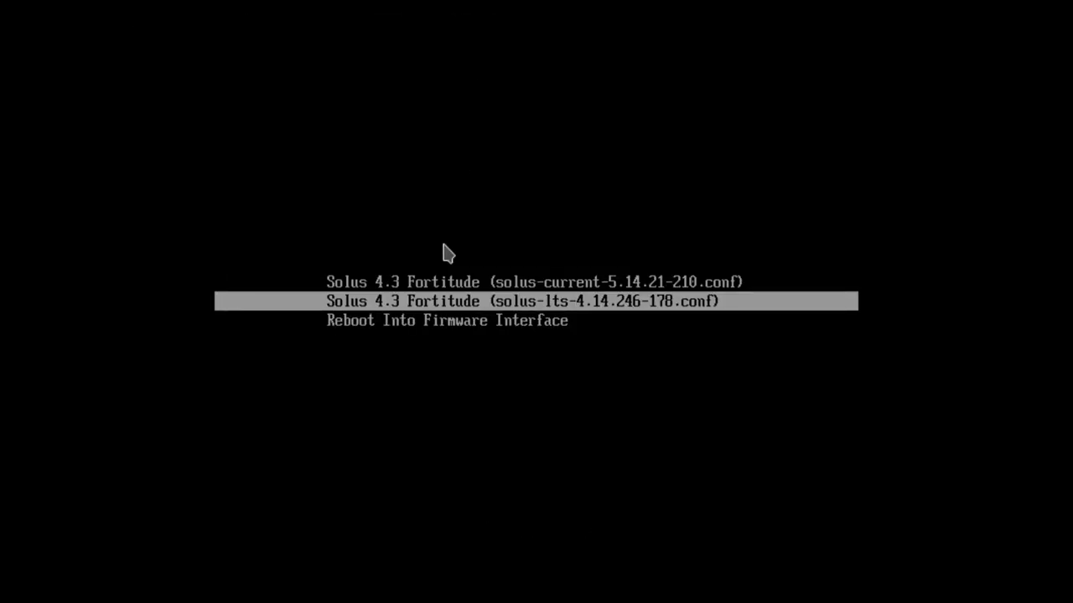
pyautogui.press('Up')
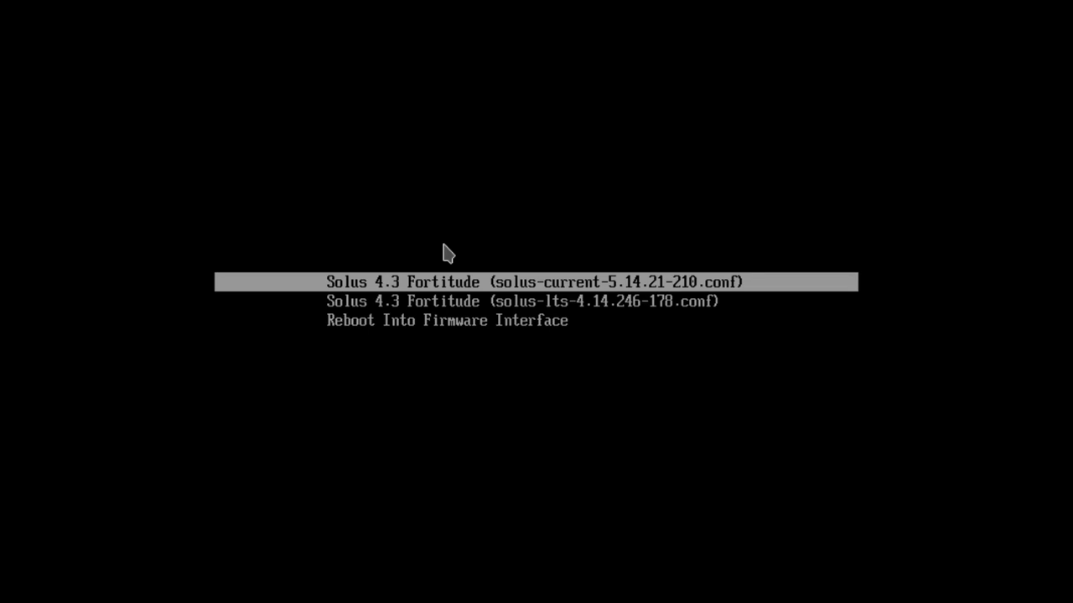
pyautogui.press('Down')
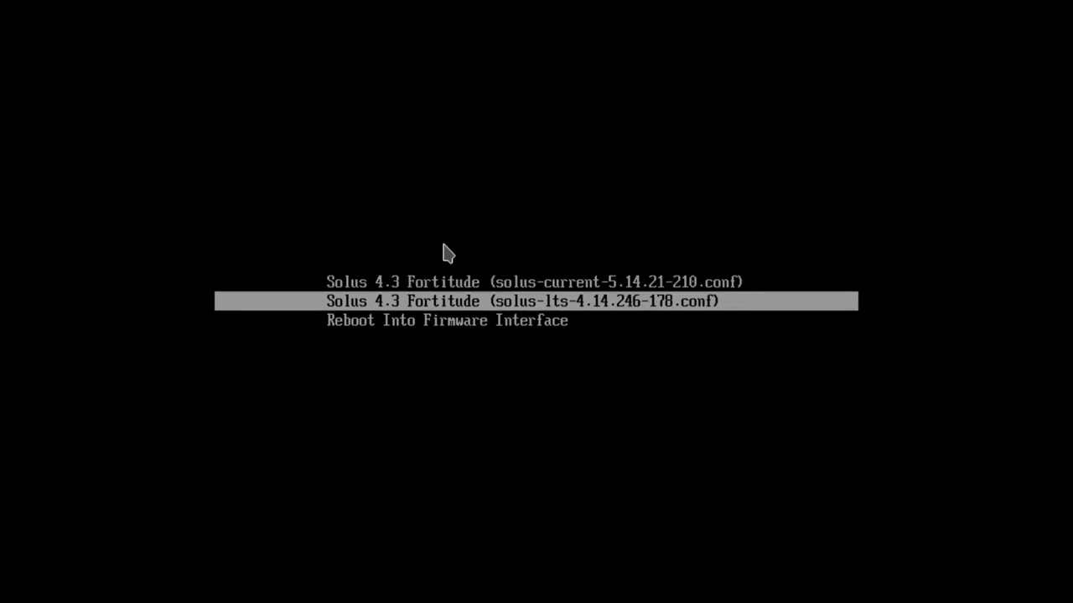
pyautogui.press('Up')
pyautogui.press('Down')
pyautogui.press('Up')
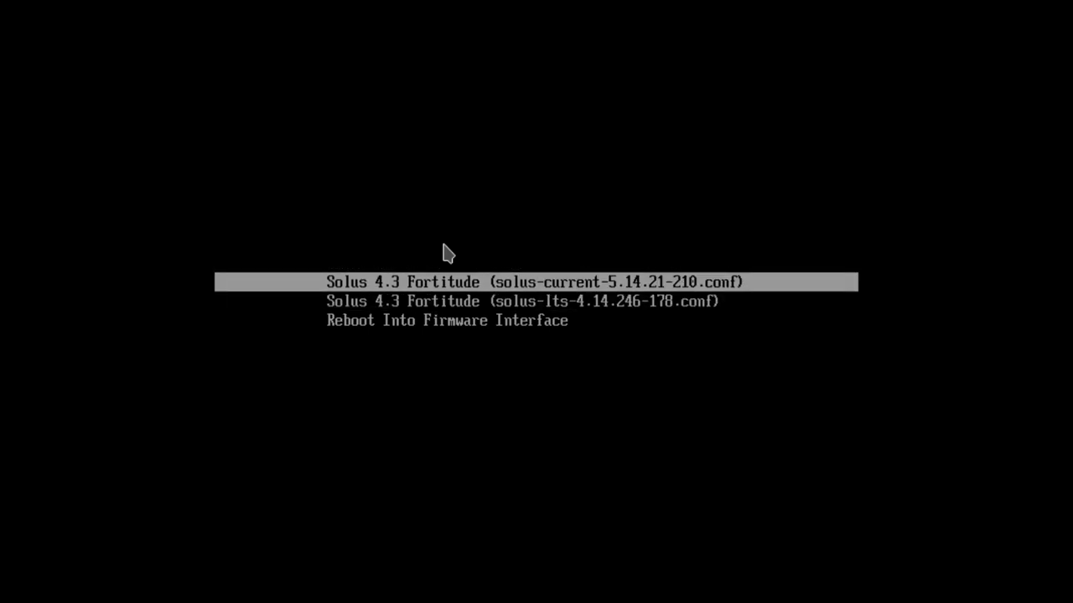
pyautogui.press('Down')
pyautogui.press('Up')
pyautogui.press('Down')
pyautogui.press('Up')
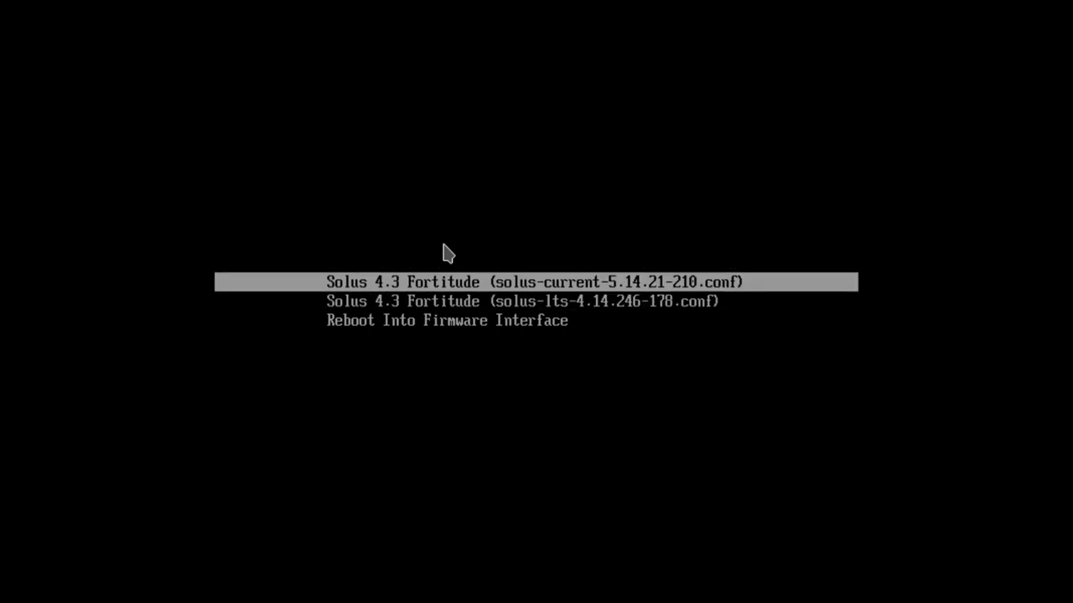